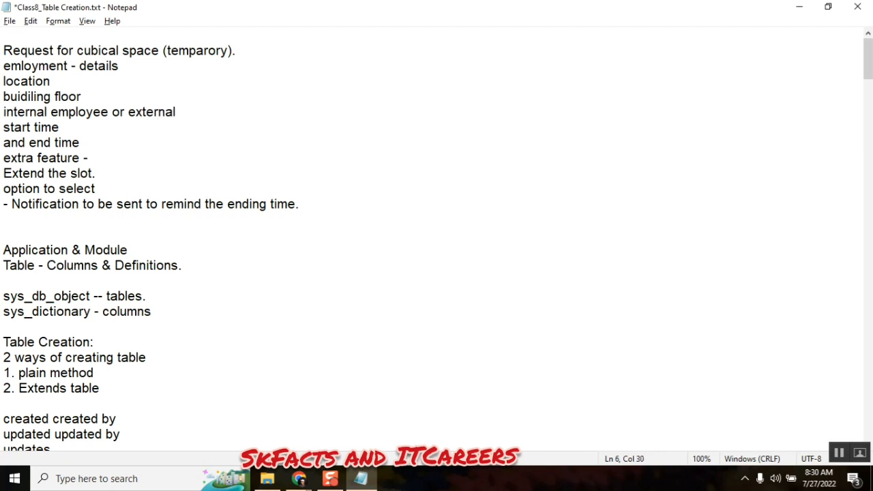
- Insert the label "EMP type: " at the start of the "internal employee or external" line
{"action": "key", "text": "Home"}
{"action": "type", "text": "EMP"}
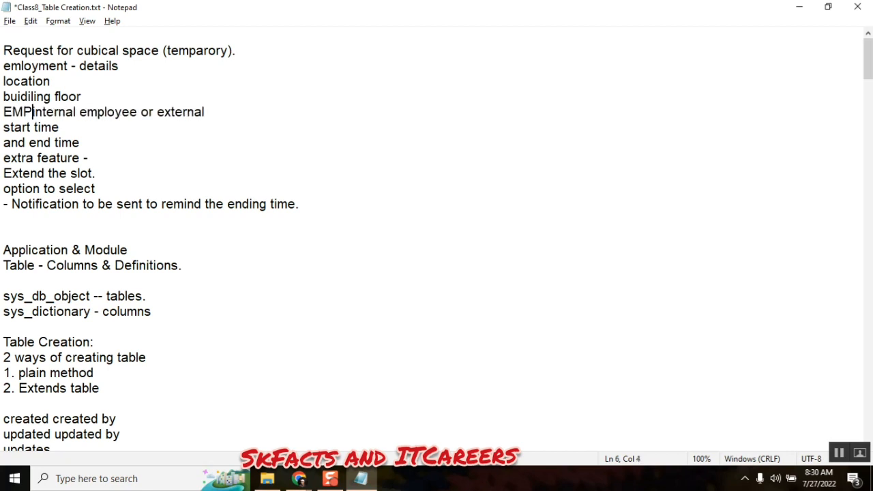
{"action": "type", "text": " type:"}
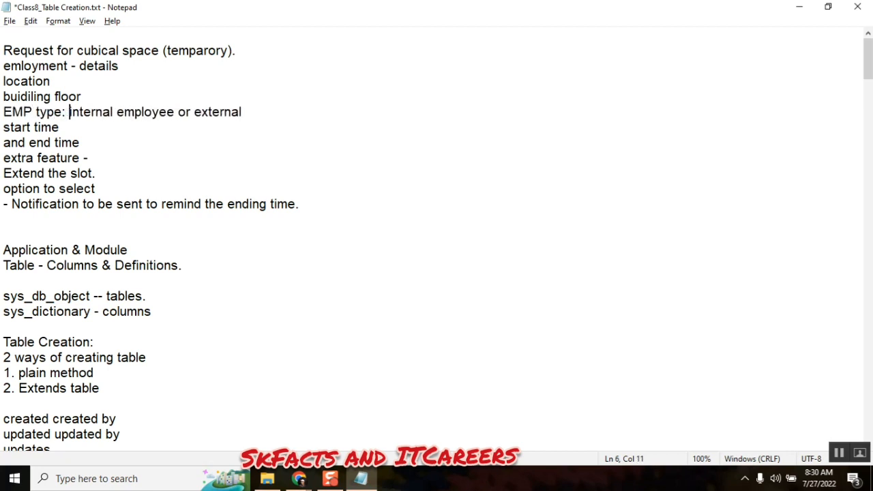
- Replace "internal employee" with "Internal" in the EMP type line so it reads "EMP type: Internal or external"
{"action": "key", "text": "Delete"}
{"action": "key", "text": "Delete"}
{"action": "key", "text": "Delete"}
{"action": "key", "text": "Delete"}
{"action": "key", "text": "Delete"}
{"action": "key", "text": "Delete"}
{"action": "key", "text": "Delete"}
{"action": "key", "text": "Delete"}
{"action": "key", "text": "Delete"}
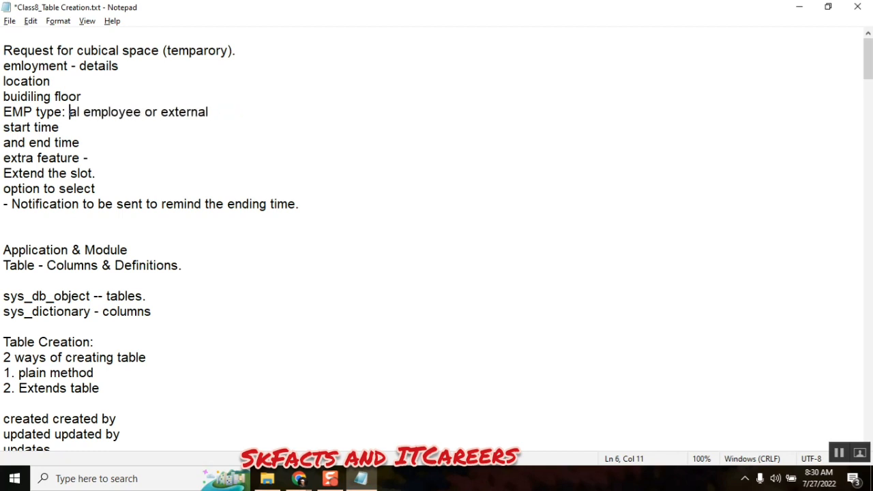
{"action": "key", "text": "Delete"}
{"action": "key", "text": "Delete"}
{"action": "key", "text": "Delete"}
{"action": "key", "text": "Delete"}
{"action": "key", "text": "Delete"}
{"action": "key", "text": "Delete"}
{"action": "key", "text": "Delete"}
{"action": "key", "text": "Delete"}
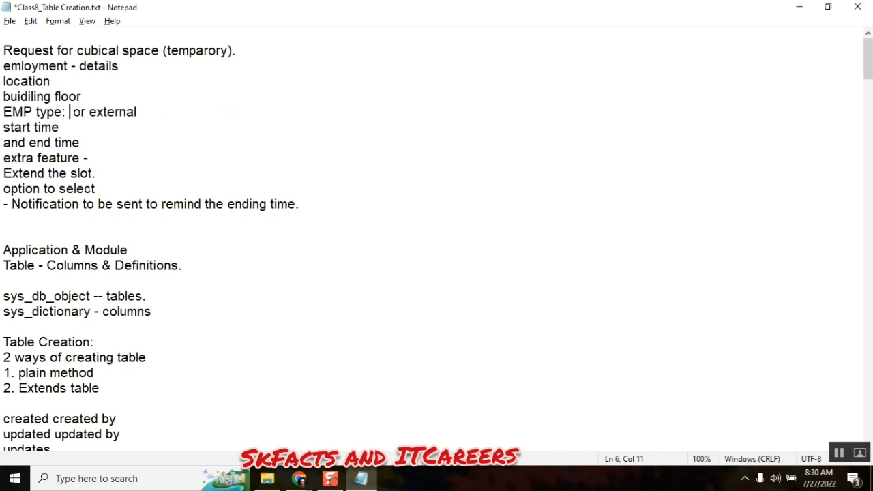
{"action": "type", "text": "Interv"}
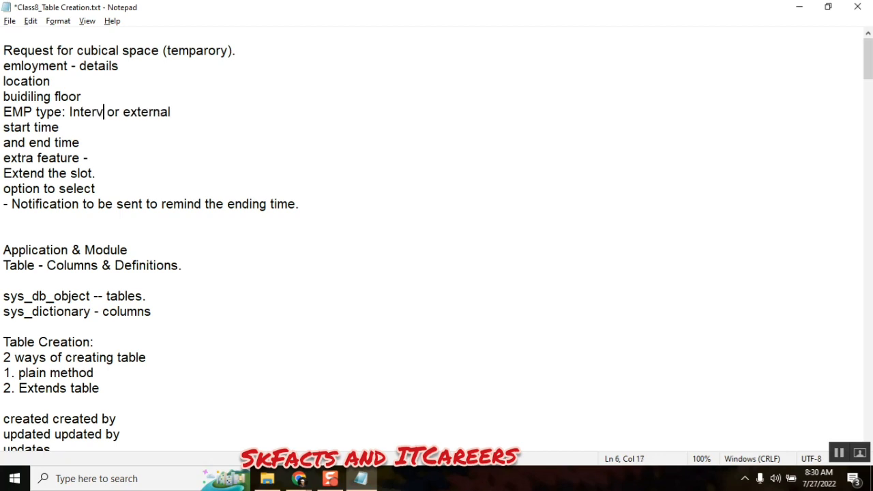
{"action": "key", "text": "BackSpace"}
{"action": "type", "text": "v"}
{"action": "key", "text": "BackSpace"}
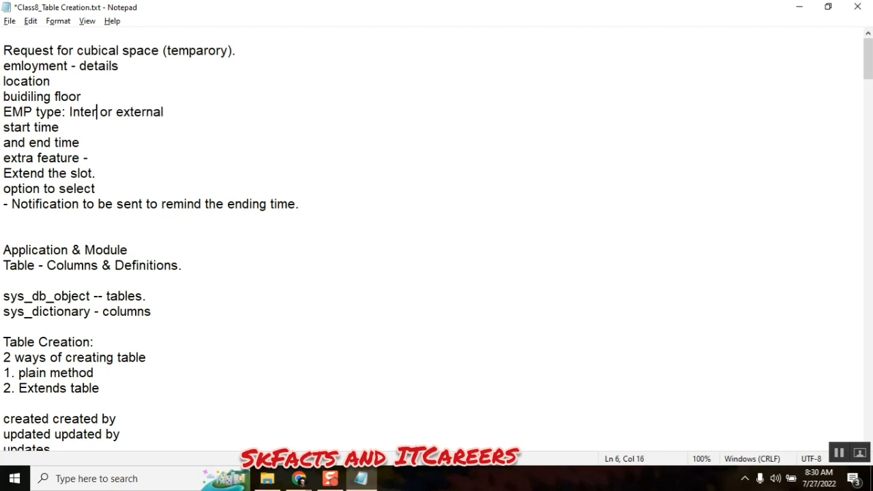
{"action": "type", "text": "nal"}
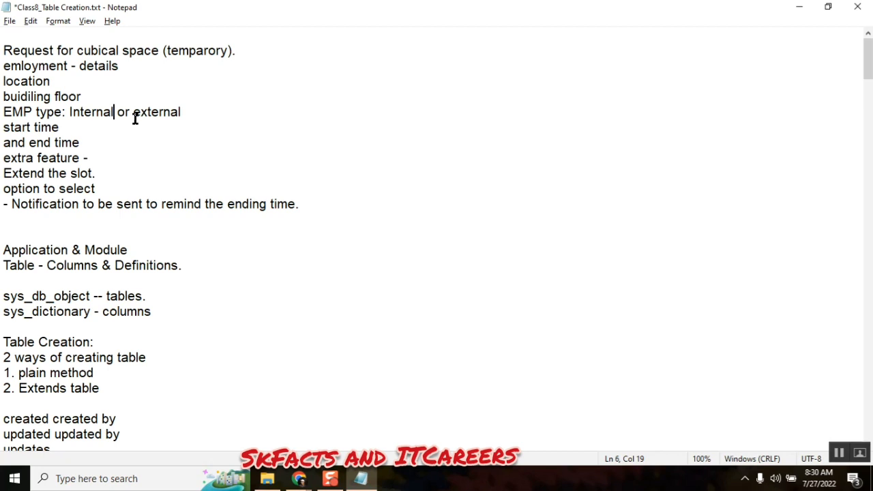
- Switch to the new incident form in Chrome and examine the choices offered by its Category field
{"action": "double_click", "coordinate": [96, 49]}
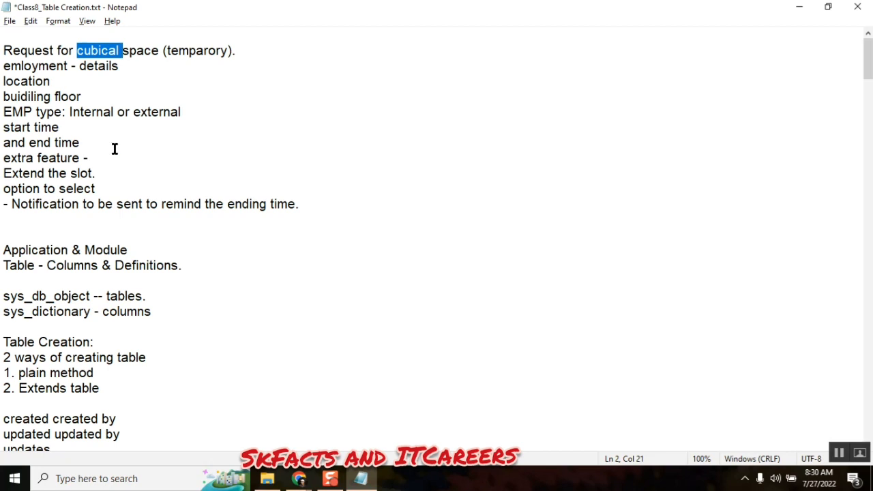
{"action": "double_click", "coordinate": [34, 112]}
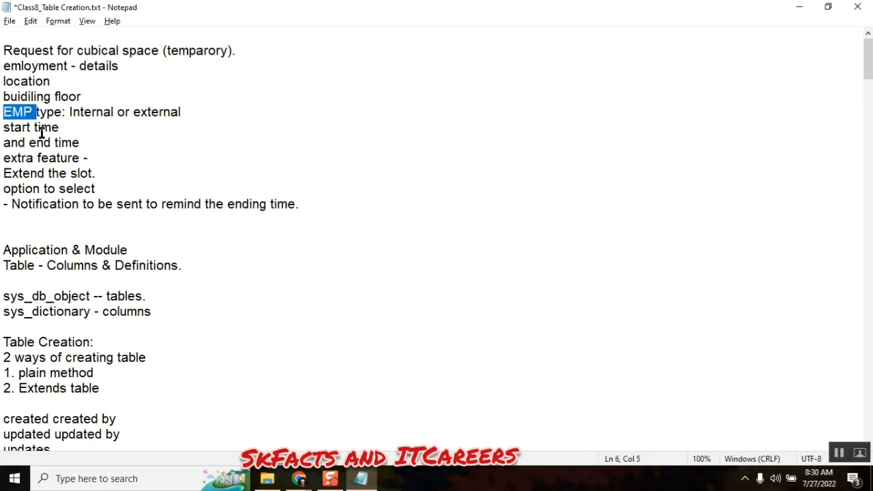
{"action": "mouse_move", "coordinate": [301, 479]}
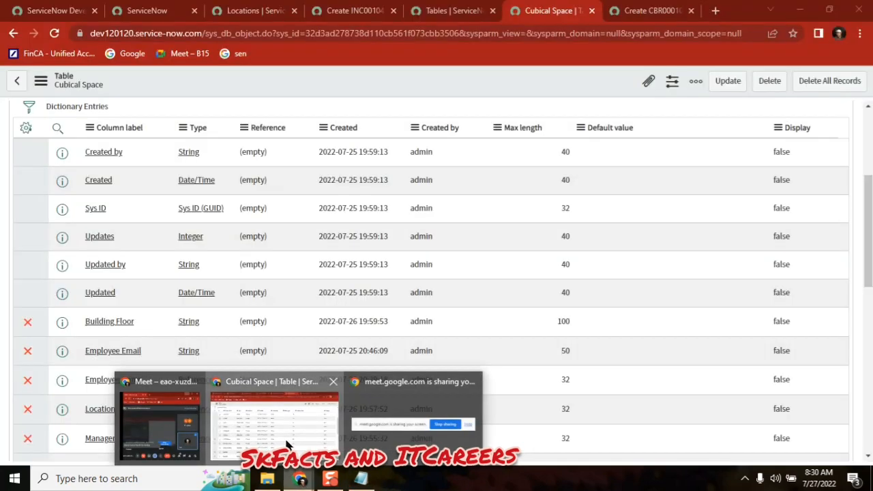
{"action": "left_click", "coordinate": [277, 422]}
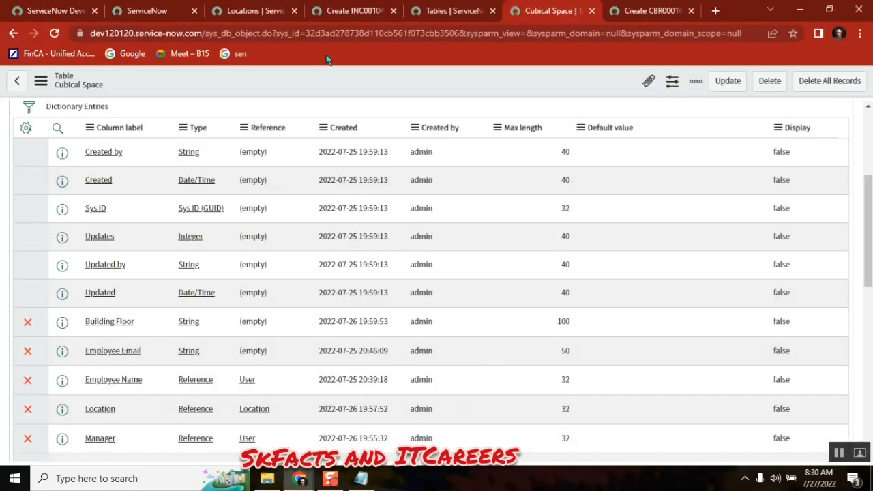
{"action": "left_click", "coordinate": [355, 11]}
{"action": "left_click", "coordinate": [179, 214]}
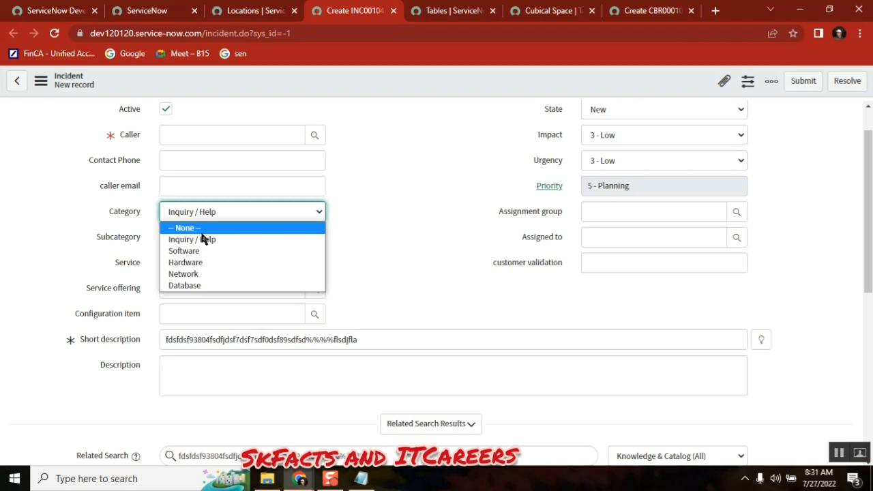
- Switch to Notepad and add the line "Reason: internal meeting / vendor meeting" below the EMP type line
{"action": "left_click", "coordinate": [365, 483]}
{"action": "left_click", "coordinate": [25, 112]}
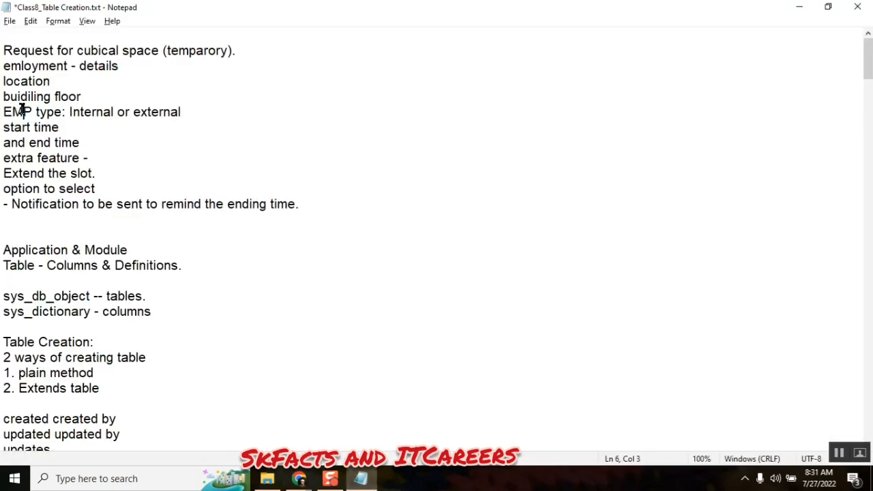
{"action": "double_click", "coordinate": [16, 113]}
{"action": "left_click", "coordinate": [190, 112]}
{"action": "key", "text": "Return"}
{"action": "type", "text": "Reason"}
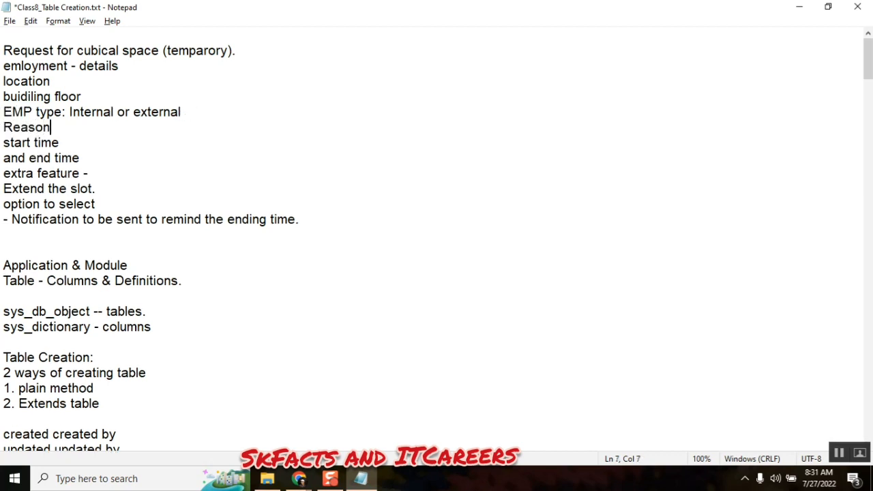
{"action": "type", "text": ": interal"}
{"action": "key", "text": "BackSpace"}
{"action": "type", "text": "nal "}
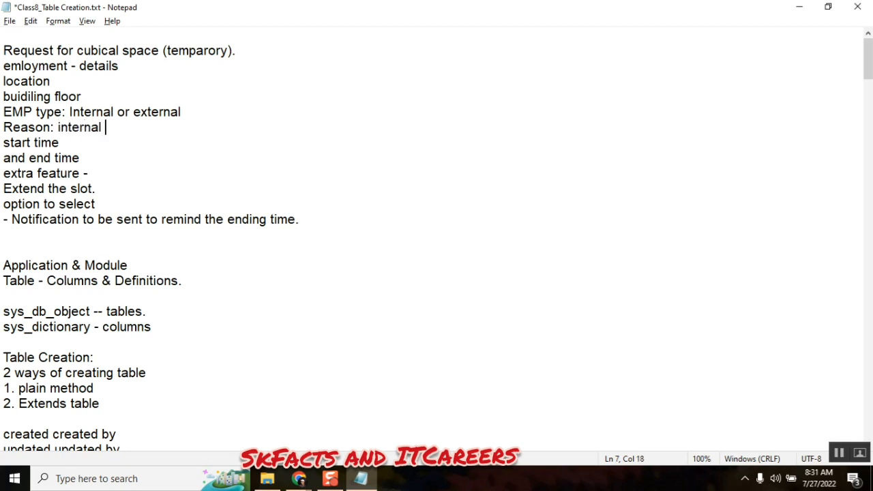
{"action": "type", "text": "meeting / "}
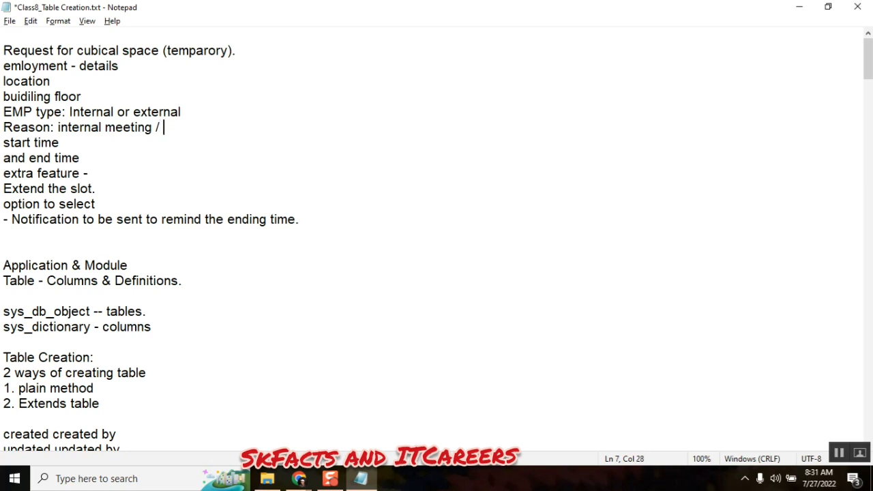
{"action": "type", "text": "vendor meeting"}
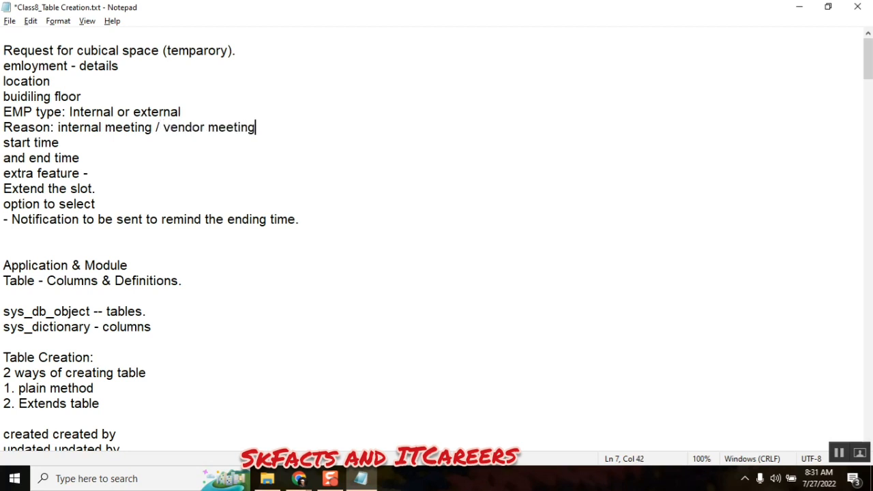
- Append " / town hall meeting / stand up call / weekly team meeting" to the Reason line and add an empty line below it
{"action": "type", "text": " / town ha"}
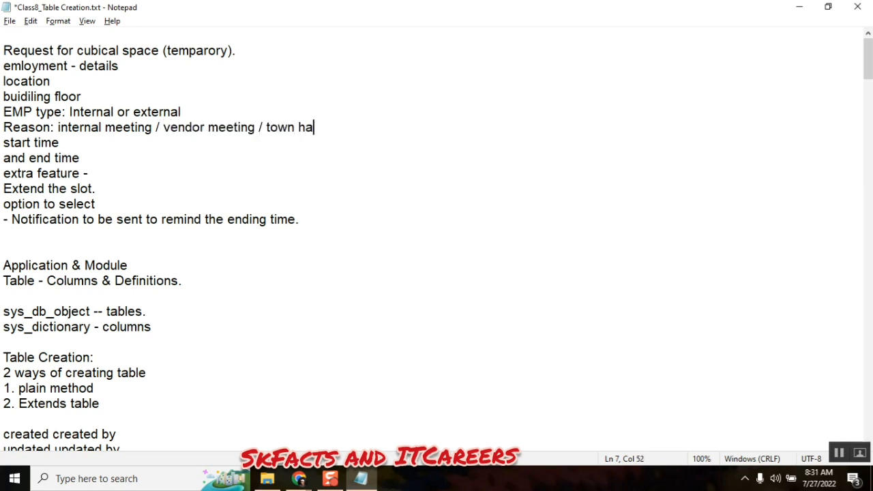
{"action": "type", "text": "ll meeting"}
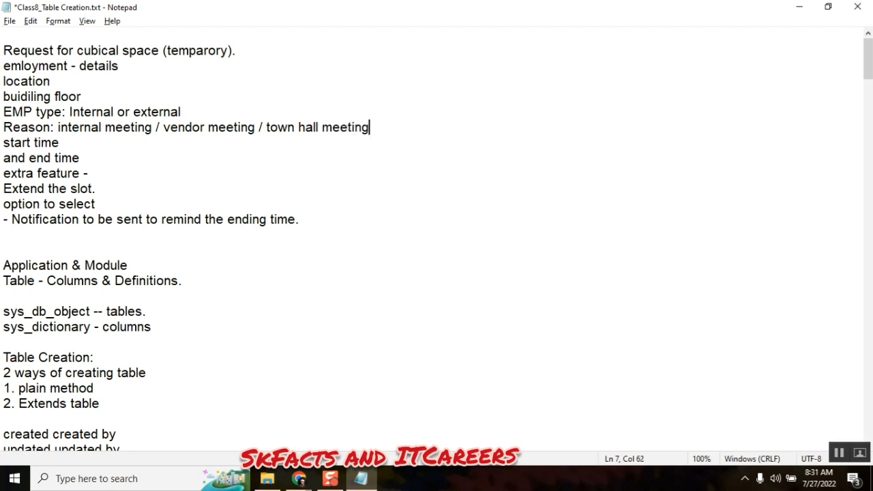
{"action": "type", "text": " / standu"}
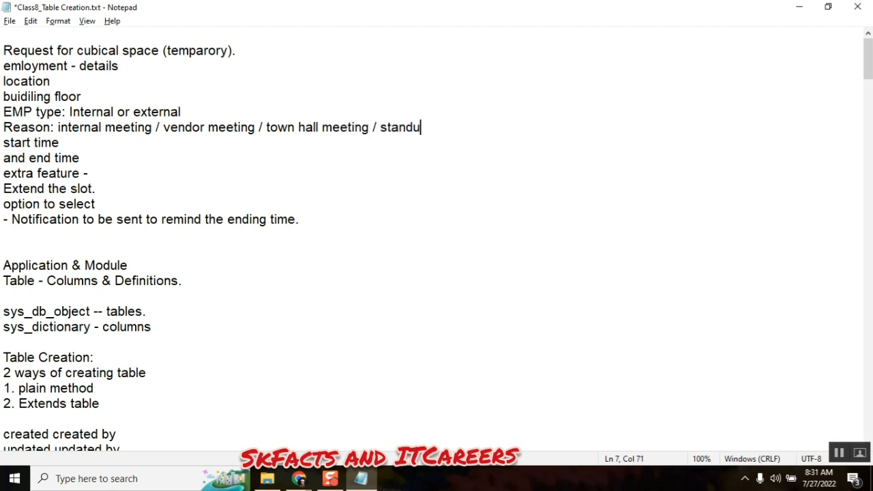
{"action": "key", "text": "BackSpace"}
{"action": "type", "text": "up call / wee"}
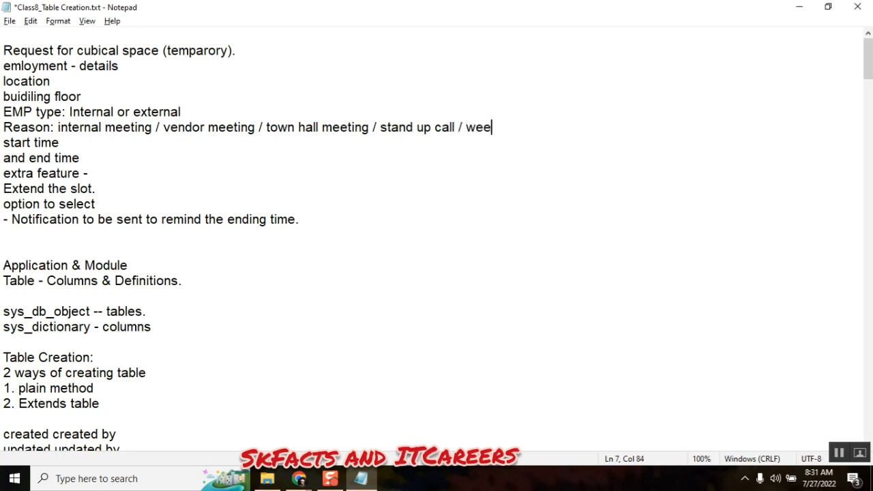
{"action": "type", "text": "kly team"}
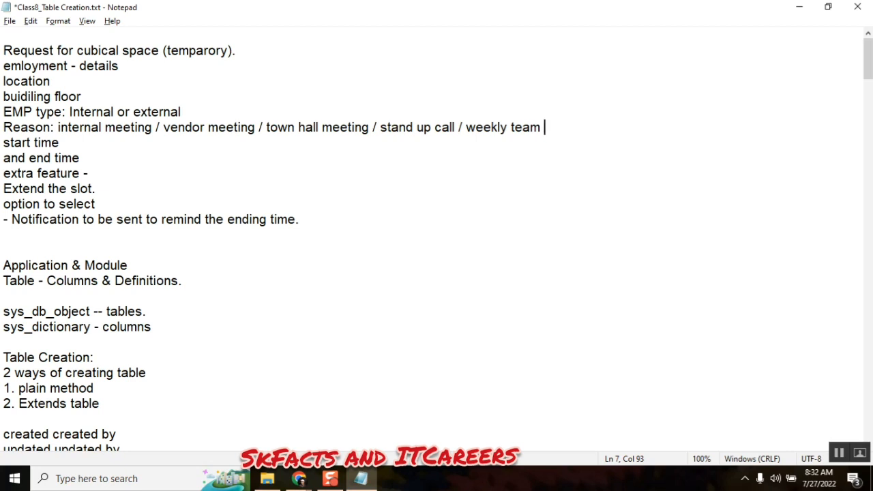
{"action": "type", "text": "meeitng"}
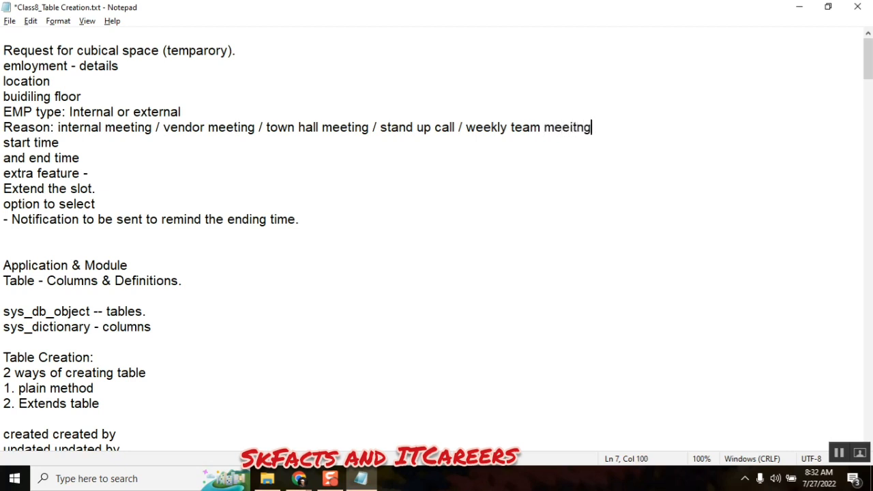
{"action": "key", "text": "BackSpace"}
{"action": "key", "text": "BackSpace"}
{"action": "key", "text": "BackSpace"}
{"action": "key", "text": "BackSpace"}
{"action": "type", "text": "ting"}
{"action": "key", "text": "Return"}
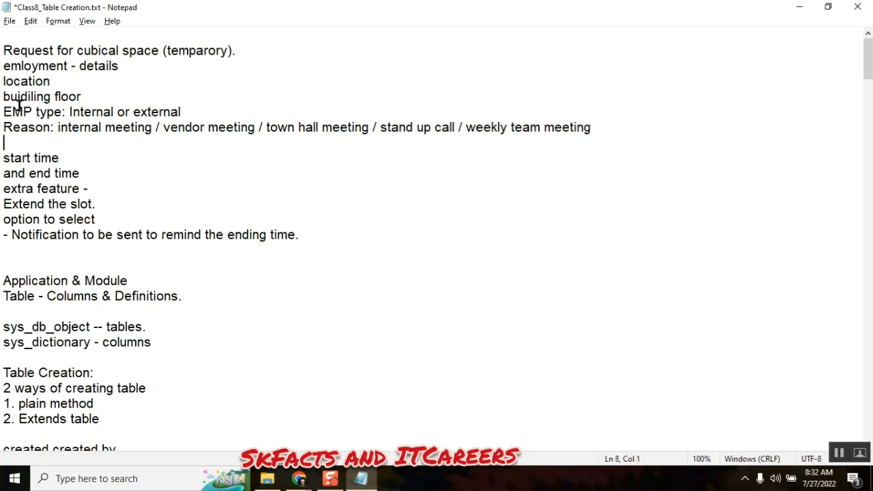
- Compare the EMP type values with the related meeting options in the Reason line
{"action": "left_click", "coordinate": [28, 128]}
{"action": "double_click", "coordinate": [29, 129]}
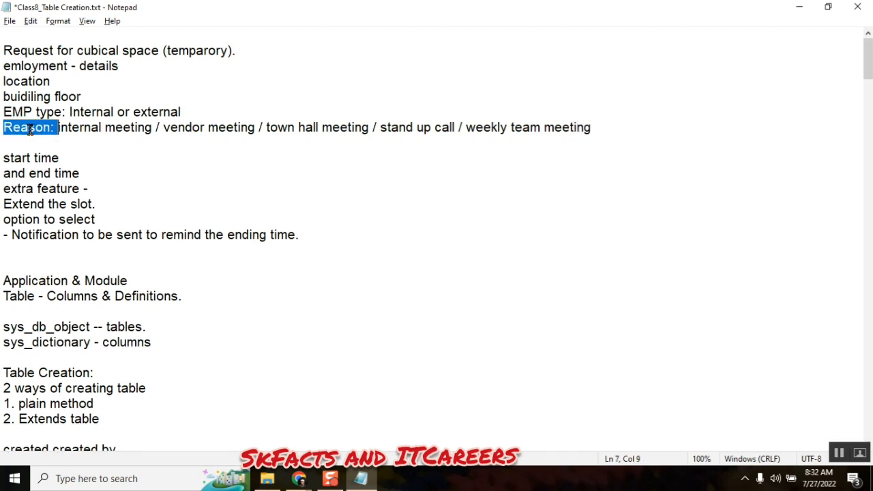
{"action": "double_click", "coordinate": [16, 114]}
{"action": "left_click_drag", "start_coordinate": [17, 114], "coordinate": [23, 128]}
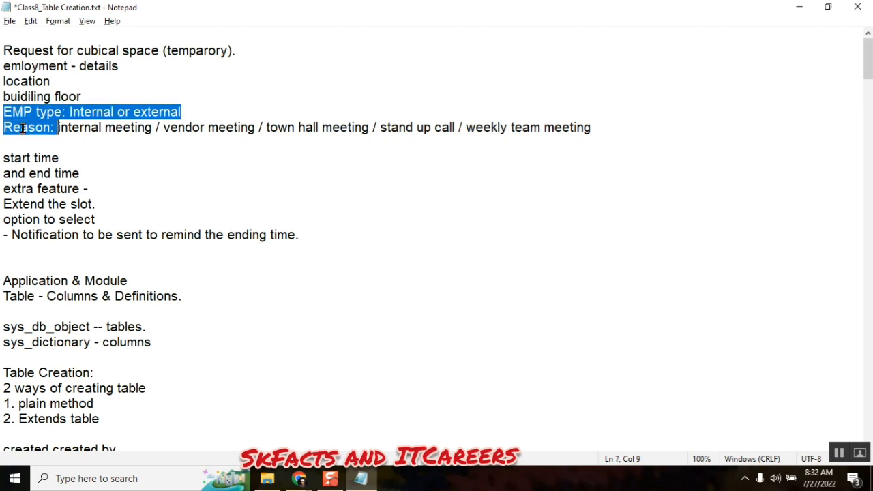
{"action": "double_click", "coordinate": [23, 129]}
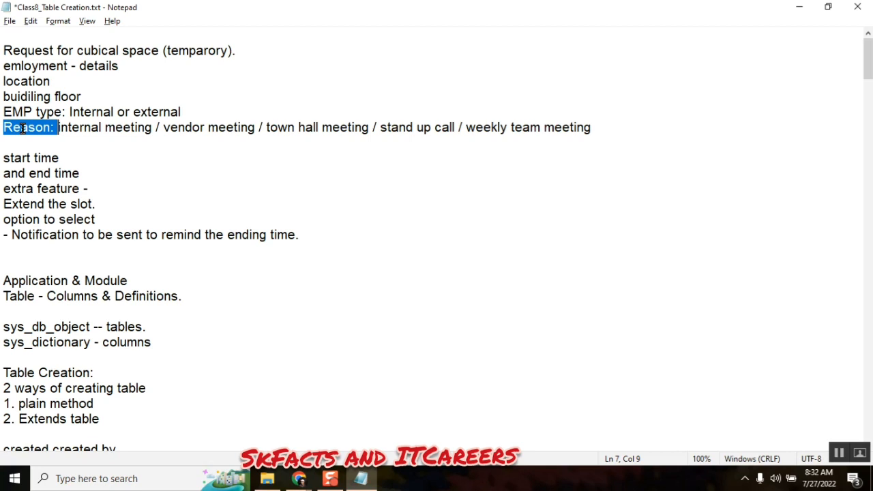
{"action": "double_click", "coordinate": [88, 112]}
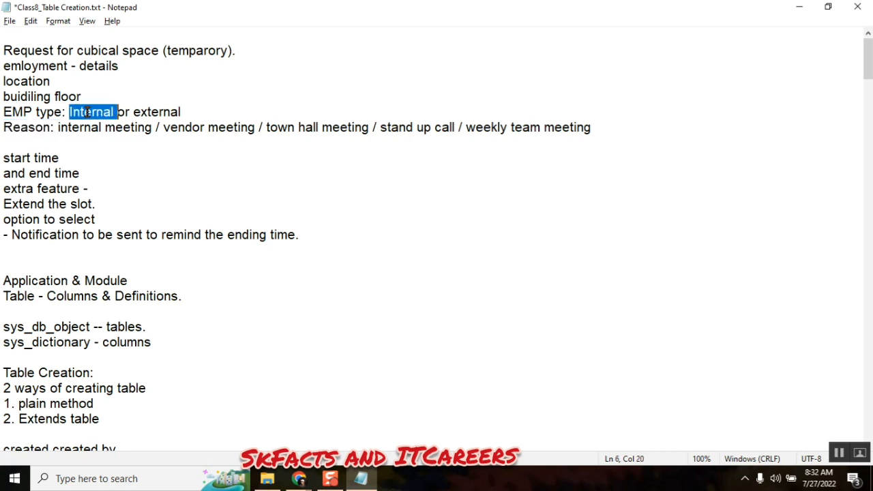
{"action": "left_click_drag", "start_coordinate": [152, 130], "coordinate": [58, 131]}
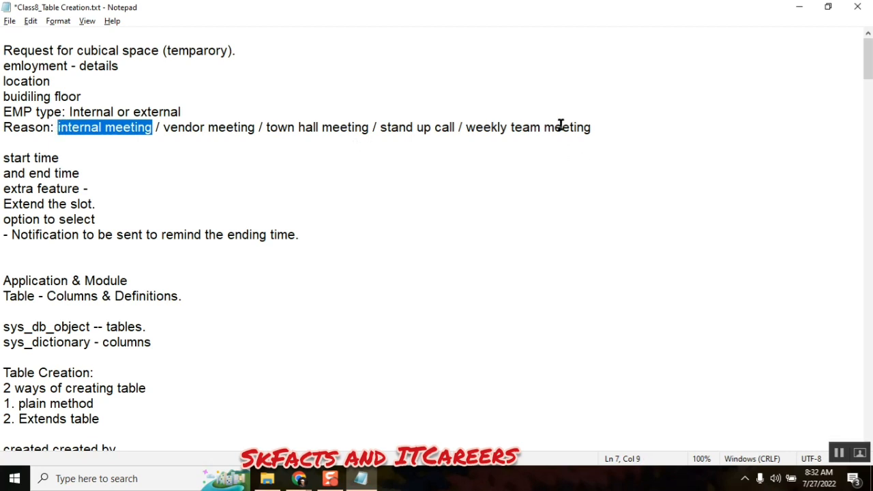
{"action": "double_click", "coordinate": [150, 107]}
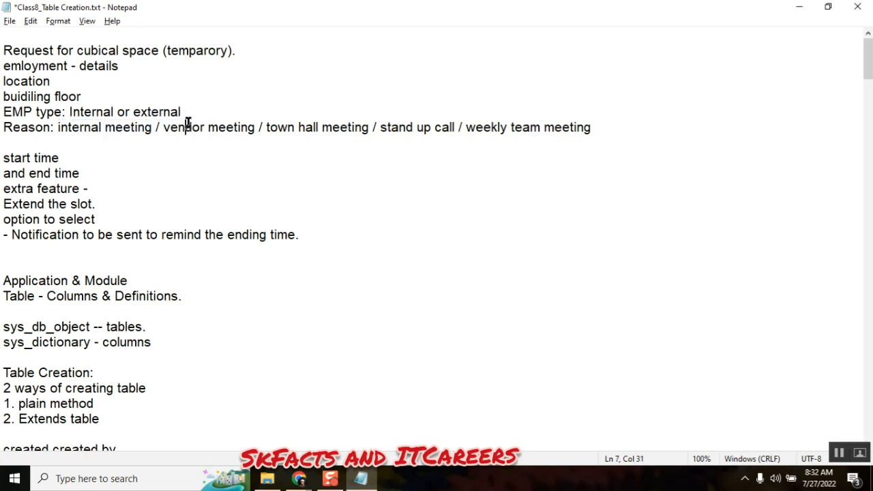
{"action": "double_click", "coordinate": [189, 127]}
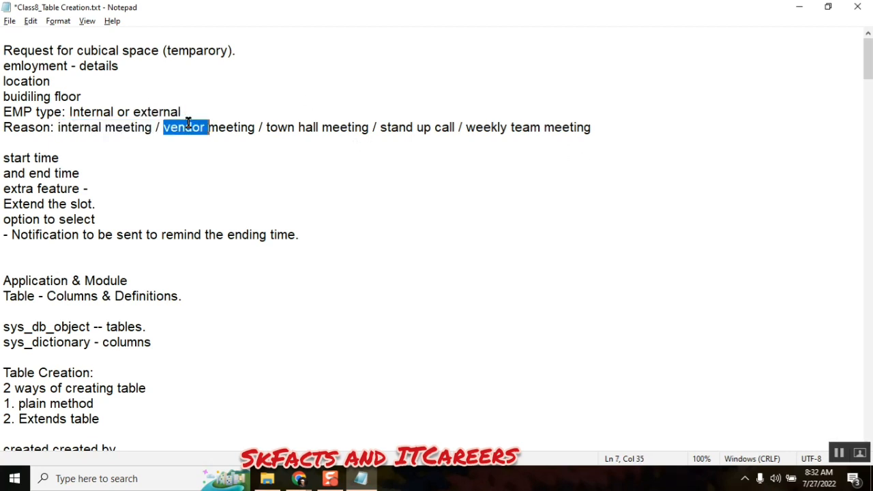
{"action": "left_click", "coordinate": [34, 113]}
{"action": "left_click", "coordinate": [44, 116]}
{"action": "double_click", "coordinate": [44, 116]}
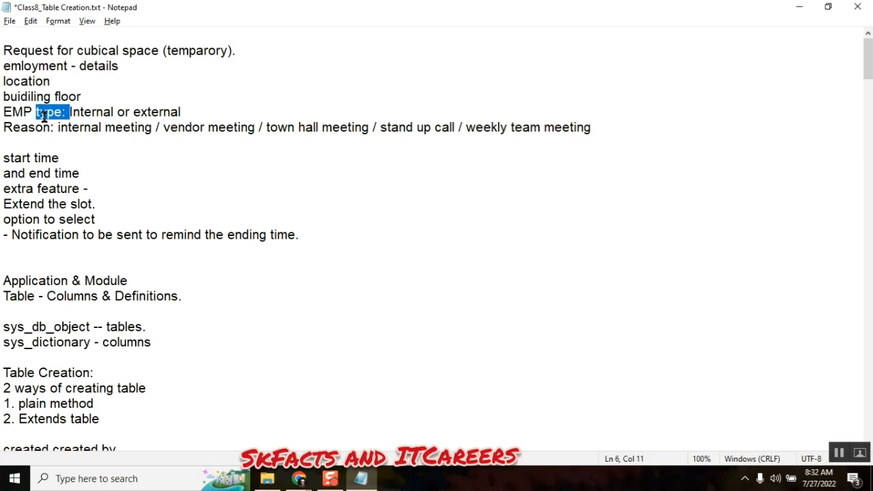
- Check the ServiceNow Tables list in Chrome and return to the Notepad notes
{"action": "mouse_move", "coordinate": [300, 479]}
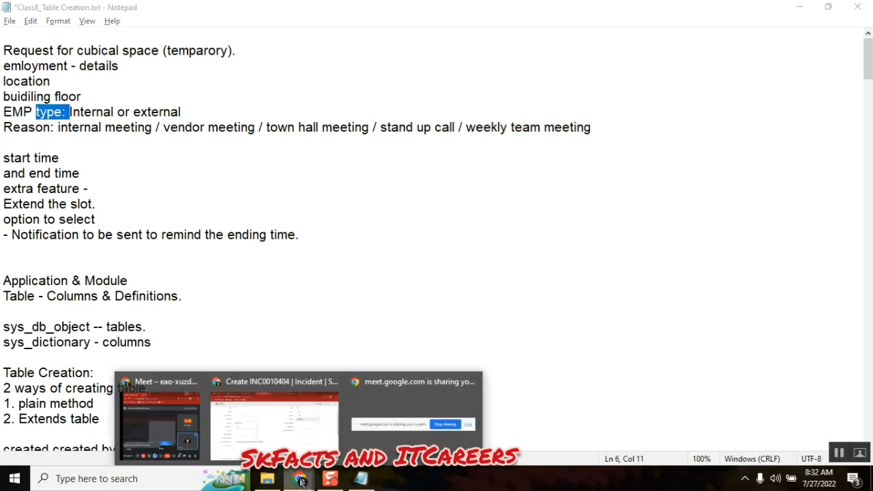
{"action": "left_click", "coordinate": [296, 432]}
{"action": "left_click", "coordinate": [447, 11]}
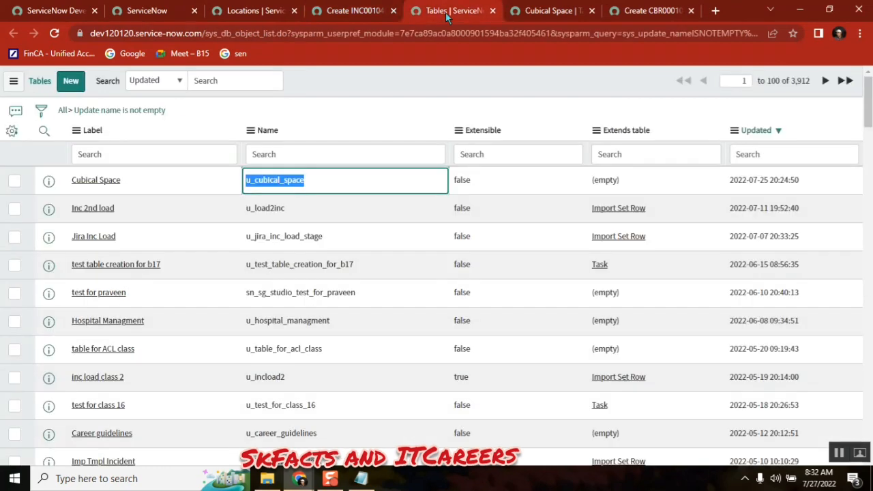
{"action": "left_click", "coordinate": [361, 478]}
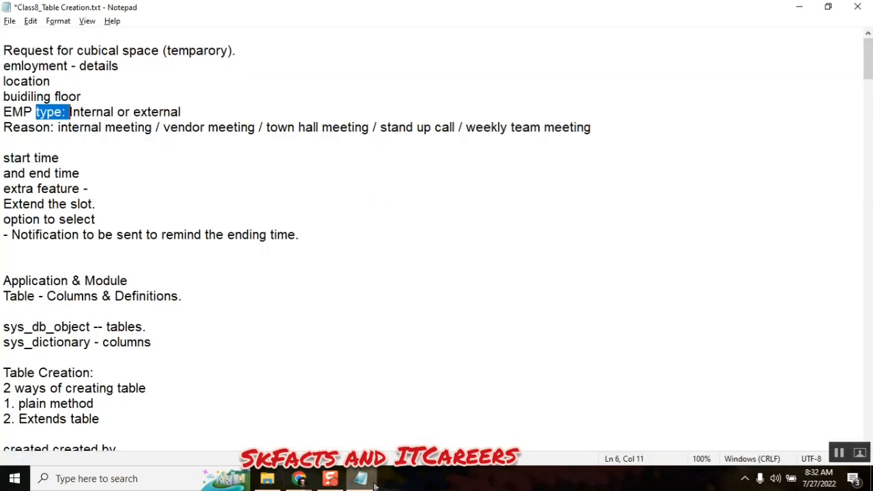
- Add a "Choice" line below "number (auto number & Padding)" in the Columns section of the notes
{"action": "left_click", "coordinate": [187, 334]}
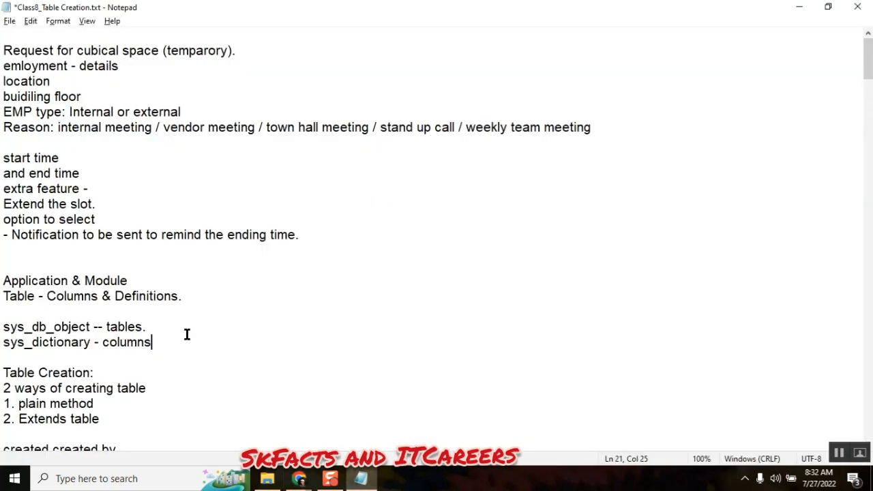
{"action": "key", "text": "Down"}
{"action": "key", "text": "Down"}
{"action": "key", "text": "Down"}
{"action": "key", "text": "Down"}
{"action": "key", "text": "Down"}
{"action": "key", "text": "Down"}
{"action": "key", "text": "Down"}
{"action": "key", "text": "Down"}
{"action": "key", "text": "Down"}
{"action": "key", "text": "Down"}
{"action": "key", "text": "Down"}
{"action": "key", "text": "Down"}
{"action": "key", "text": "Down"}
{"action": "key", "text": "Down"}
{"action": "key", "text": "Down"}
{"action": "key", "text": "Down"}
{"action": "key", "text": "Down"}
{"action": "key", "text": "Down"}
{"action": "key", "text": "Down"}
{"action": "key", "text": "Down"}
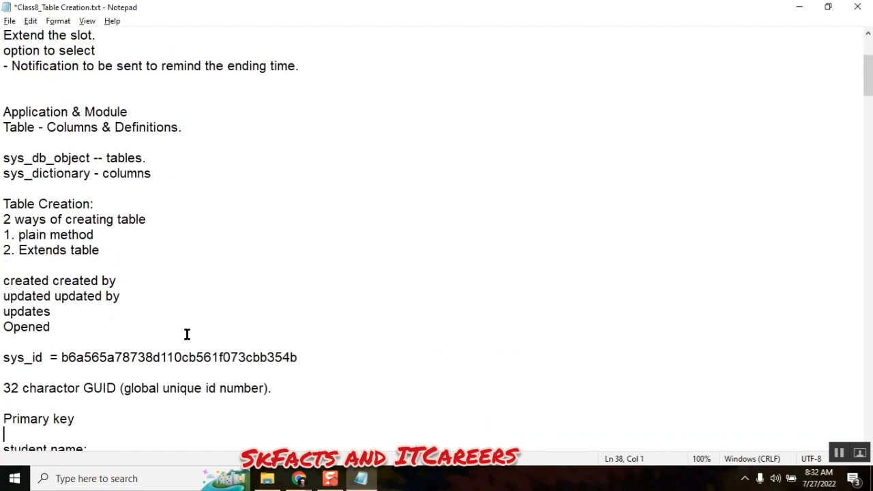
{"action": "key", "text": "Down"}
{"action": "key", "text": "Down"}
{"action": "key", "text": "Down"}
{"action": "key", "text": "Down"}
{"action": "key", "text": "Down"}
{"action": "key", "text": "Down"}
{"action": "key", "text": "Down"}
{"action": "key", "text": "Down"}
{"action": "key", "text": "Down"}
{"action": "key", "text": "Down"}
{"action": "key", "text": "Down"}
{"action": "key", "text": "Down"}
{"action": "key", "text": "Down"}
{"action": "key", "text": "Down"}
{"action": "key", "text": "Down"}
{"action": "key", "text": "Down"}
{"action": "key", "text": "Down"}
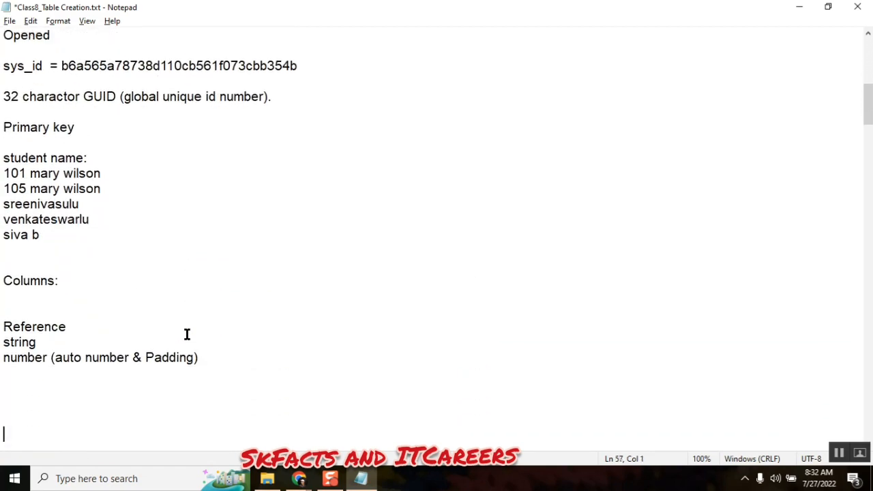
{"action": "left_click", "coordinate": [228, 345]}
{"action": "key", "text": "Return"}
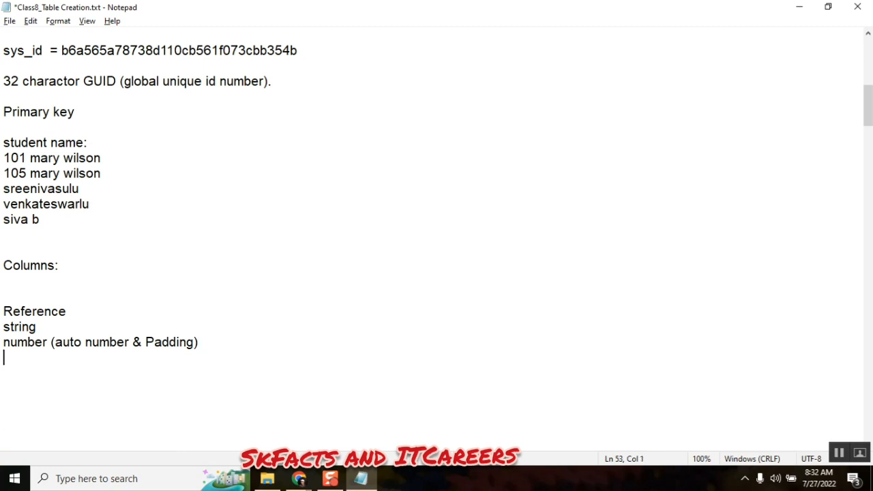
{"action": "type", "text": "Choice"}
- Switch to Chrome and start a new dictionary entry of type Choice from the Cubical Space table's columns
{"action": "key", "text": "alt+Tab"}
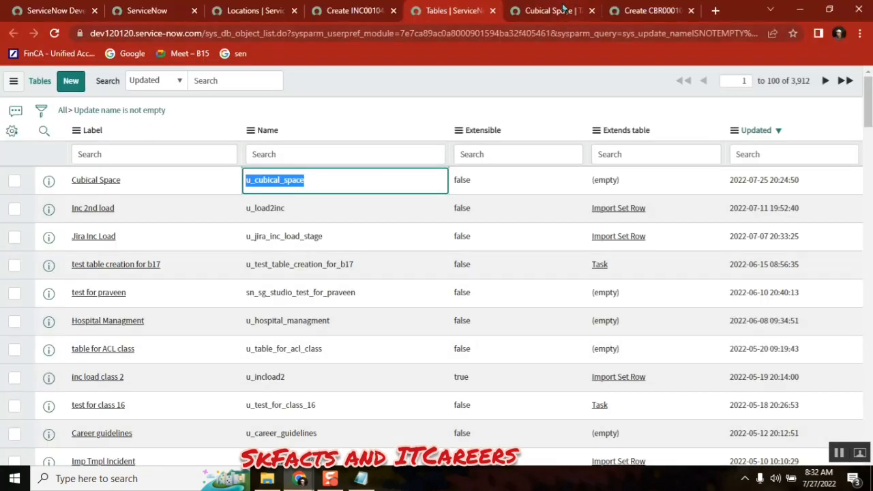
{"action": "left_click", "coordinate": [564, 8]}
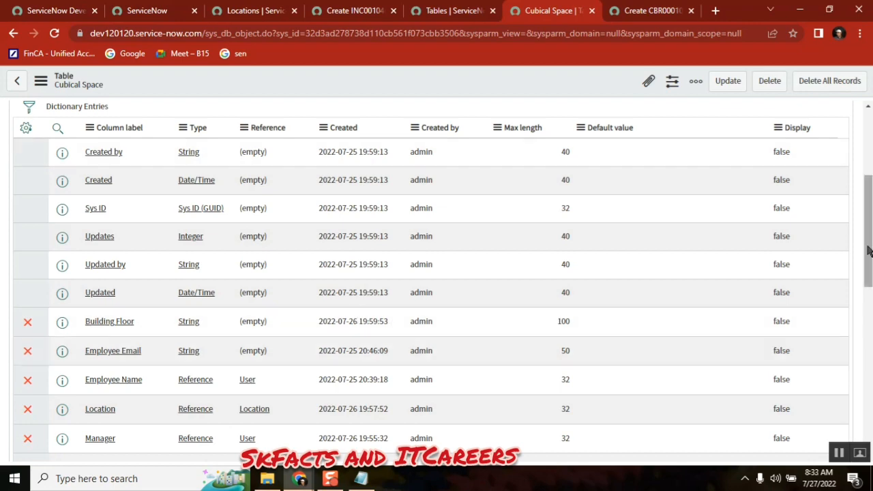
{"action": "scroll", "coordinate": [868, 251], "scroll_direction": "up", "scroll_amount": 2}
{"action": "left_click", "coordinate": [113, 216]}
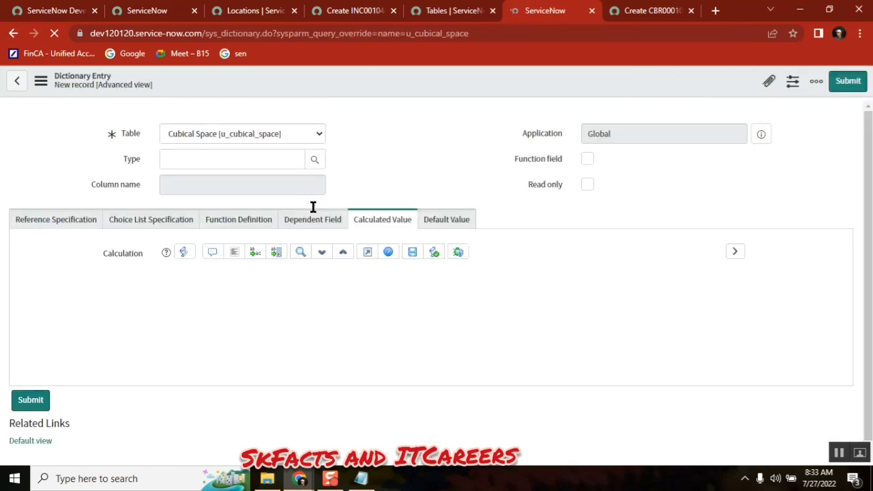
{"action": "left_click", "coordinate": [226, 159]}
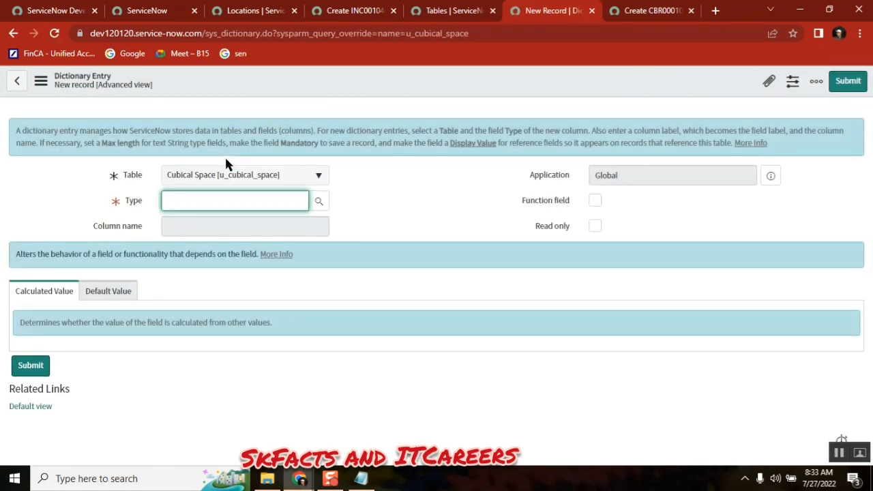
{"action": "type", "text": "choice"}
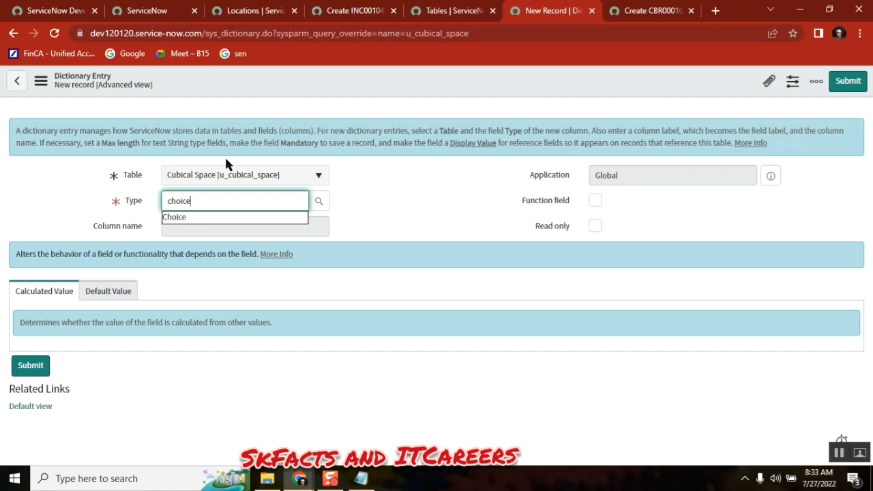
{"action": "left_click", "coordinate": [215, 219]}
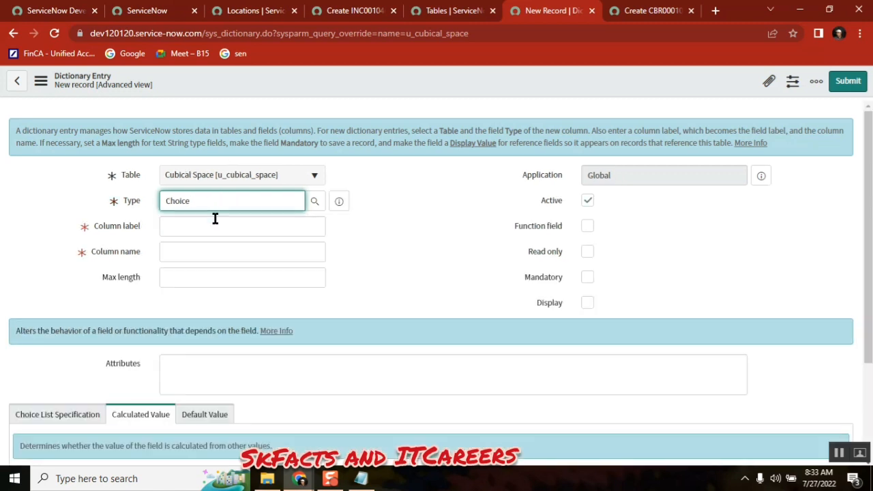
- Label the new choice column "Employee Type" and save the dictionary entry without leaving it
{"action": "left_click", "coordinate": [215, 226]}
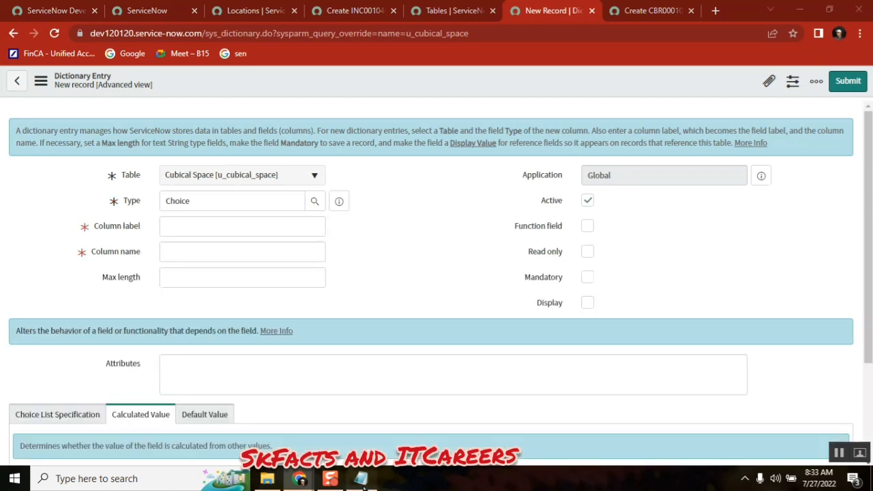
{"action": "left_click", "coordinate": [361, 479]}
{"action": "left_click", "coordinate": [363, 481]}
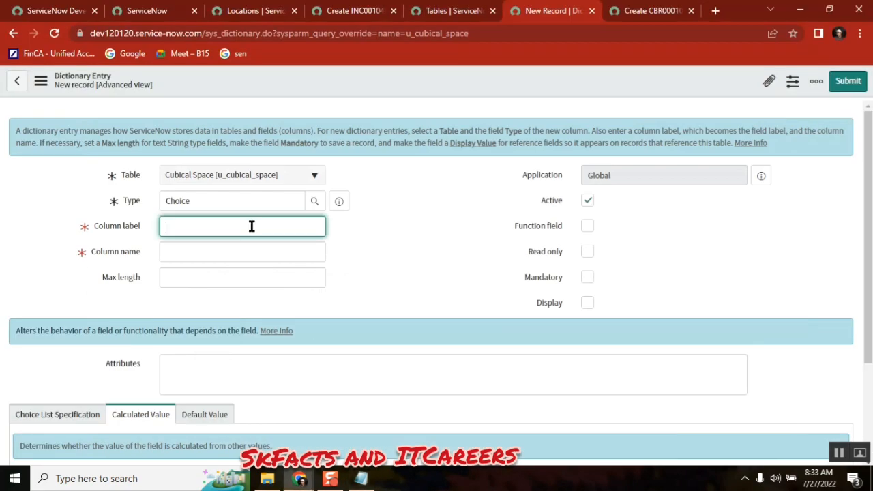
{"action": "type", "text": "Employee Type"}
{"action": "left_click", "coordinate": [425, 258]}
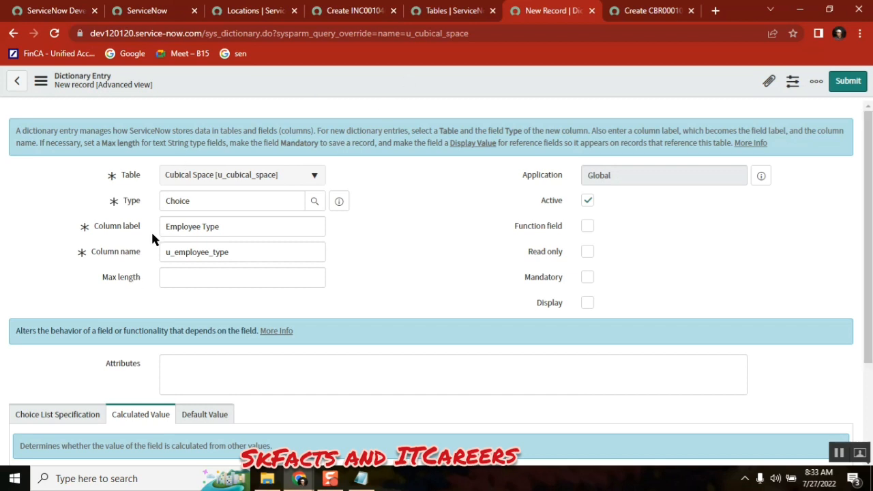
{"action": "left_click_drag", "start_coordinate": [870, 157], "coordinate": [869, 252]}
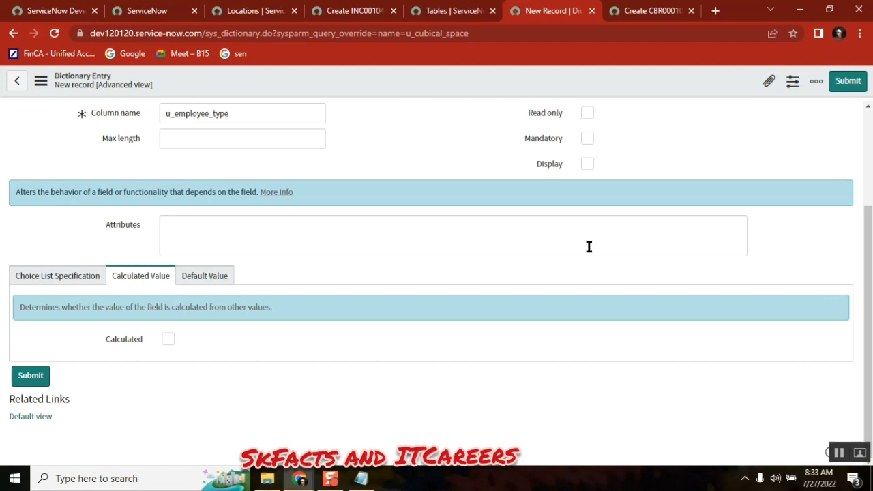
{"action": "left_click_drag", "start_coordinate": [868, 320], "coordinate": [857, 167]}
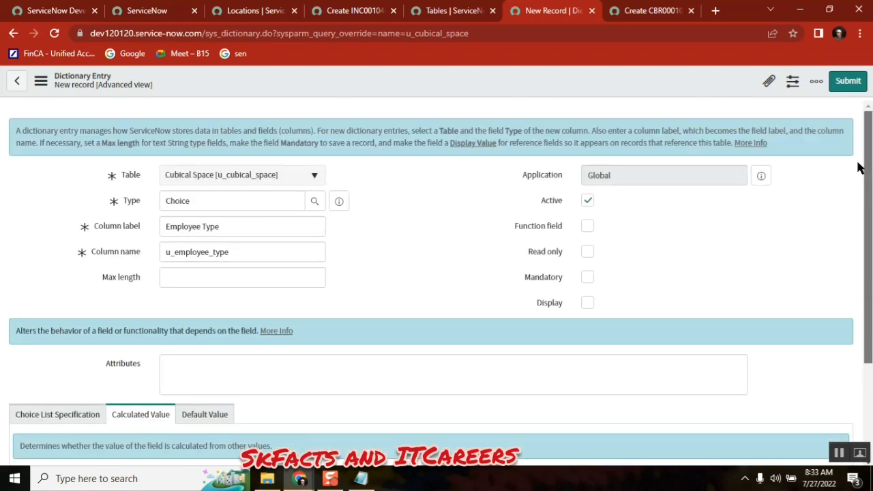
{"action": "right_click", "coordinate": [484, 81]}
{"action": "left_click", "coordinate": [504, 88]}
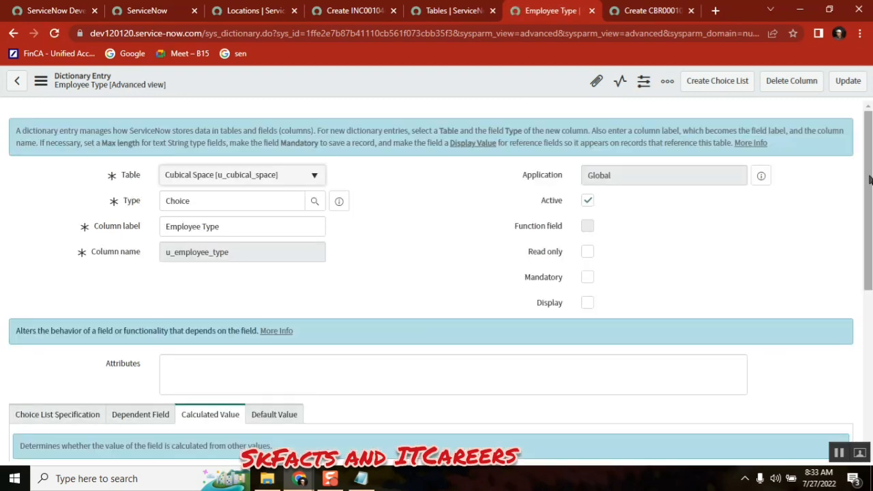
- Open a new choice record for the Employee Type column
{"action": "left_click_drag", "start_coordinate": [867, 162], "coordinate": [867, 321]}
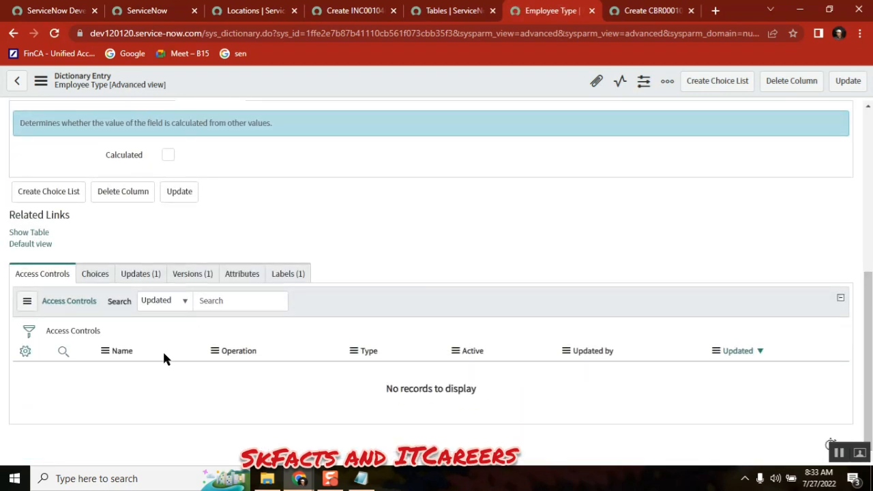
{"action": "left_click", "coordinate": [86, 279]}
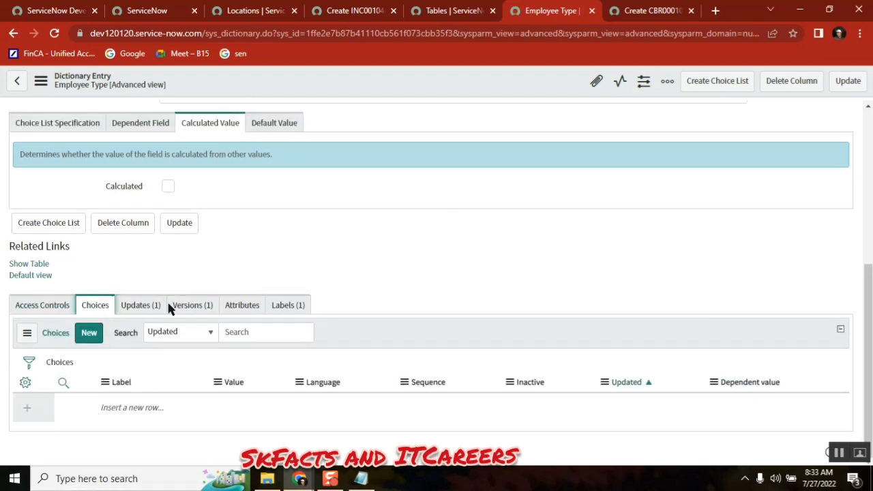
{"action": "left_click", "coordinate": [91, 335]}
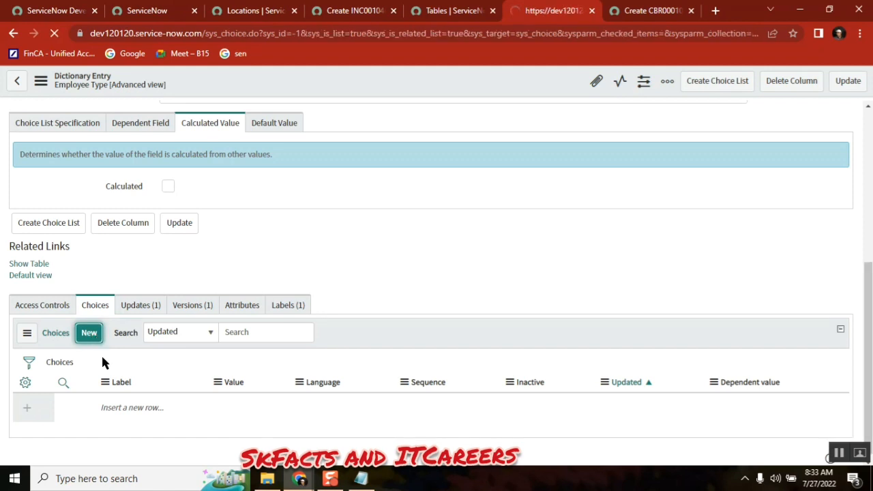
- Reload the new Cubical Space record form and inspect the options of its Employee Type field
{"action": "left_click", "coordinate": [650, 15]}
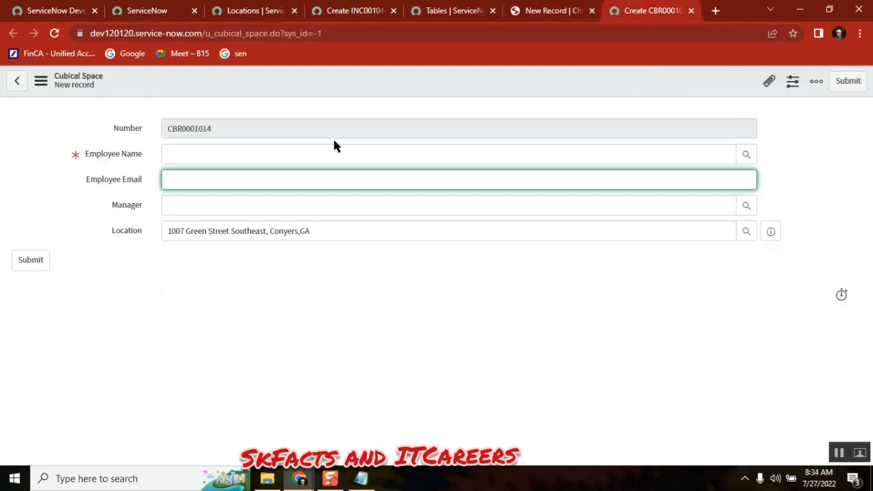
{"action": "left_click", "coordinate": [52, 35]}
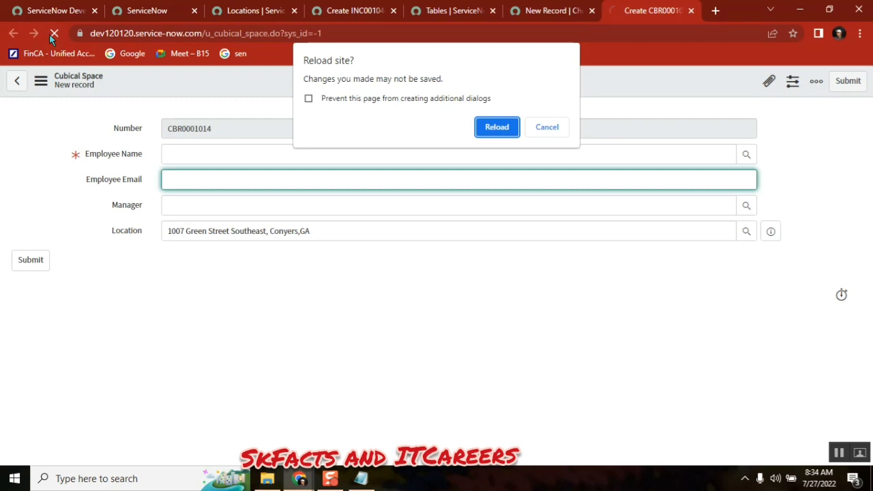
{"action": "left_click", "coordinate": [498, 131]}
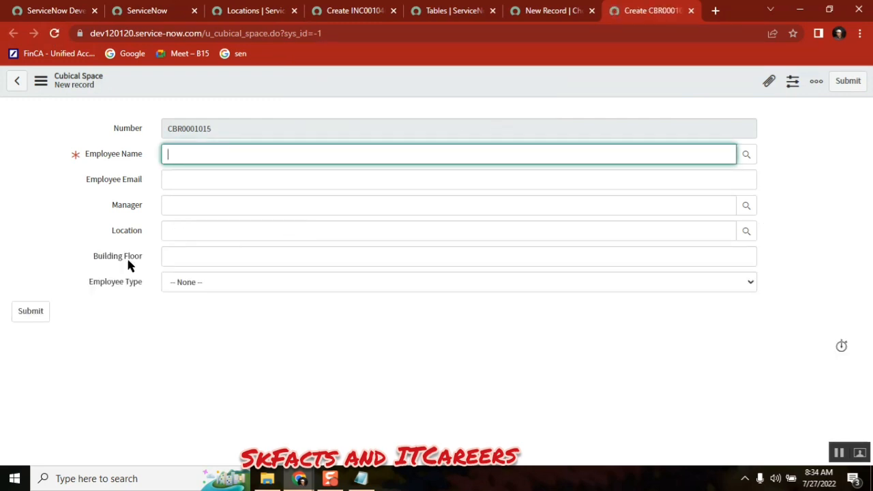
{"action": "left_click", "coordinate": [243, 290]}
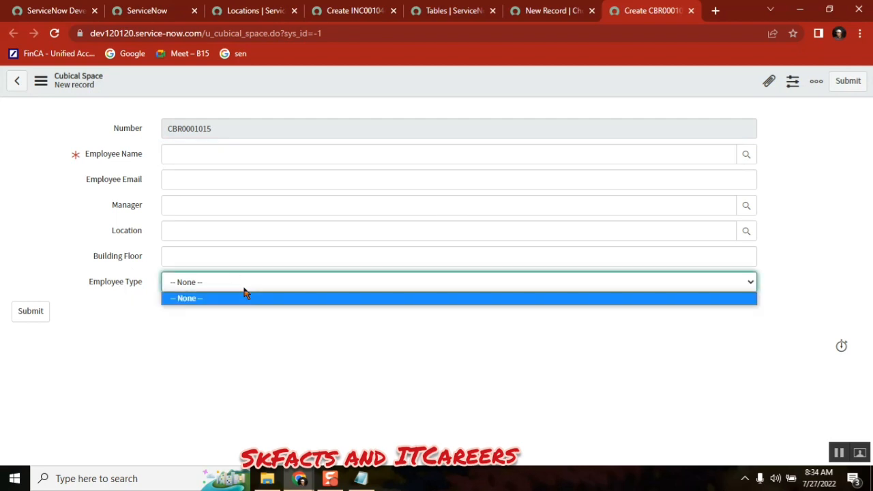
- Return to the new choice record and highlight the table name sys_choice in its web address
{"action": "left_click", "coordinate": [538, 15]}
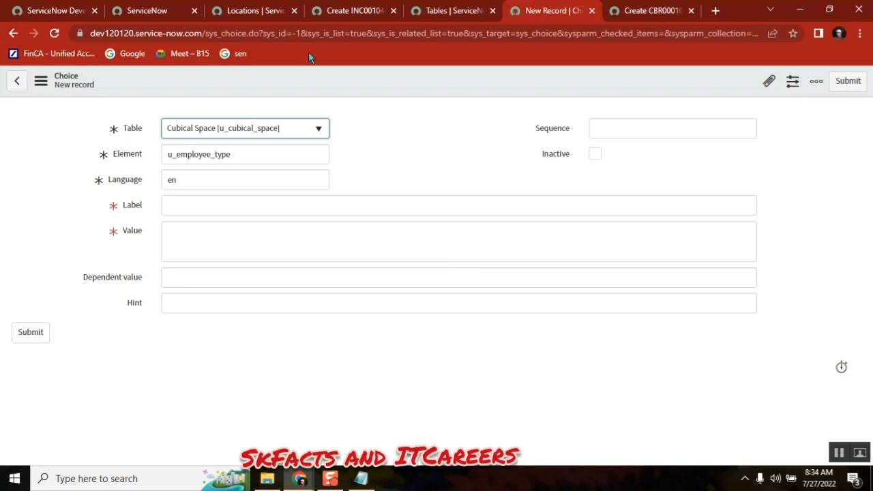
{"action": "left_click", "coordinate": [246, 33]}
{"action": "left_click_drag", "start_coordinate": [247, 33], "coordinate": [207, 35]}
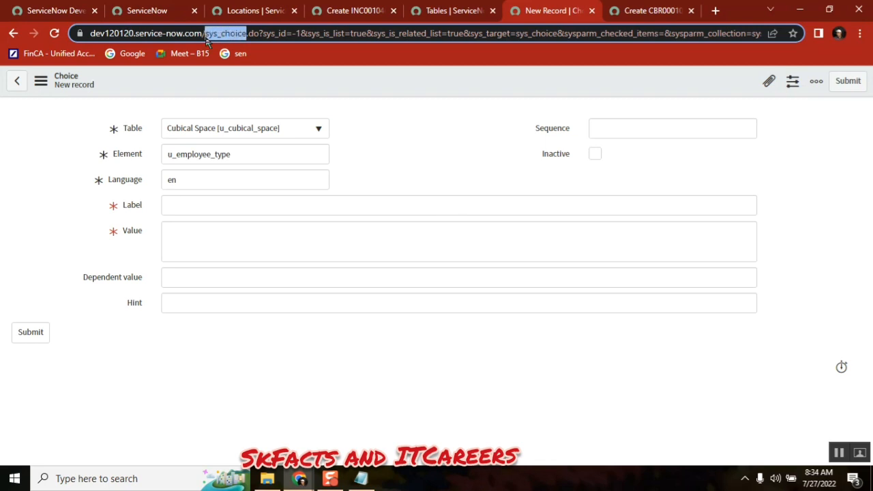
{"action": "left_click", "coordinate": [207, 35]}
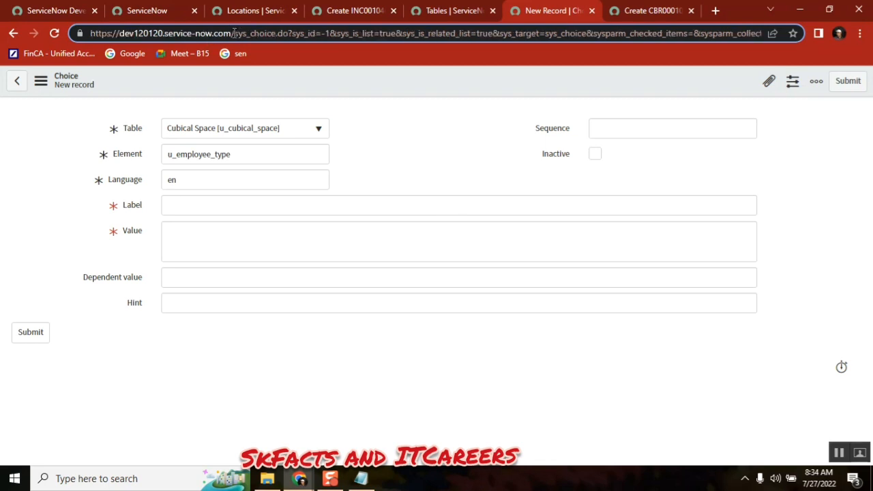
{"action": "left_click_drag", "start_coordinate": [234, 32], "coordinate": [278, 34]}
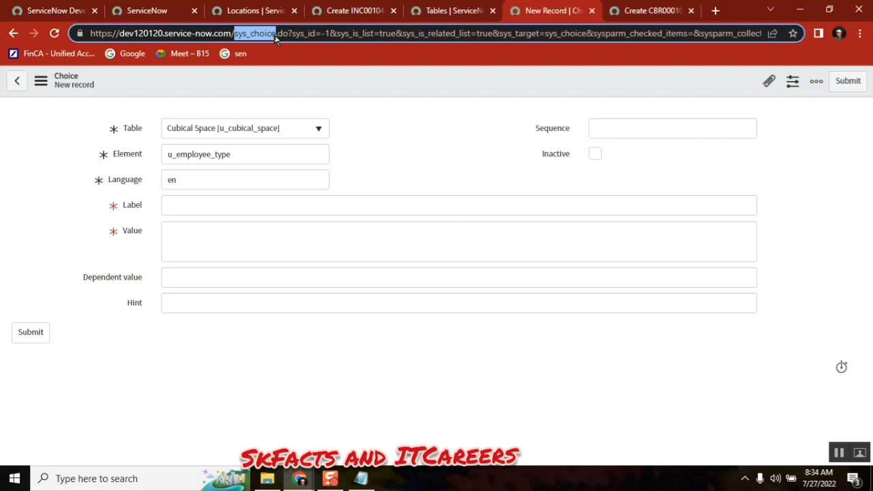
- In Notepad, add the line "sys_choice - choices" below the sys_dictionary line, with empty lines before Table Creation
{"action": "left_click", "coordinate": [361, 478]}
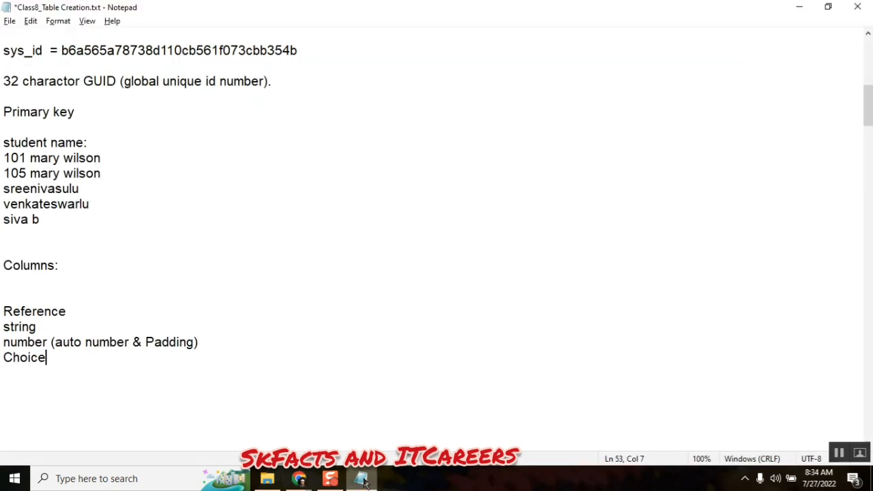
{"action": "left_click", "coordinate": [101, 158]}
{"action": "key", "text": "Up"}
{"action": "key", "text": "Up"}
{"action": "key", "text": "Up"}
{"action": "key", "text": "Up"}
{"action": "key", "text": "Up"}
{"action": "key", "text": "Up"}
{"action": "key", "text": "Up"}
{"action": "key", "text": "Up"}
{"action": "key", "text": "Up"}
{"action": "key", "text": "Up"}
{"action": "key", "text": "Up"}
{"action": "key", "text": "Up"}
{"action": "key", "text": "Up"}
{"action": "key", "text": "Up"}
{"action": "key", "text": "Up"}
{"action": "key", "text": "Up"}
{"action": "key", "text": "Up"}
{"action": "key", "text": "Up"}
{"action": "key", "text": "Up"}
{"action": "key", "text": "Up"}
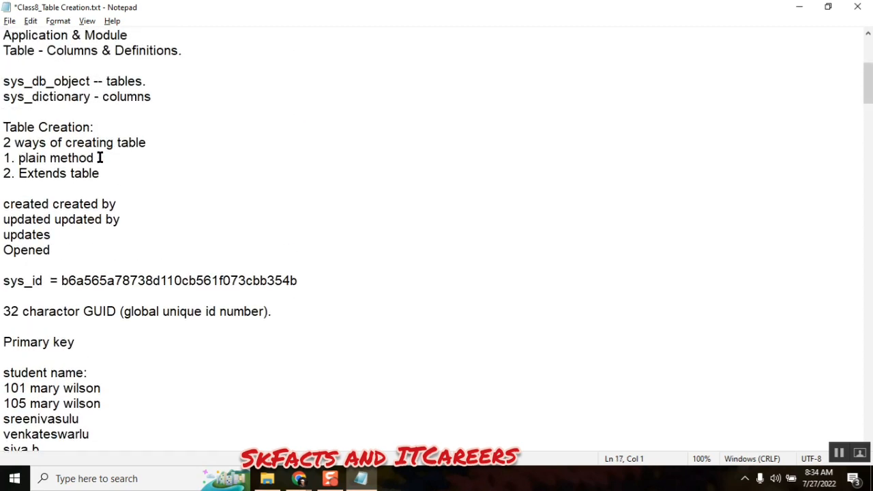
{"action": "key", "text": "Down"}
{"action": "key", "text": "Down"}
{"action": "key", "text": "Down"}
{"action": "type", "text": "sys_choice"}
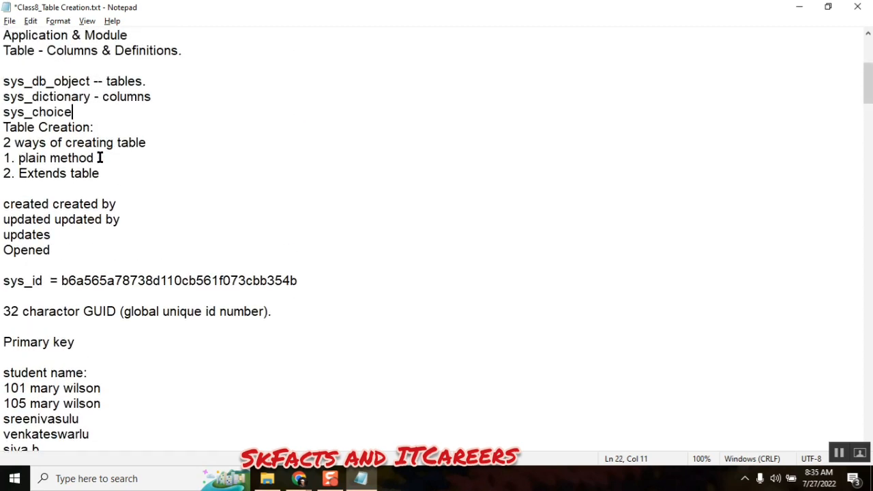
{"action": "type", "text": "      - choices"}
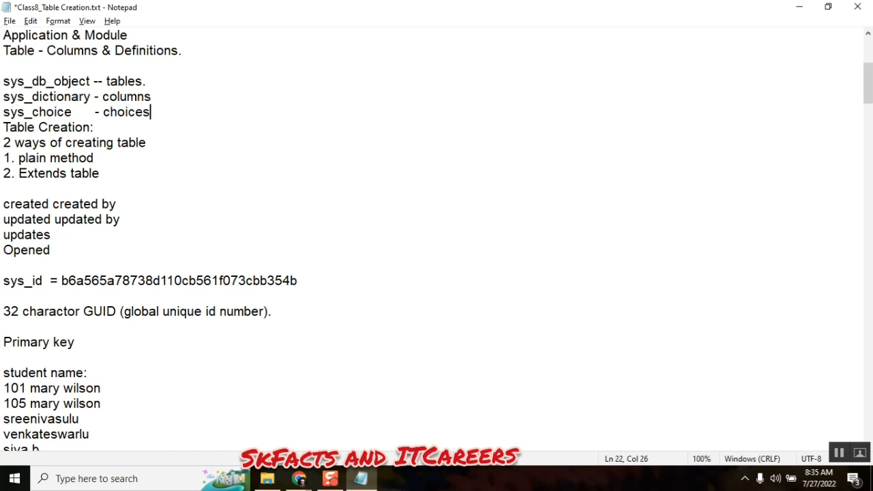
{"action": "key", "text": "Return"}
{"action": "key", "text": "Return"}
- Switch to the new choice record in Chrome and enter the label Internal with the value int
{"action": "key", "text": "alt+Tab"}
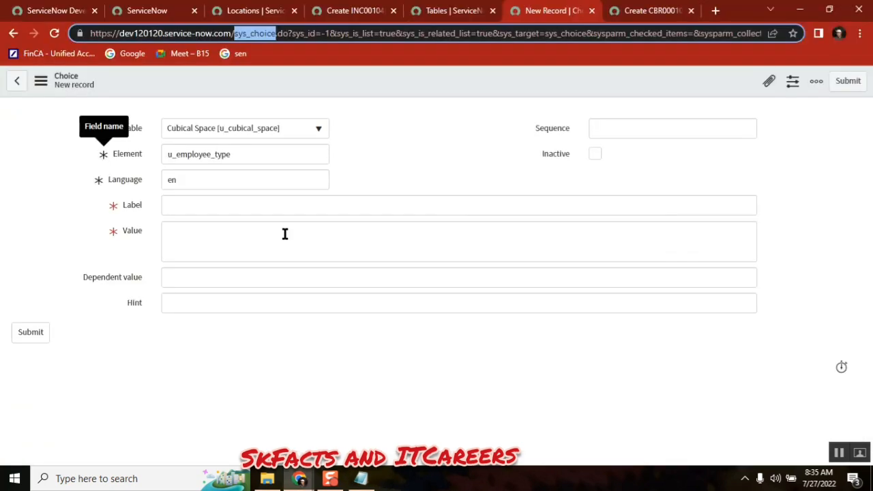
{"action": "left_click", "coordinate": [228, 204]}
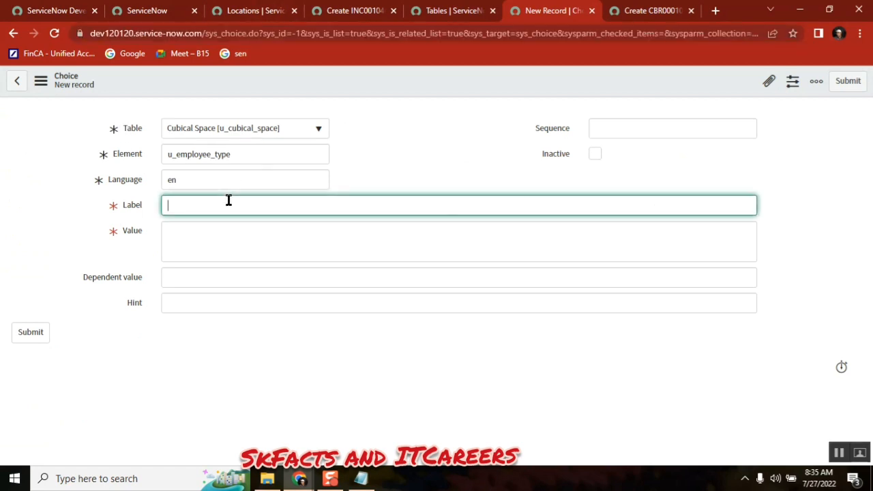
{"action": "type", "text": "Interna"}
{"action": "key", "text": "Tab"}
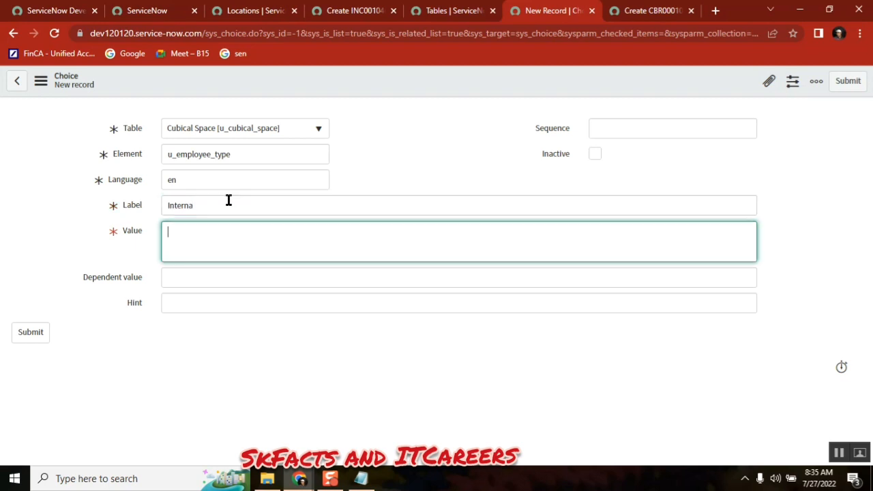
{"action": "left_click", "coordinate": [229, 200]}
{"action": "type", "text": "l"}
{"action": "key", "text": "Tab"}
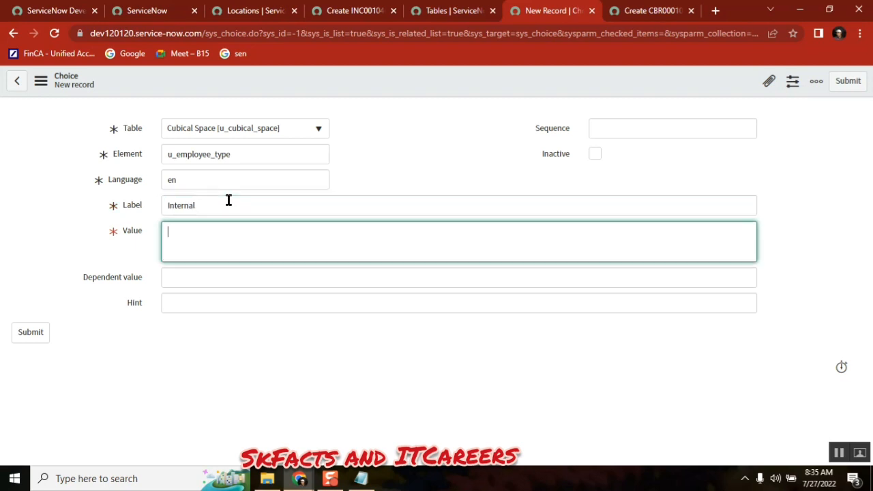
{"action": "type", "text": "int"}
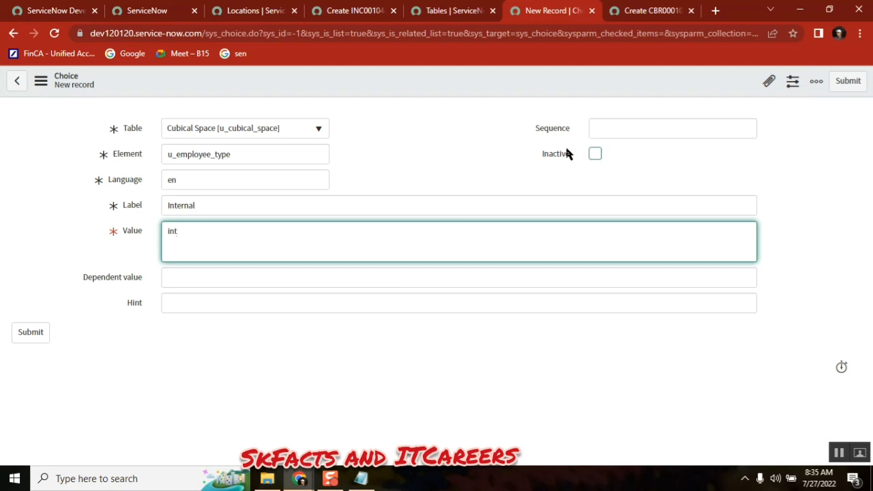
- Set the choice's sequence to 100 and save the record, staying on its form
{"action": "mouse_move", "coordinate": [561, 132]}
{"action": "left_click", "coordinate": [678, 128]}
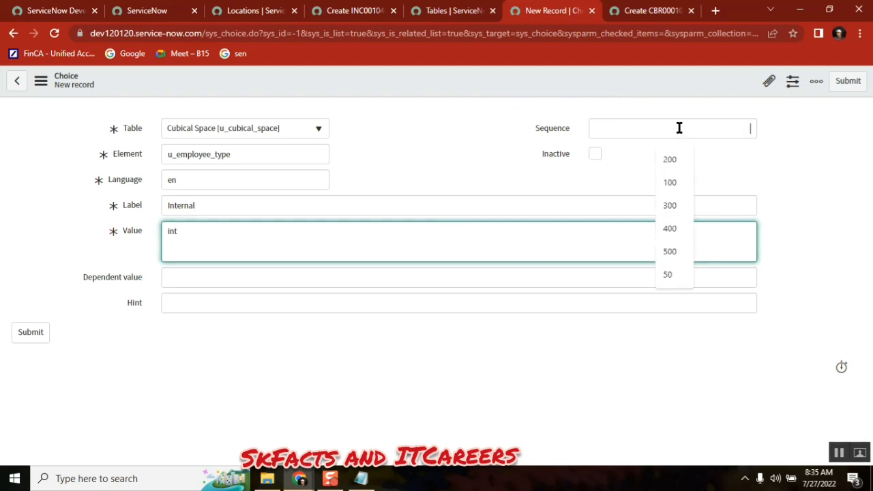
{"action": "type", "text": "1"}
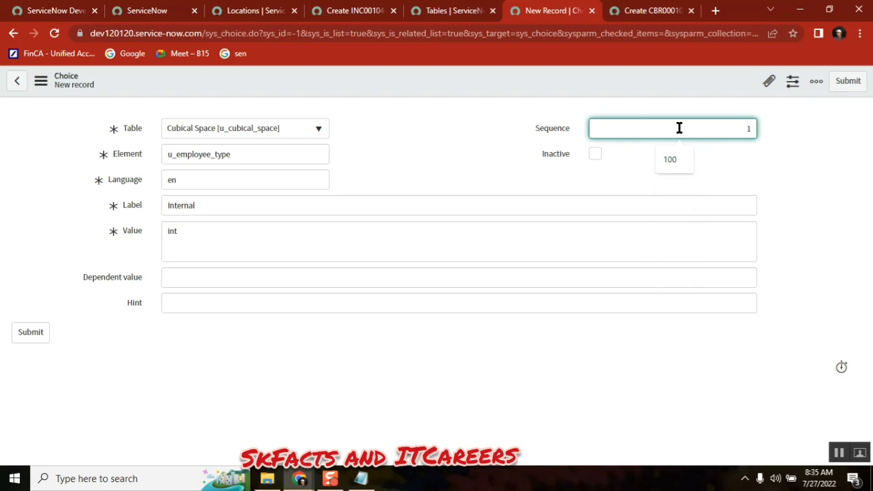
{"action": "type", "text": "00"}
{"action": "right_click", "coordinate": [392, 82]}
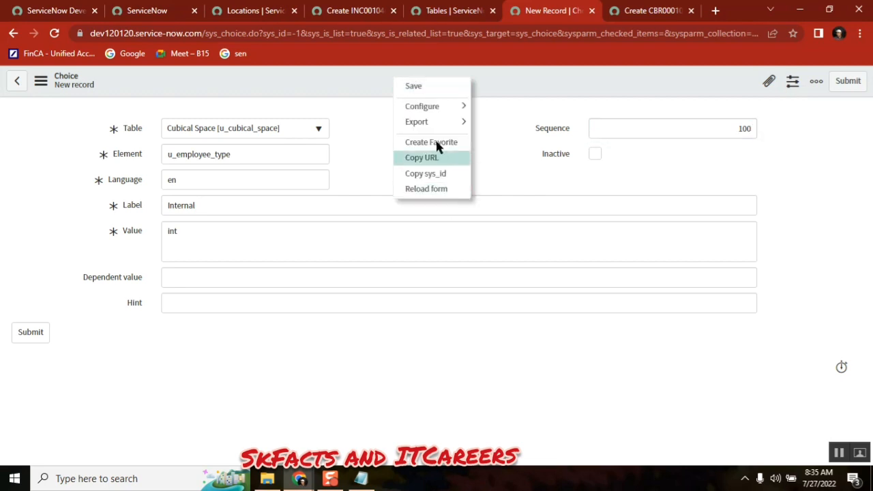
{"action": "left_click", "coordinate": [451, 91]}
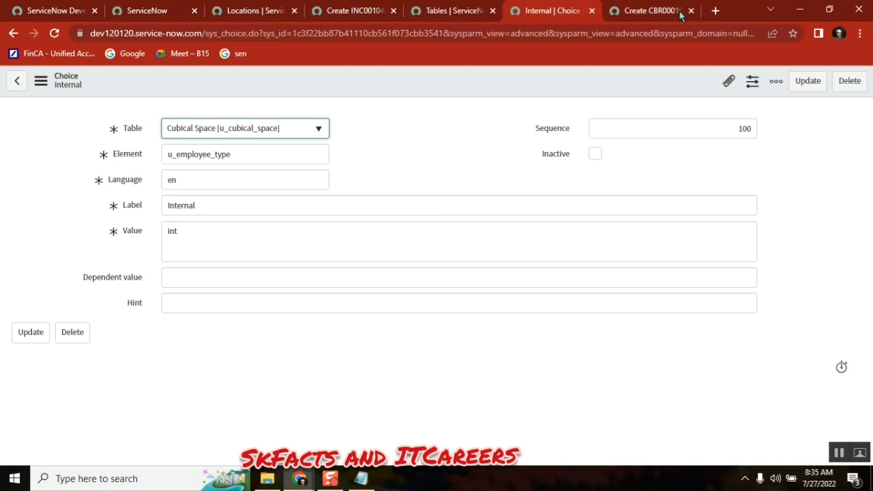
- Reload the new Cubical Space record form and check the Employee Type options for the Internal choice
{"action": "left_click", "coordinate": [649, 11]}
{"action": "left_click", "coordinate": [55, 33]}
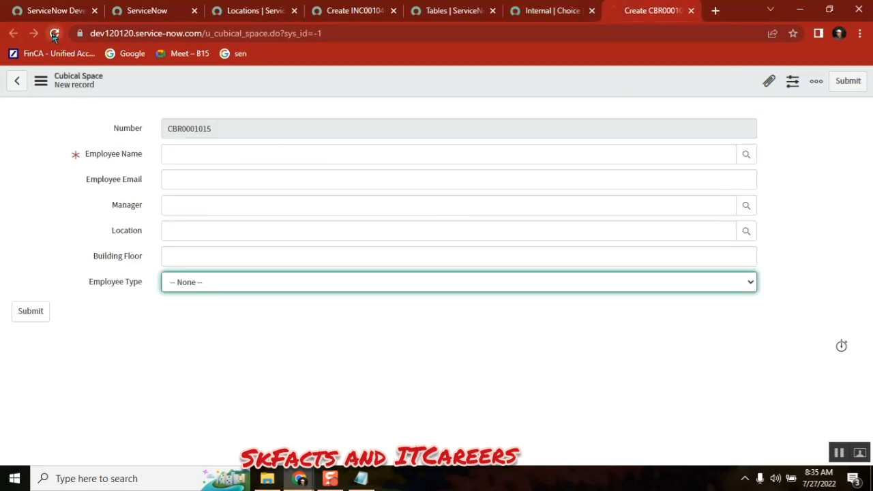
{"action": "left_click", "coordinate": [241, 285]}
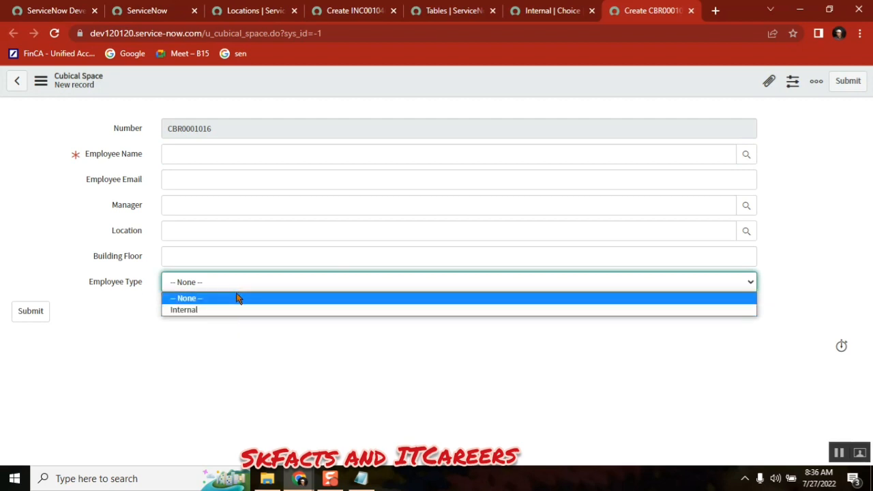
- From the Tables list, open the Cubical Space table record in a new tab and find its Employee Type column
{"action": "left_click", "coordinate": [539, 21]}
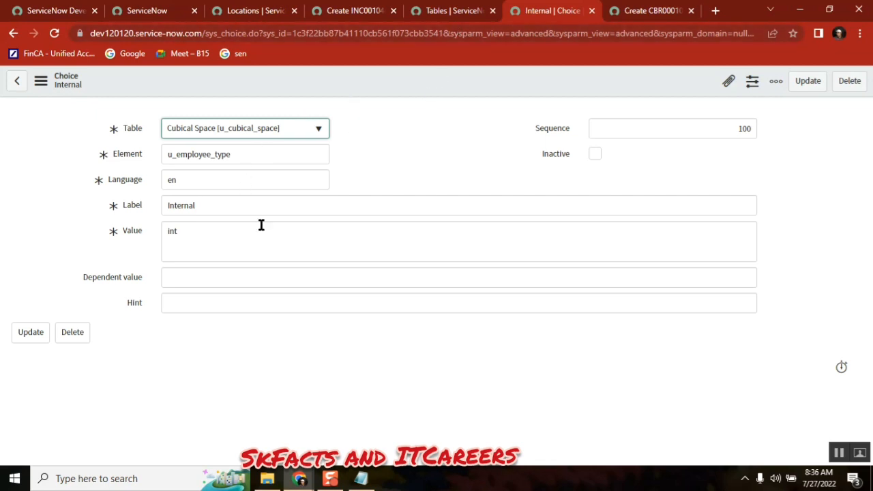
{"action": "left_click", "coordinate": [477, 9]}
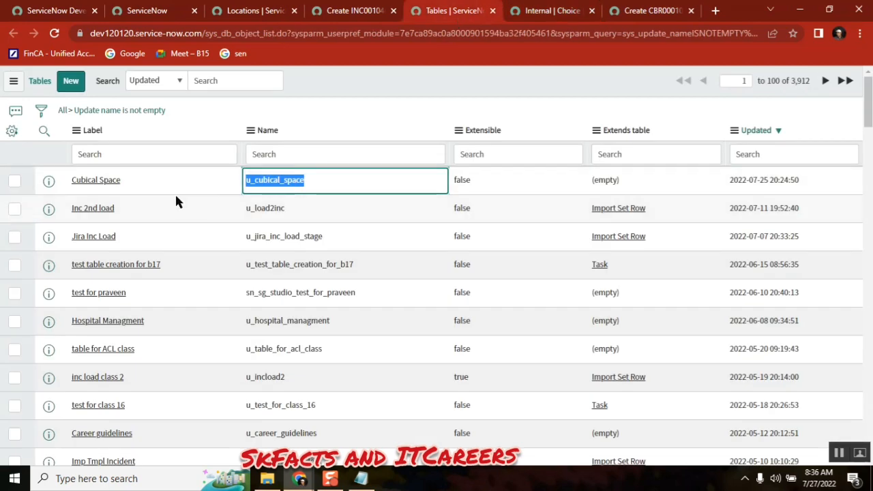
{"action": "middle_click", "coordinate": [96, 180]}
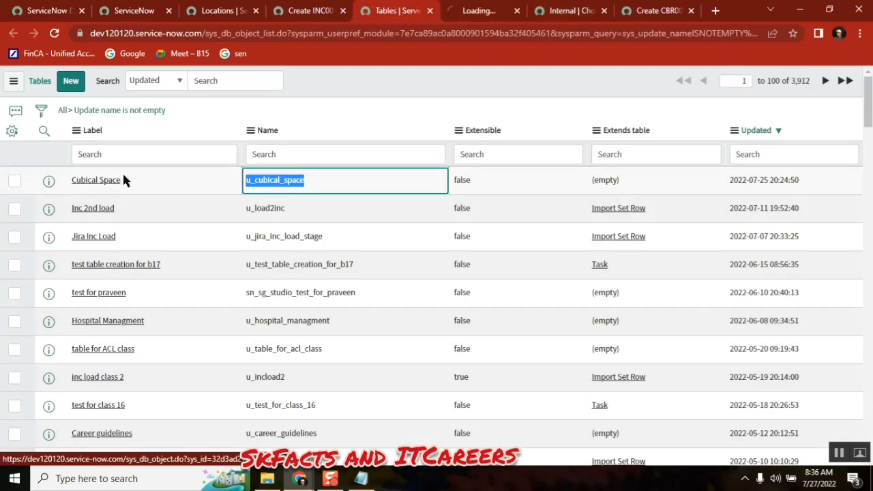
{"action": "left_click", "coordinate": [468, 11]}
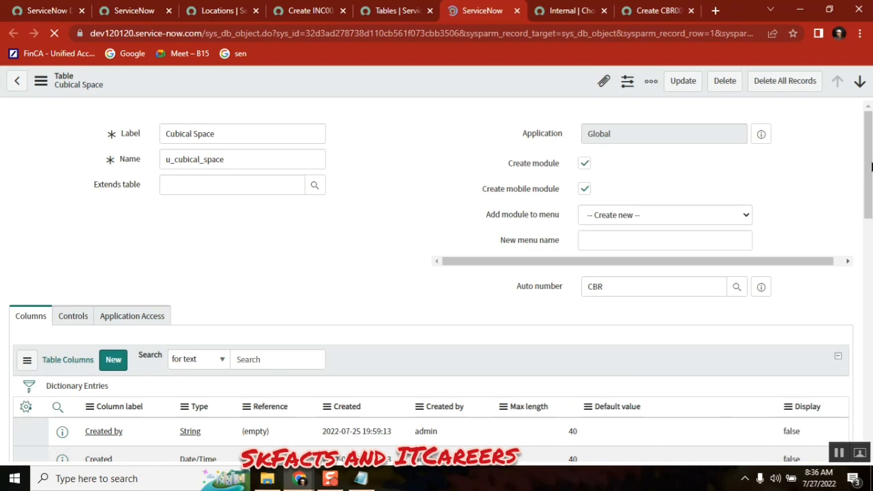
{"action": "scroll", "coordinate": [870, 151], "scroll_direction": "down", "scroll_amount": 5}
{"action": "scroll", "coordinate": [870, 204], "scroll_direction": "down", "scroll_amount": 2}
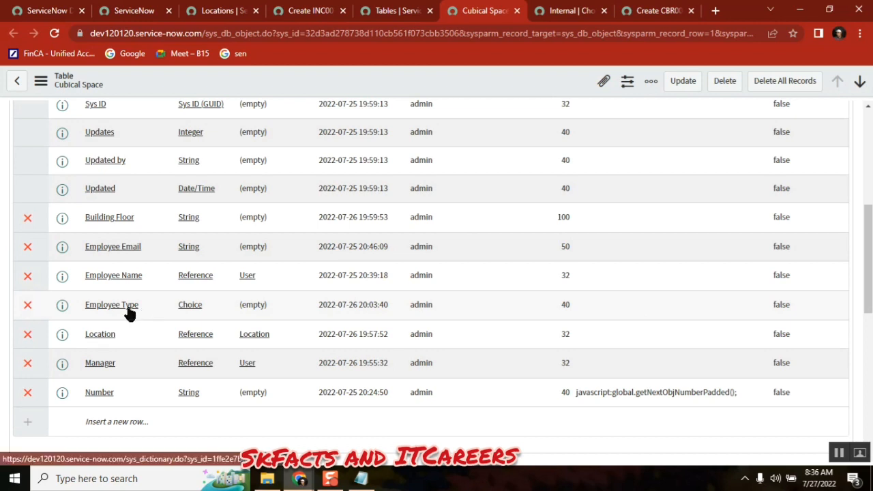
- Open the Employee Type column's dictionary entry in a new tab and view its list of choices
{"action": "middle_click", "coordinate": [130, 311]}
{"action": "left_click", "coordinate": [496, 17]}
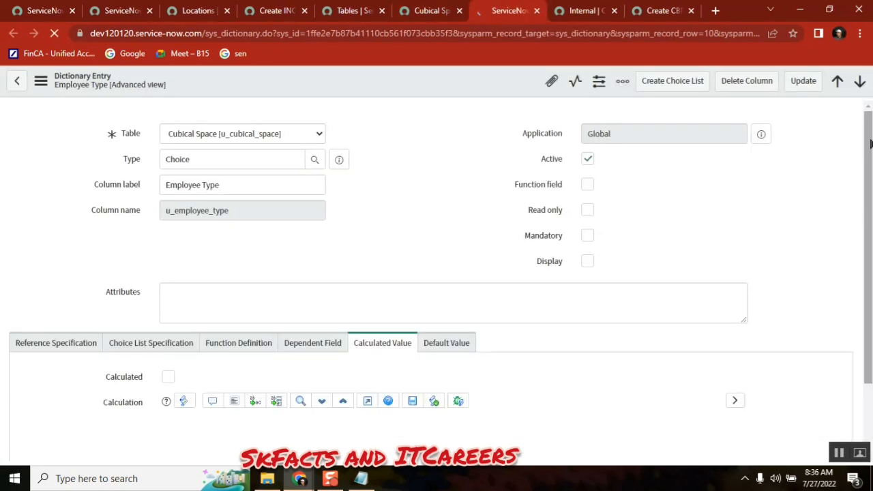
{"action": "scroll", "coordinate": [444, 318], "scroll_direction": "down", "scroll_amount": 4}
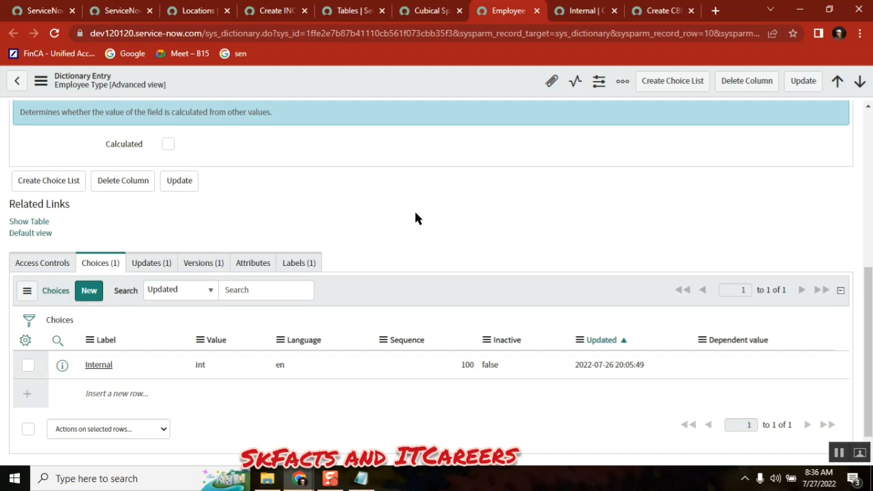
- Return to the Internal choice record and change its label to External and its value to ext
{"action": "left_click", "coordinate": [569, 15]}
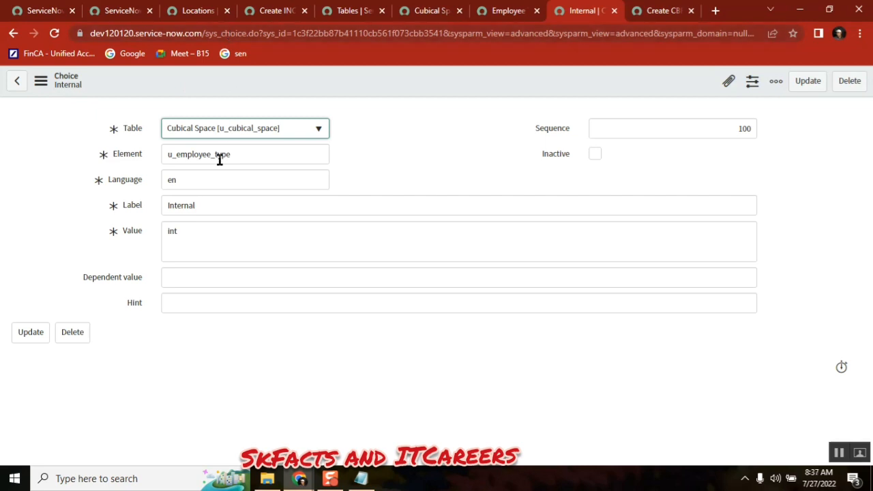
{"action": "left_click", "coordinate": [169, 205]}
{"action": "key", "text": "Delete"}
{"action": "key", "text": "Delete"}
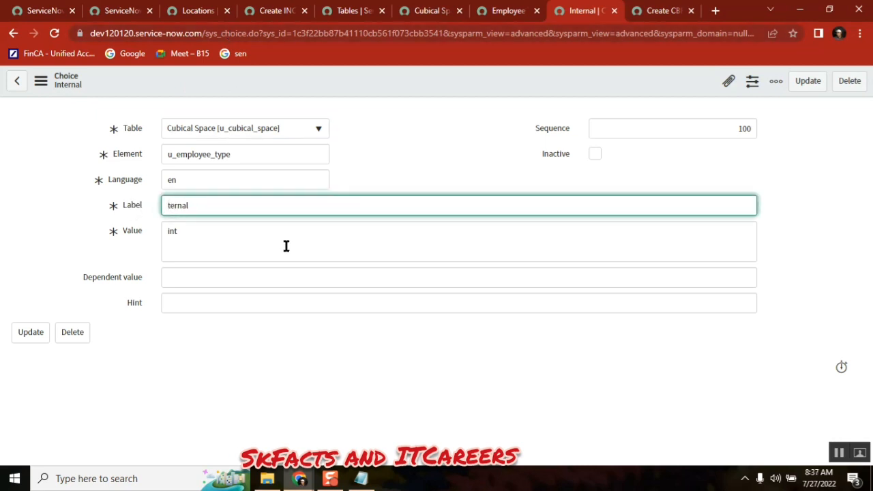
{"action": "type", "text": "Ex"}
{"action": "left_click", "coordinate": [237, 234]}
{"action": "type", "text": "ex"}
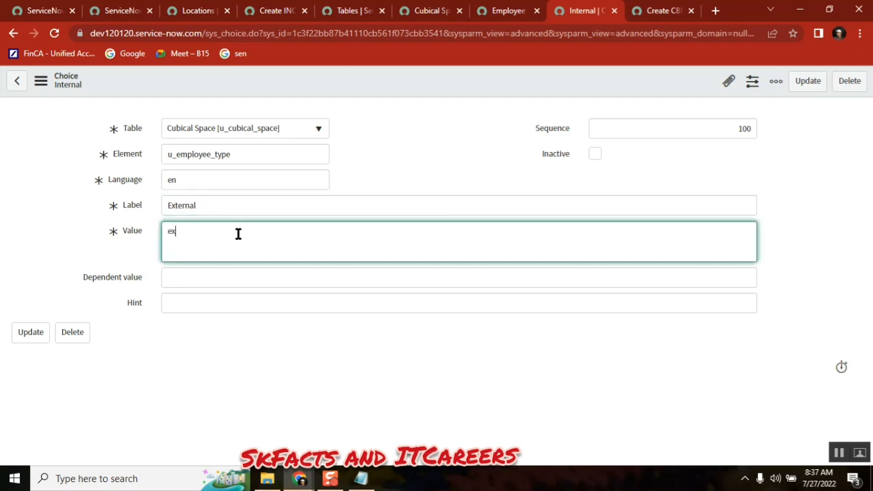
{"action": "type", "text": "t"}
- Set the sequence to 200 and save the External choice as a separate record with Insert and Stay
{"action": "left_click", "coordinate": [395, 76]}
{"action": "right_click", "coordinate": [396, 76]}
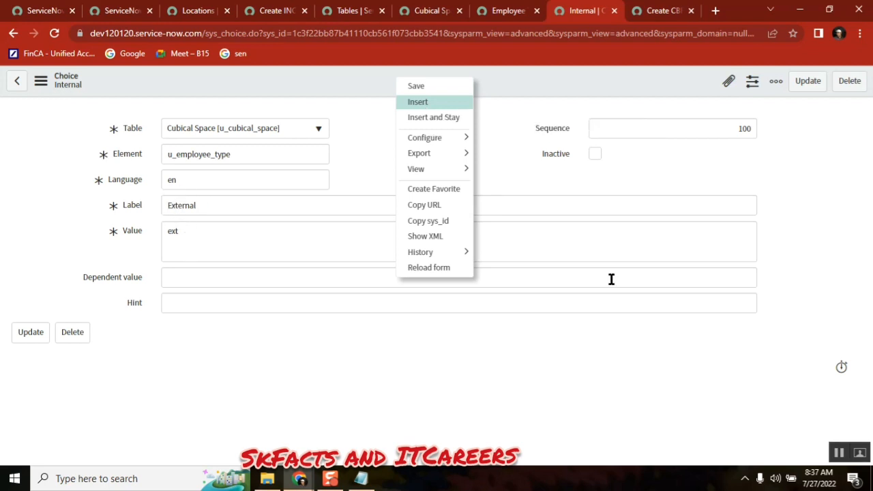
{"action": "left_click", "coordinate": [741, 130]}
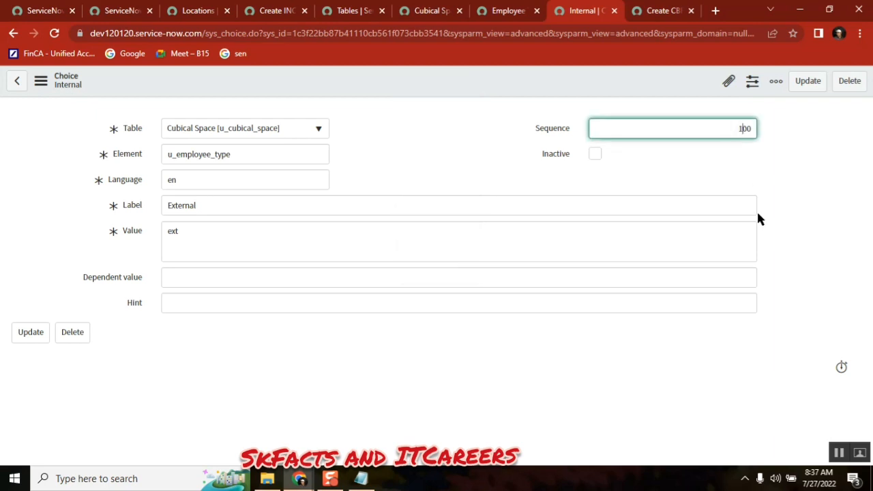
{"action": "type", "text": "2"}
{"action": "right_click", "coordinate": [471, 80]}
{"action": "left_click", "coordinate": [503, 116]}
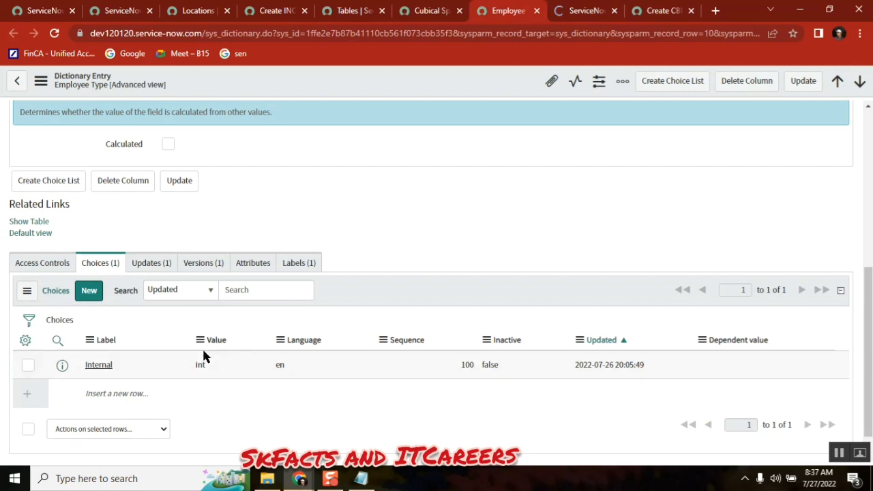
- Refresh the Employee Type choices list, reload the new Cubical Space form and inspect the Employee Type options
{"action": "left_click", "coordinate": [68, 325]}
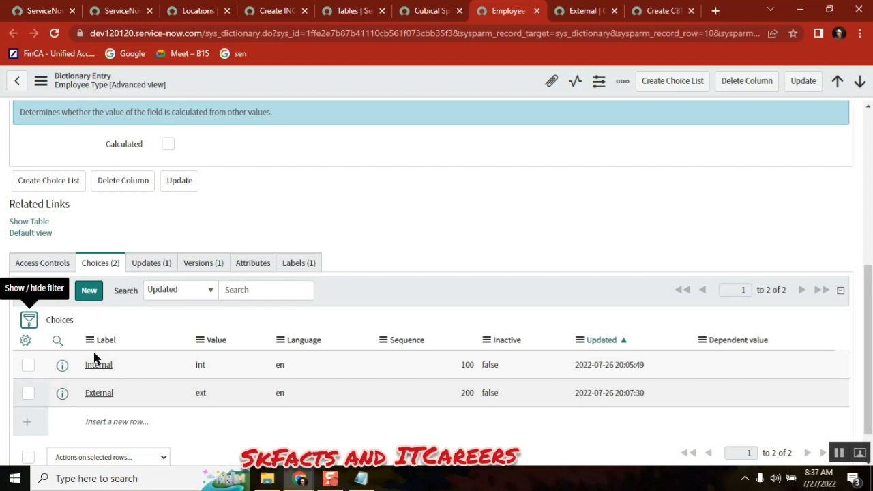
{"action": "left_click", "coordinate": [665, 10]}
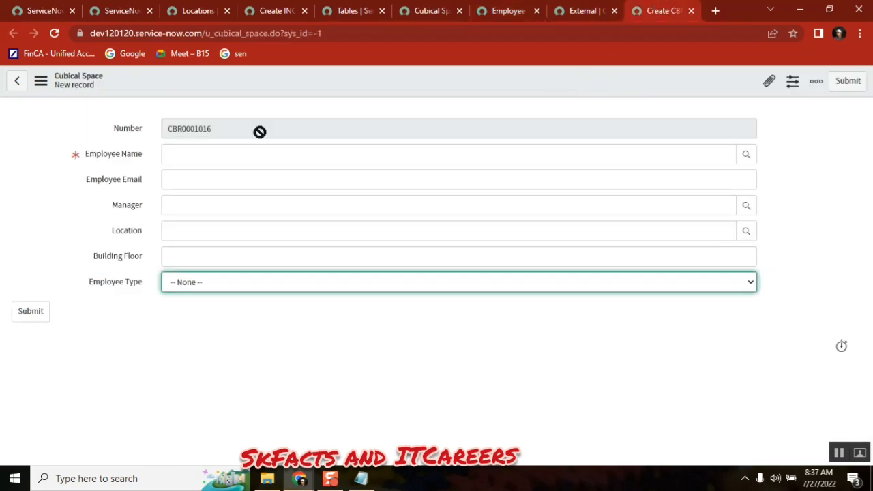
{"action": "left_click", "coordinate": [54, 33]}
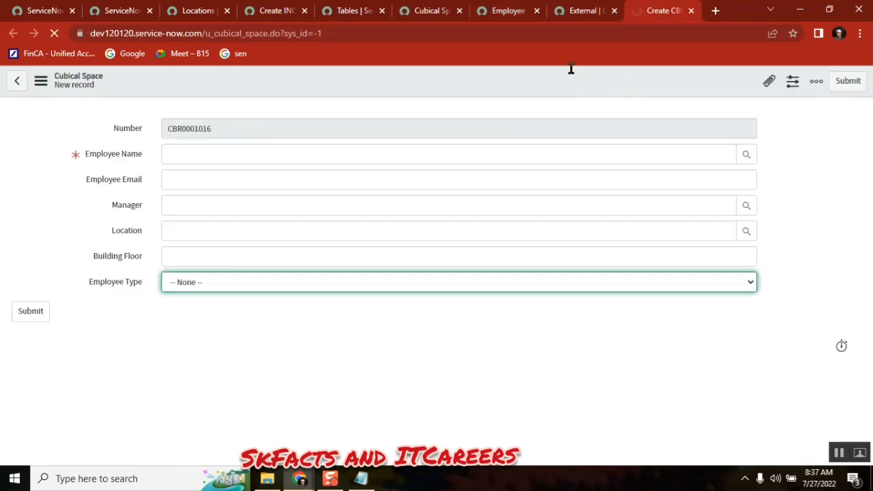
{"action": "left_click", "coordinate": [360, 283]}
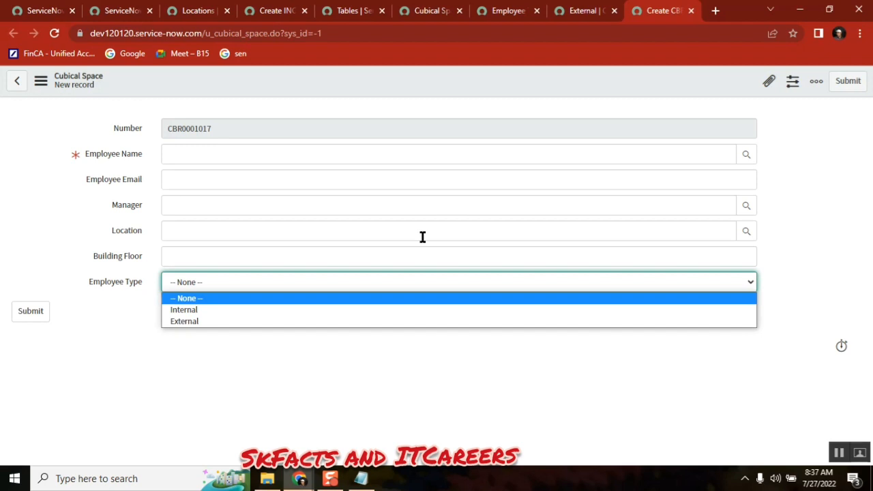
- Switch to the Notepad notes and highlight the meeting options listed on the Reason line
{"action": "left_click", "coordinate": [374, 484]}
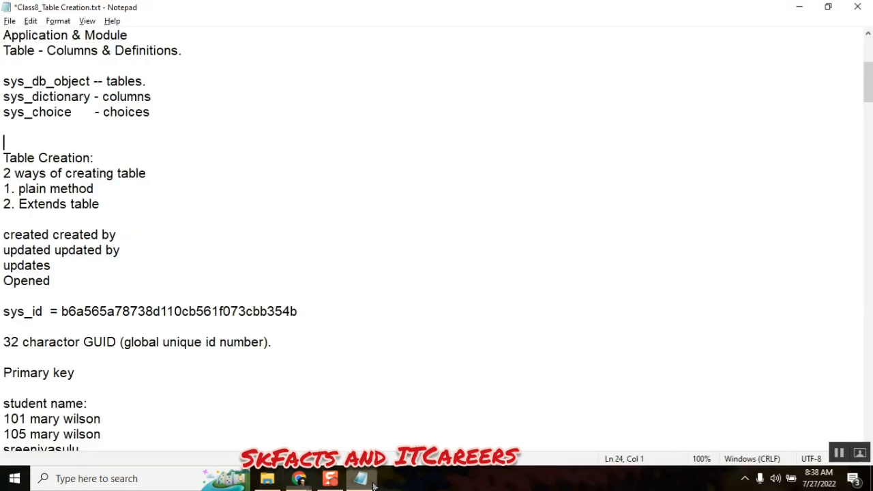
{"action": "left_click_drag", "start_coordinate": [869, 78], "coordinate": [857, 45]}
{"action": "left_click_drag", "start_coordinate": [305, 136], "coordinate": [58, 127]}
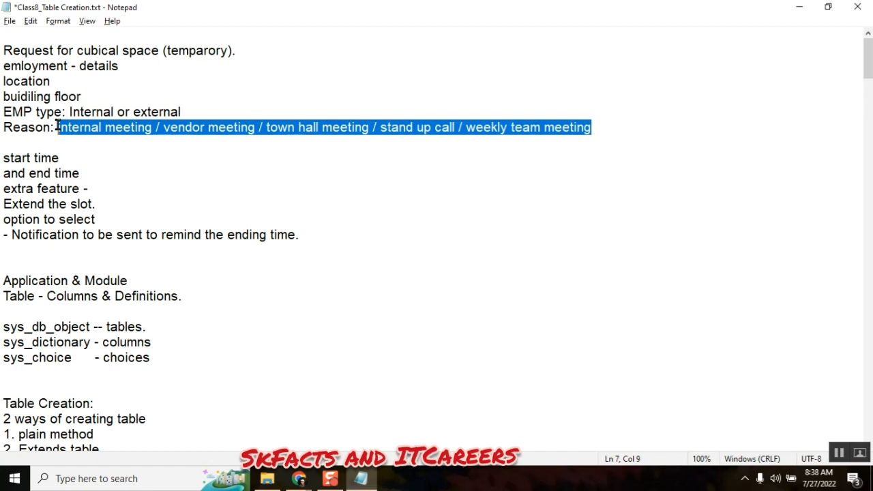
- Switch back to ServiceNow and set the Internal choice's sequence to 0 in the Employee Type dictionary entry's choices list
{"action": "key", "text": "alt+Tab"}
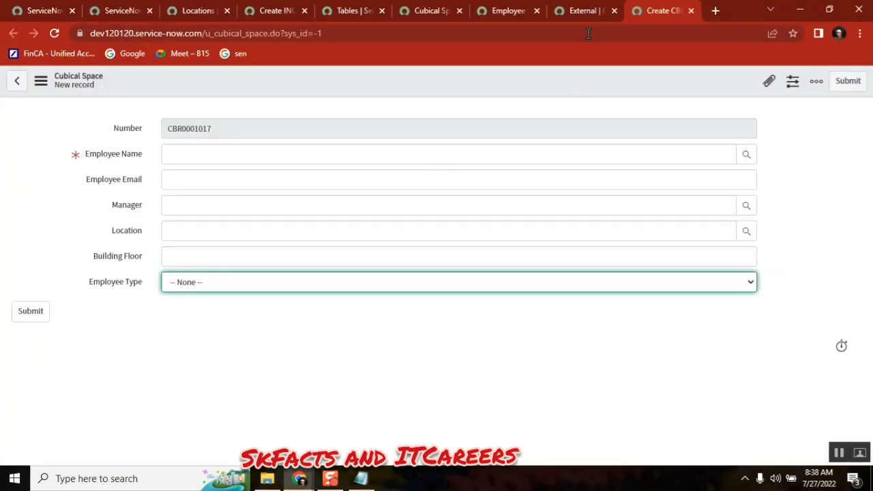
{"action": "left_click", "coordinate": [578, 12]}
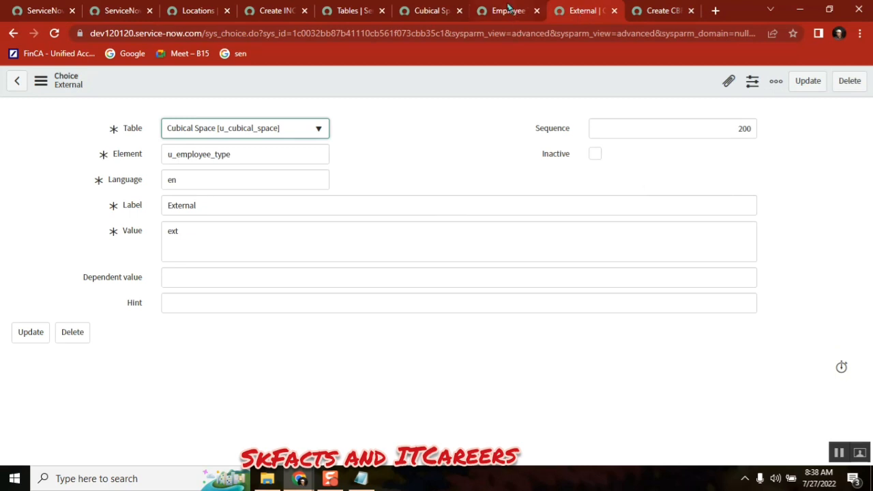
{"action": "left_click", "coordinate": [508, 9]}
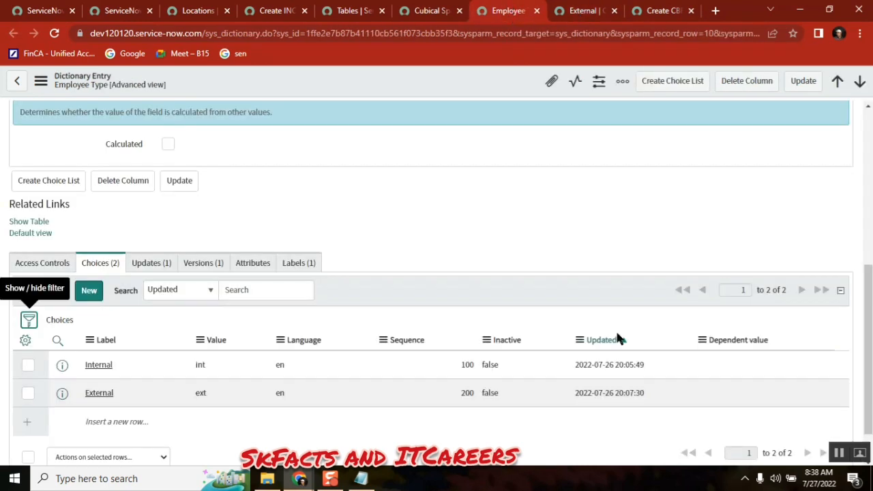
{"action": "double_click", "coordinate": [458, 362]}
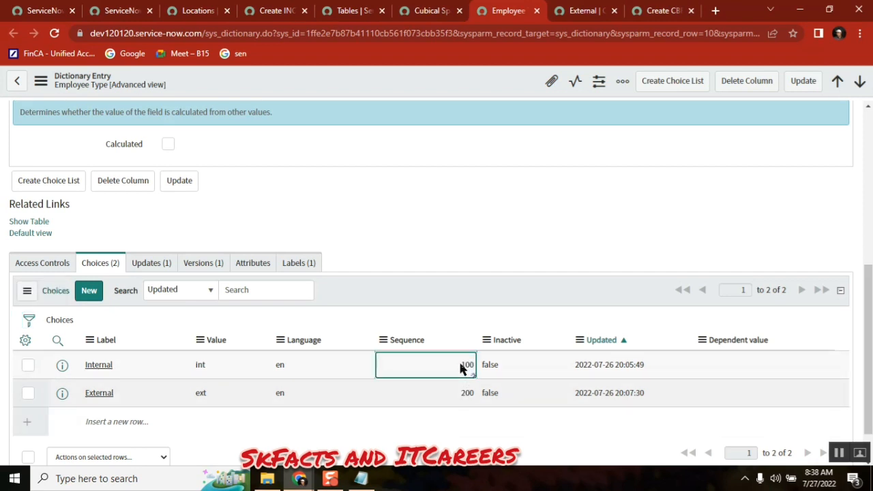
{"action": "left_click", "coordinate": [460, 367]}
{"action": "type", "text": "0"}
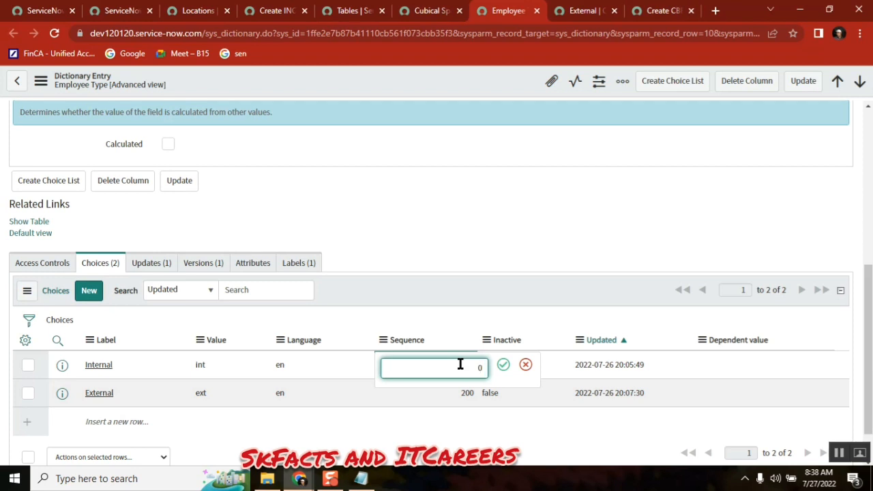
{"action": "left_click", "coordinate": [502, 368]}
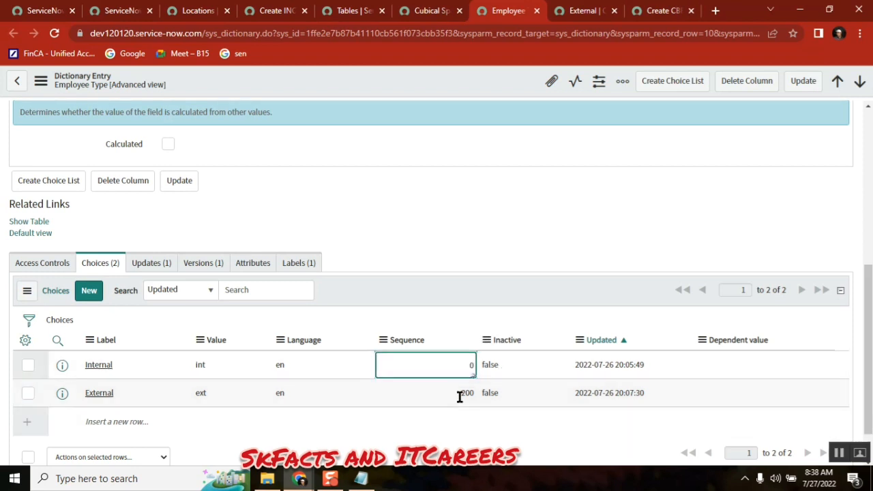
- Set the External choice's sequence to 0 in the Employee Type choices list
{"action": "left_click", "coordinate": [421, 396]}
{"action": "left_click", "coordinate": [420, 394]}
{"action": "type", "text": "0"}
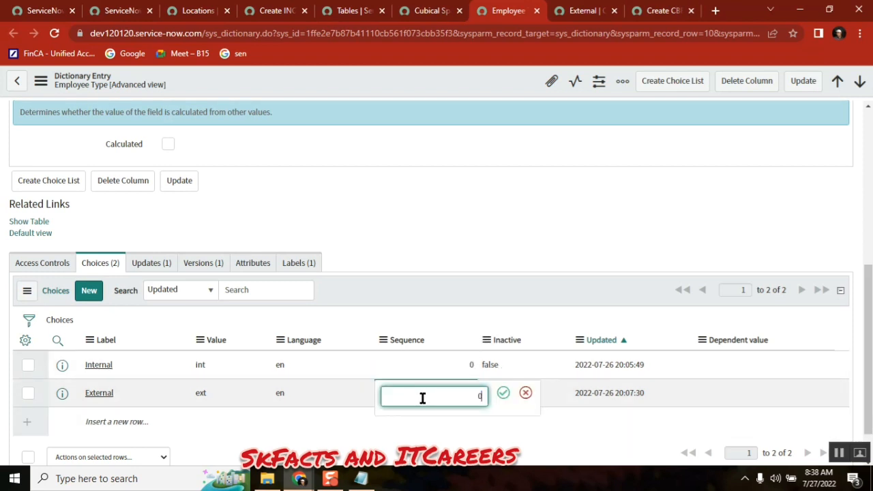
{"action": "left_click", "coordinate": [502, 393]}
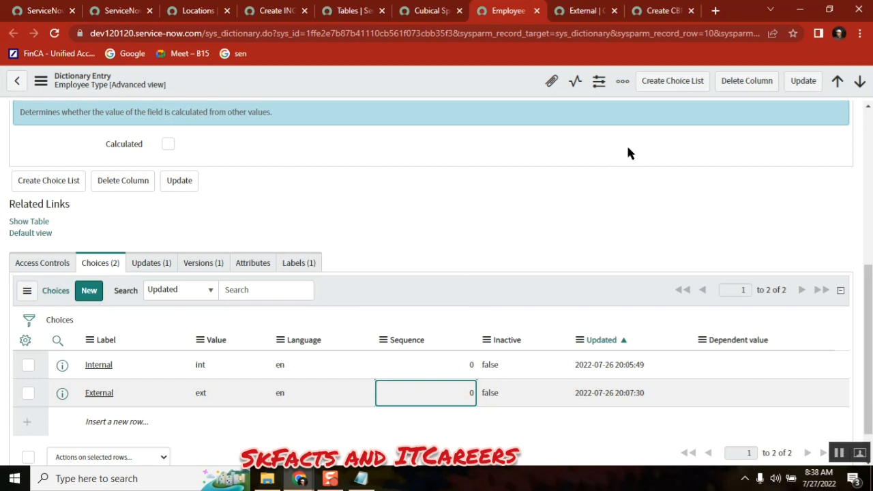
- Reload the new Cubical Space form and compare the order of its Employee Type options with the choices list
{"action": "left_click", "coordinate": [656, 11]}
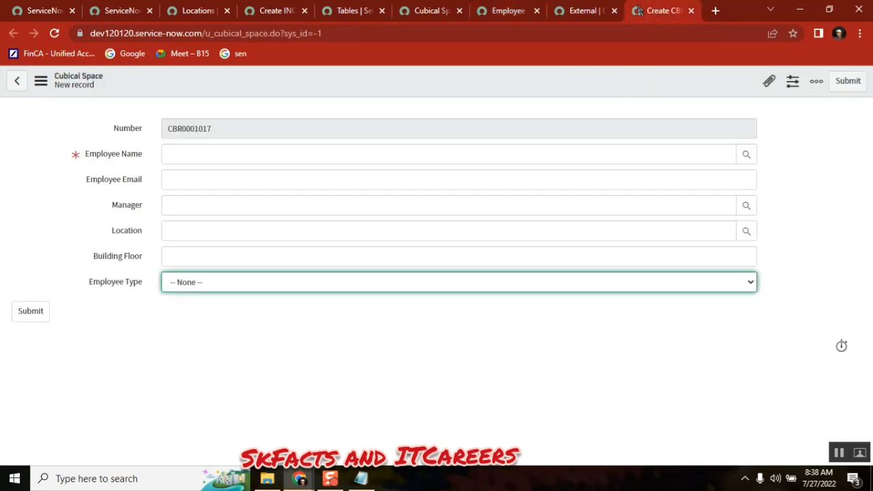
{"action": "left_click", "coordinate": [54, 33]}
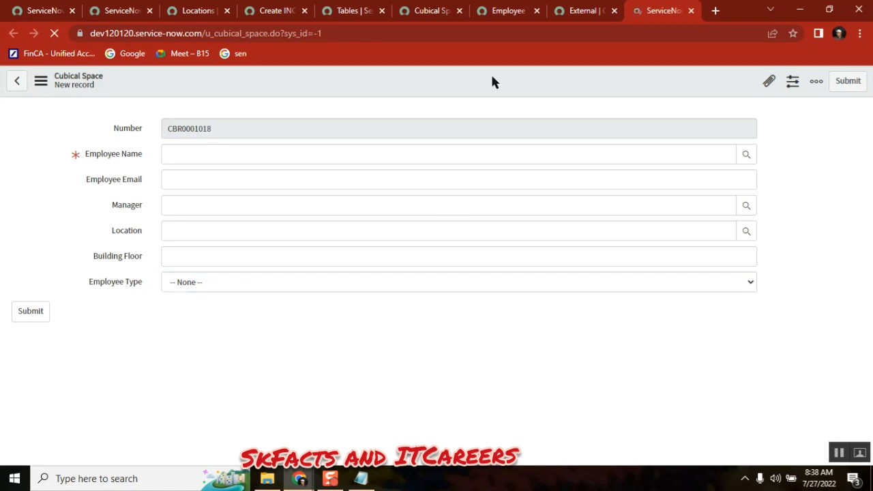
{"action": "left_click", "coordinate": [313, 285]}
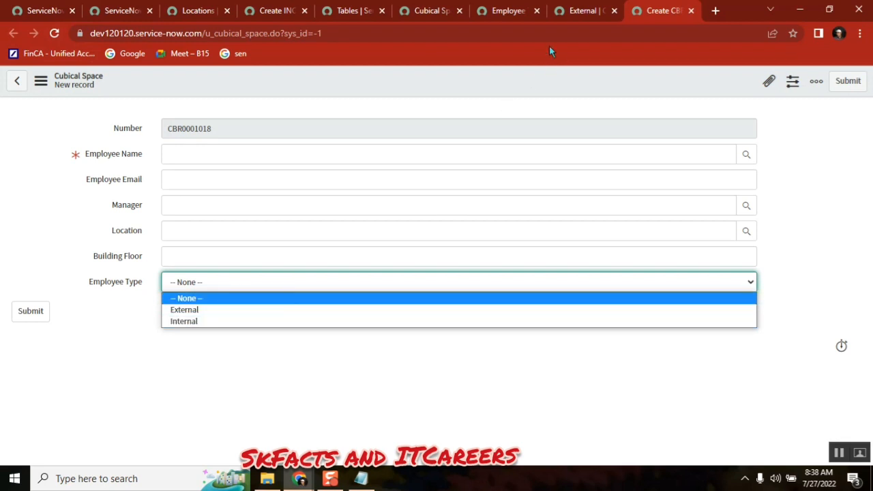
{"action": "left_click", "coordinate": [486, 14]}
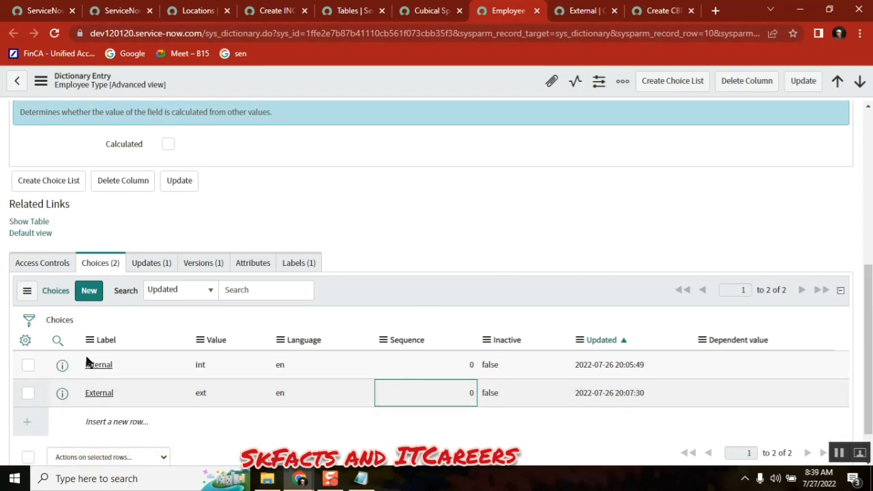
{"action": "left_click", "coordinate": [659, 10]}
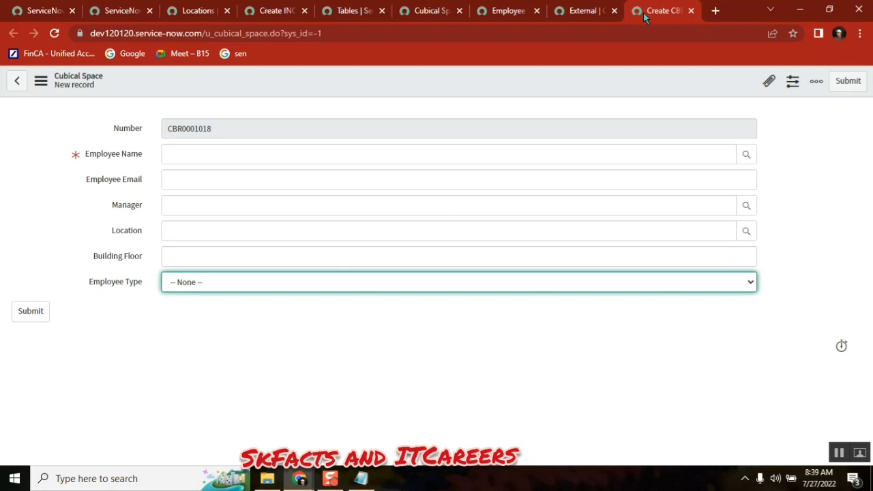
{"action": "left_click", "coordinate": [317, 282]}
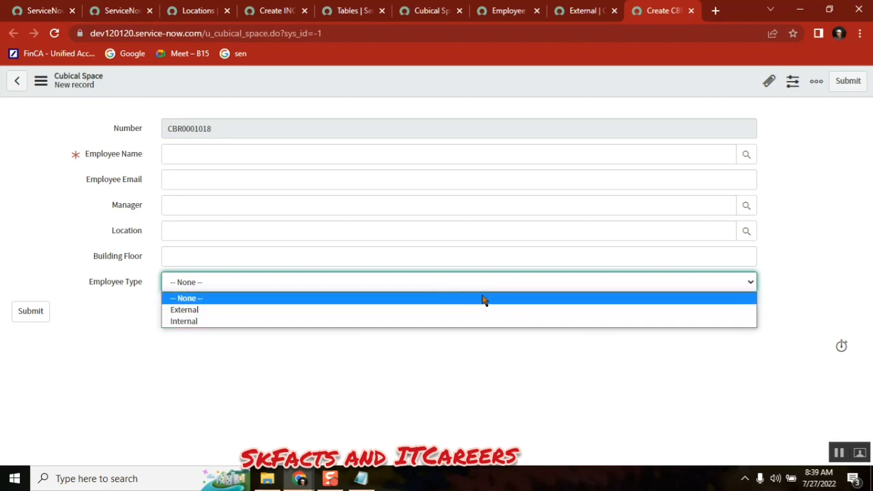
- Return to the Employee Type choices list and set the Internal choice's sequence to 100
{"action": "left_click", "coordinate": [505, 10]}
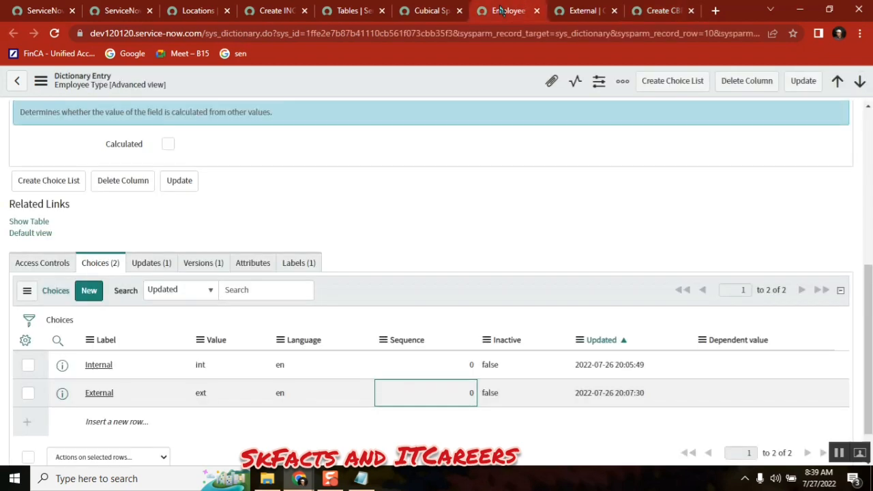
{"action": "left_click", "coordinate": [461, 365]}
{"action": "double_click", "coordinate": [462, 368]}
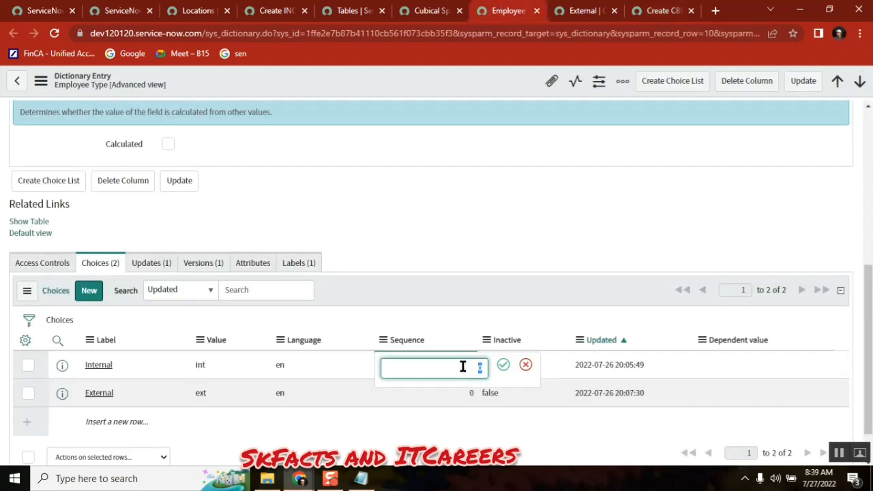
{"action": "type", "text": "100"}
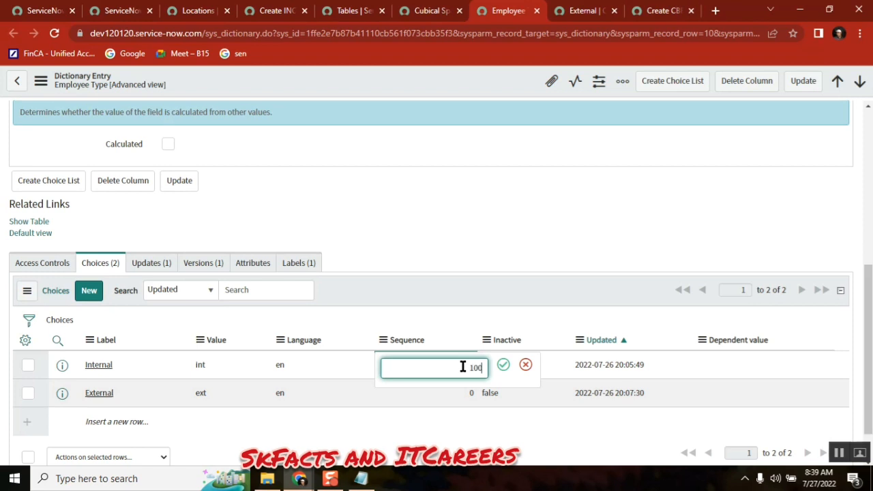
{"action": "left_click", "coordinate": [503, 364]}
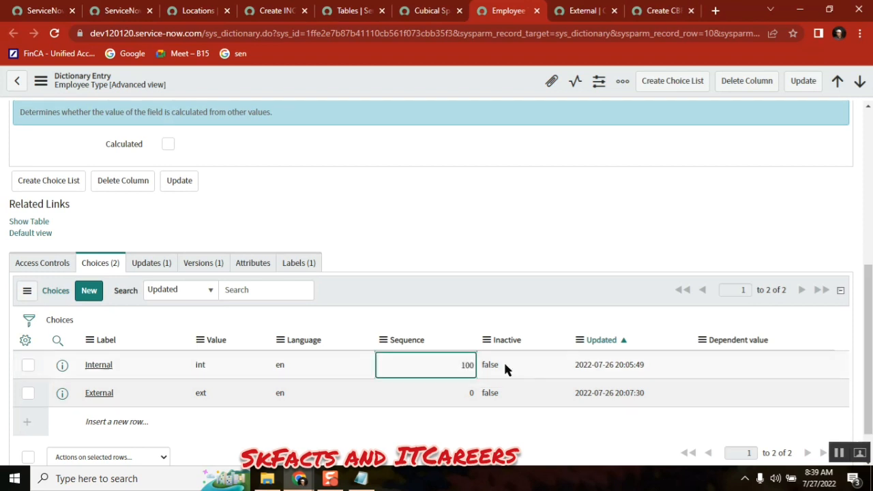
- Set the External choice's sequence to 200 in the Employee Type choices list
{"action": "left_click", "coordinate": [458, 394]}
{"action": "double_click", "coordinate": [458, 394]}
{"action": "type", "text": "20"}
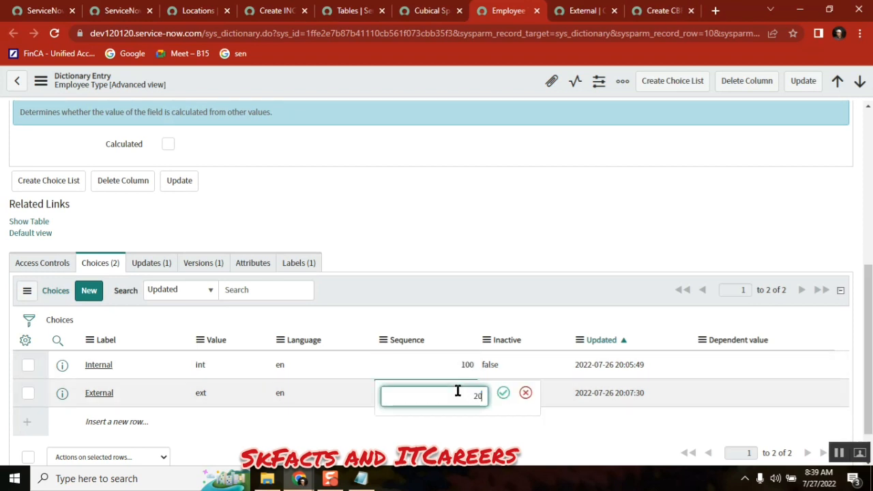
{"action": "type", "text": "0"}
{"action": "left_click", "coordinate": [503, 393]}
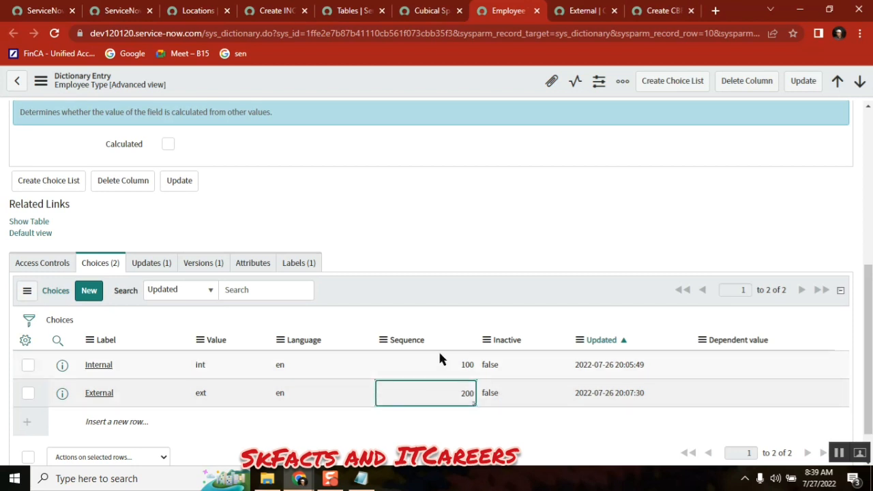
- Review both choices' sequence values, reload the new Cubical Space form and check the order of the Employee Type options
{"action": "left_click", "coordinate": [448, 364]}
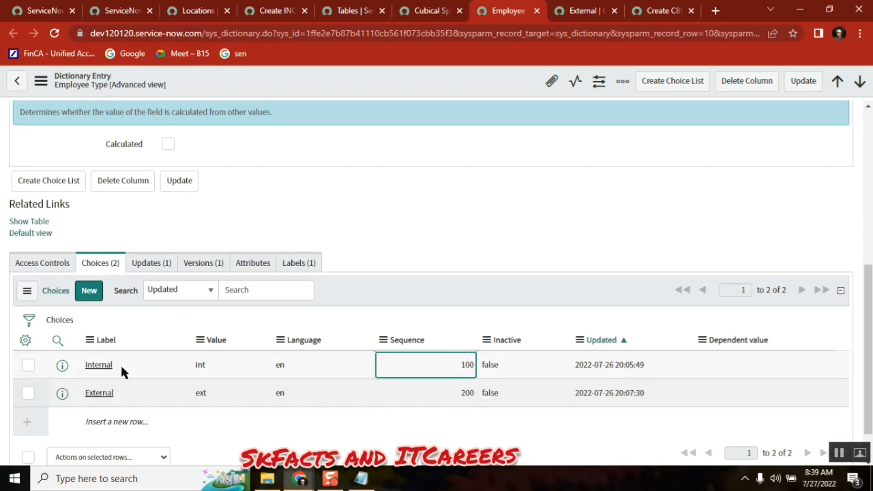
{"action": "left_click", "coordinate": [457, 395]}
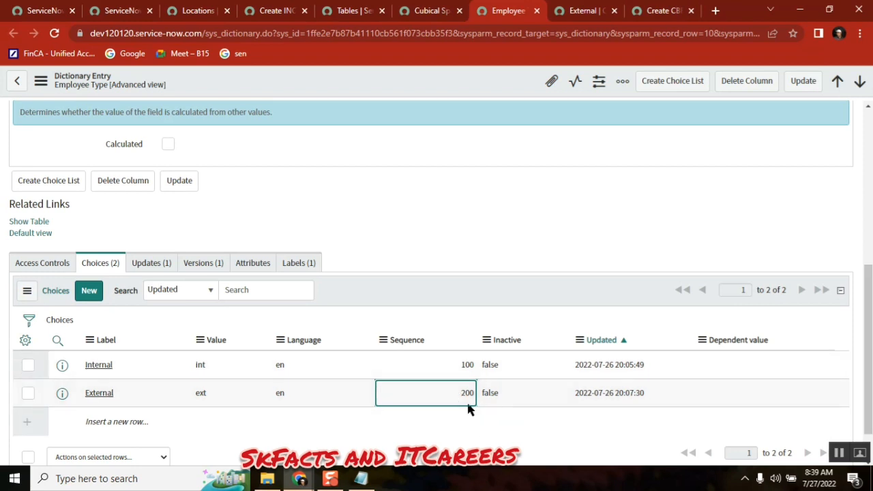
{"action": "left_click", "coordinate": [659, 11]}
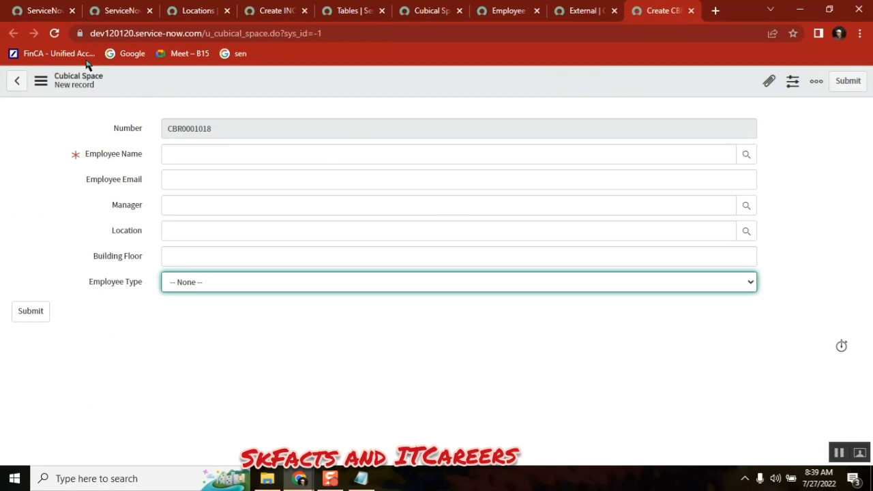
{"action": "left_click", "coordinate": [54, 32]}
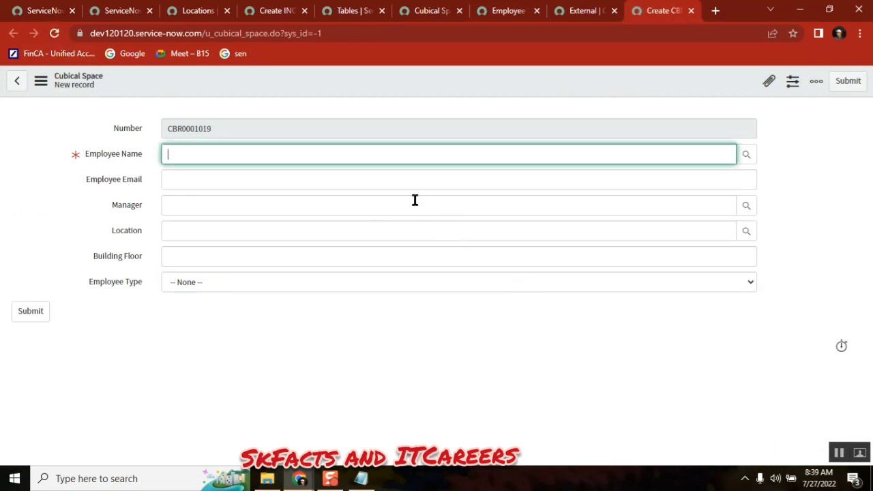
{"action": "left_click", "coordinate": [339, 285]}
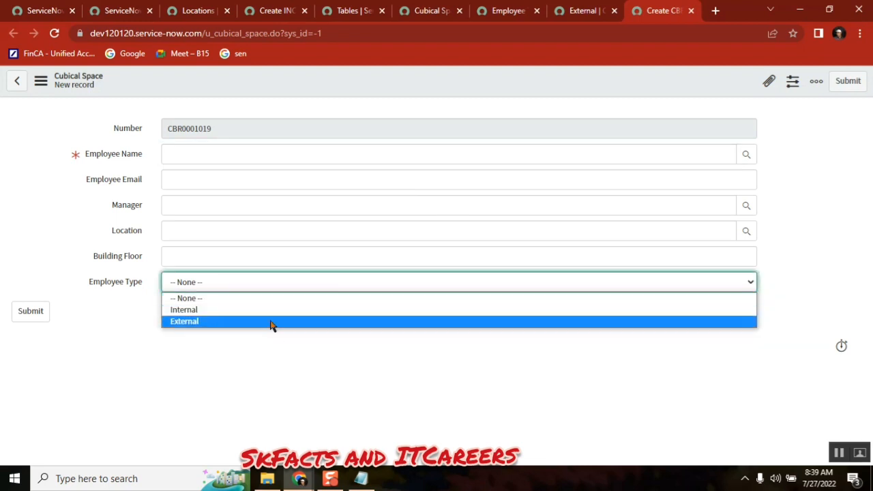
- Review the Employee Type dictionary entry's column label and choices, the External choice record, and the Employee Type options on the Cubical Space form
{"action": "left_click", "coordinate": [508, 10]}
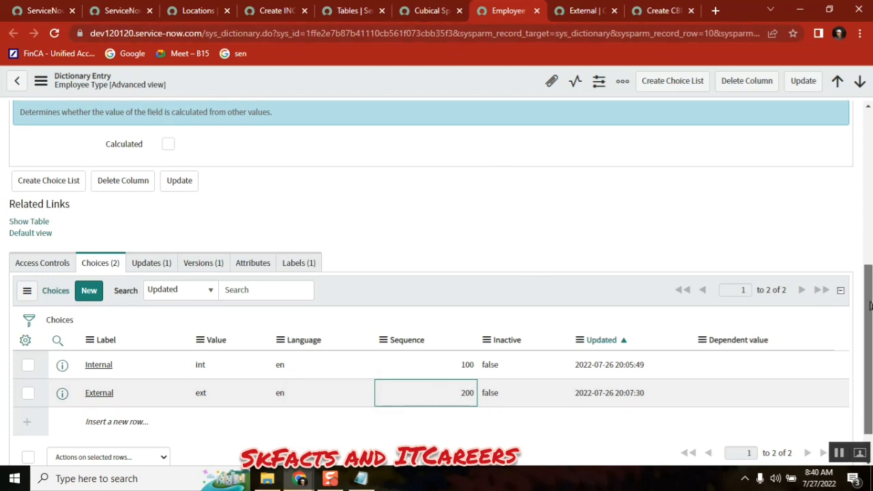
{"action": "left_click_drag", "start_coordinate": [869, 305], "coordinate": [870, 133]}
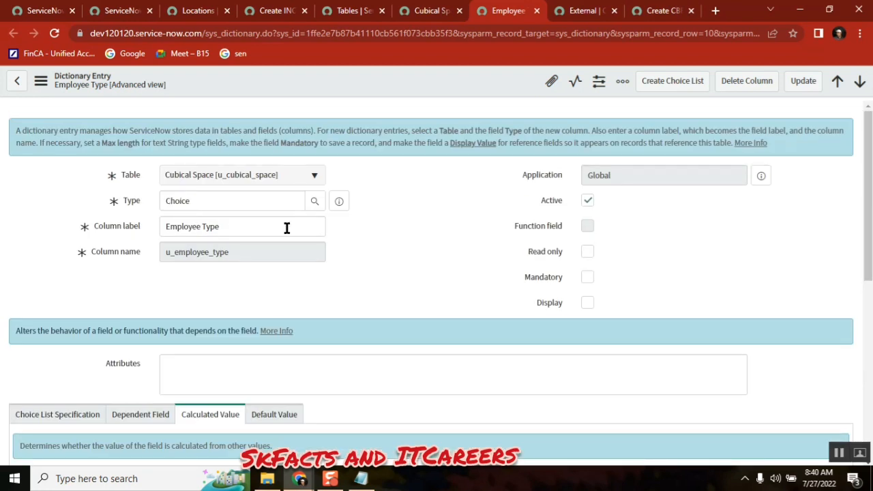
{"action": "double_click", "coordinate": [185, 226]}
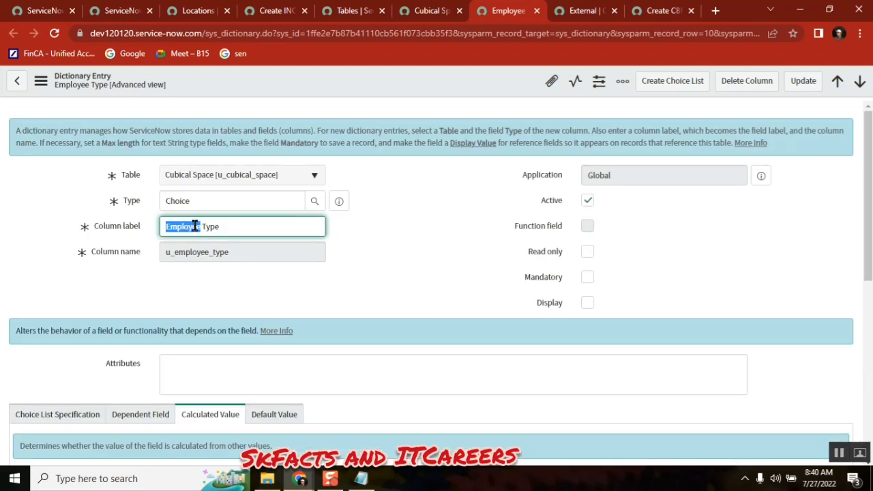
{"action": "left_click_drag", "start_coordinate": [869, 152], "coordinate": [868, 355]}
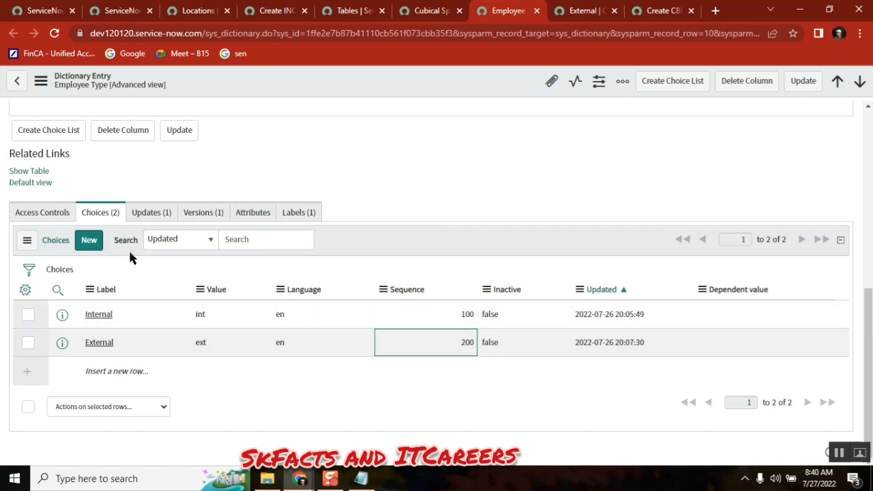
{"action": "left_click", "coordinate": [578, 12]}
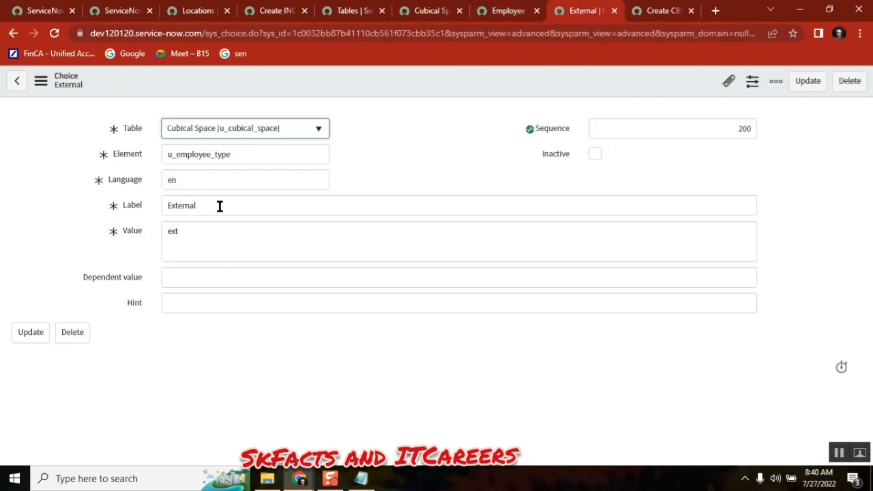
{"action": "left_click", "coordinate": [652, 15]}
{"action": "left_click", "coordinate": [370, 282]}
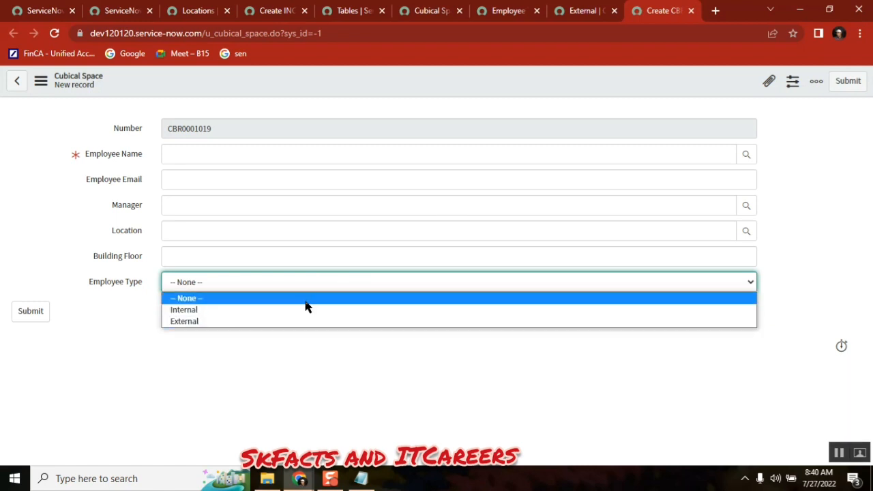
- Highlight the Reason field name in the Notepad notes and return to the Employee Type dictionary entry in ServiceNow
{"action": "left_click", "coordinate": [359, 479]}
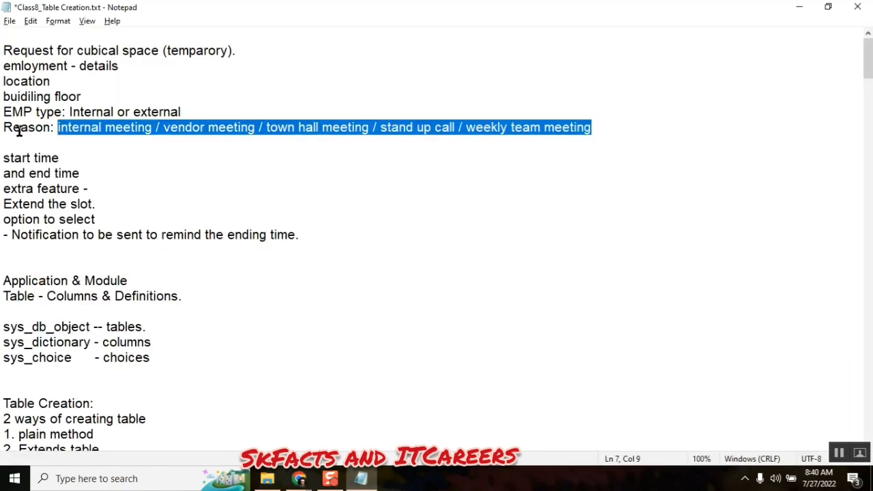
{"action": "double_click", "coordinate": [13, 128]}
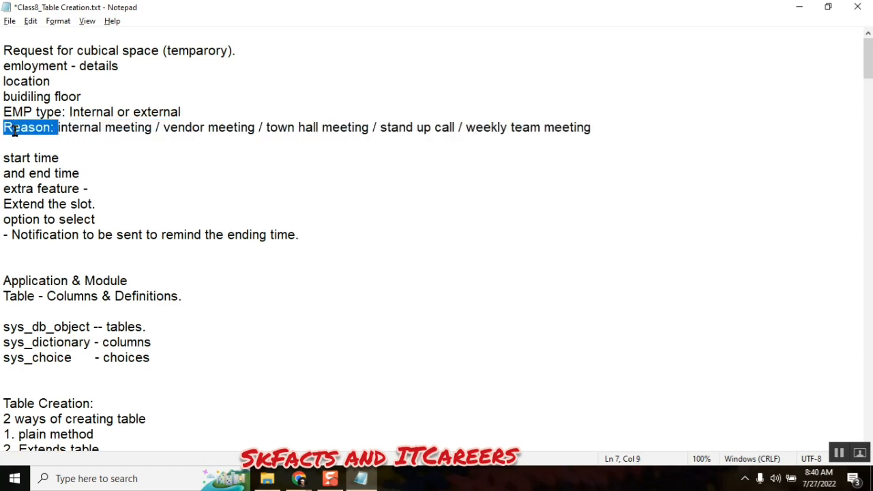
{"action": "key", "text": "alt+Tab"}
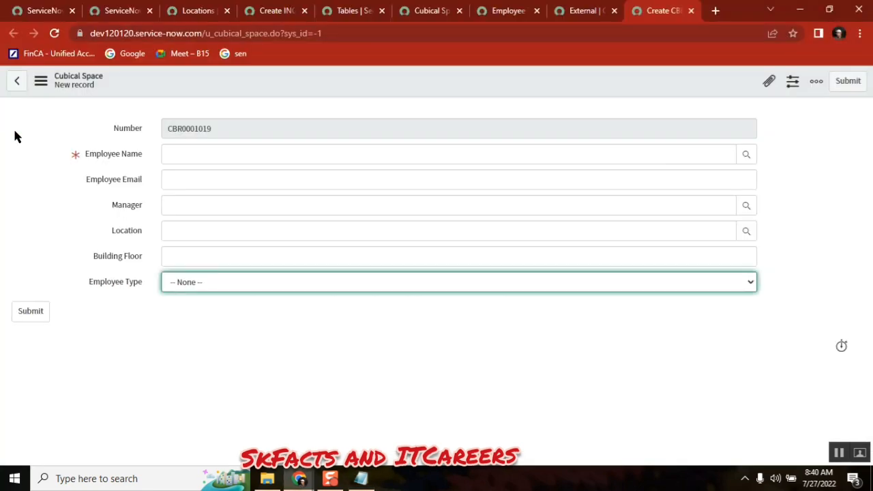
{"action": "left_click", "coordinate": [505, 14]}
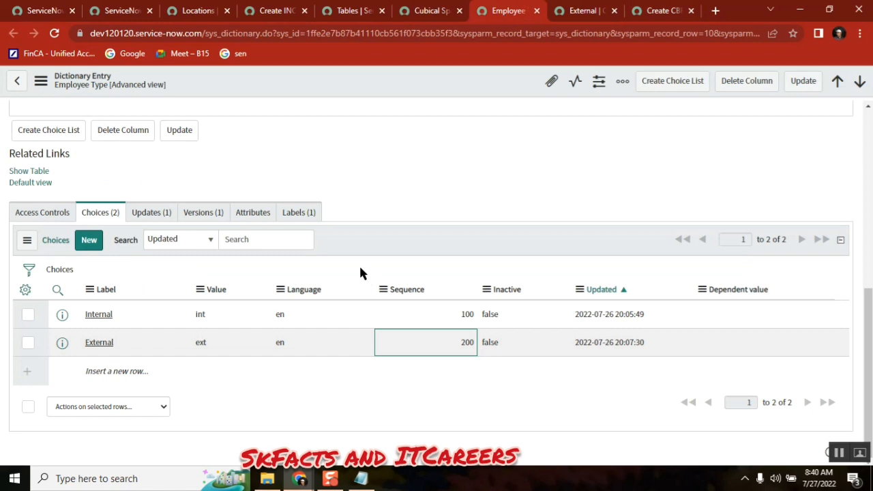
- Close the Employee Type dictionary entry and the External choice record, and return to the Cubical Space table record
{"action": "left_click", "coordinate": [537, 10]}
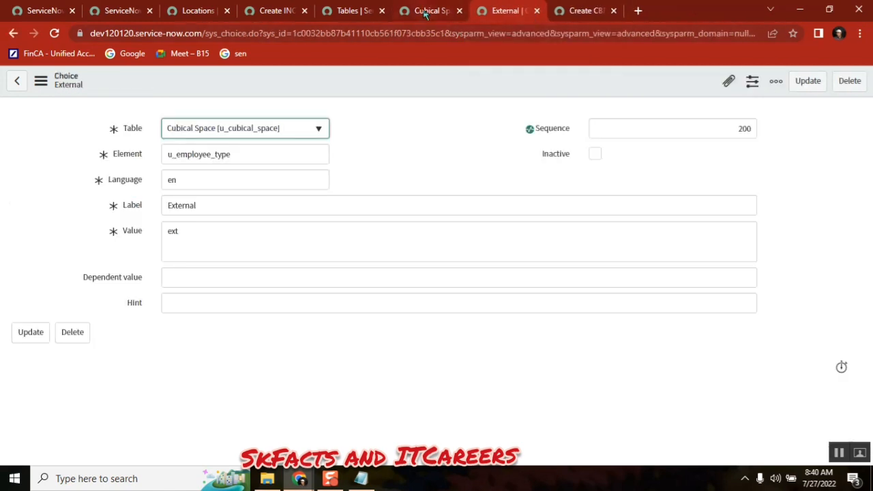
{"action": "left_click", "coordinate": [425, 11]}
{"action": "left_click", "coordinate": [536, 11]}
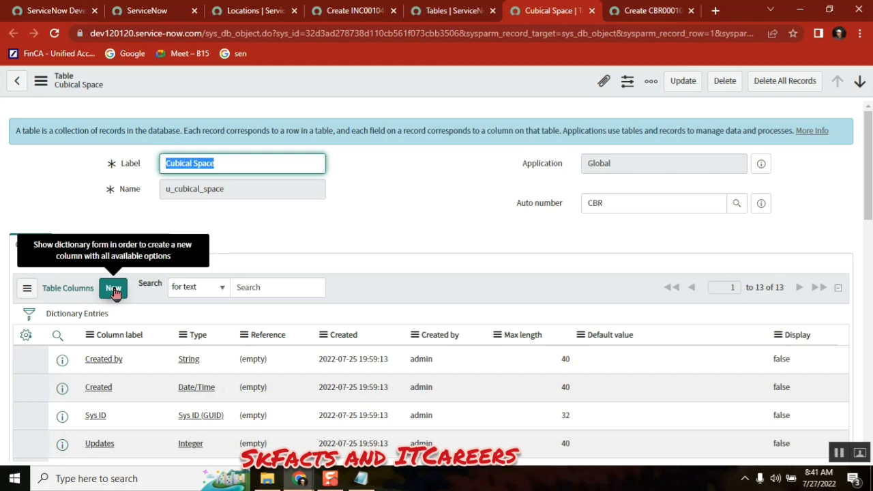
- Start a new dictionary entry on the Cubical Space table with type Choice and column label Reason
{"action": "left_click", "coordinate": [113, 289]}
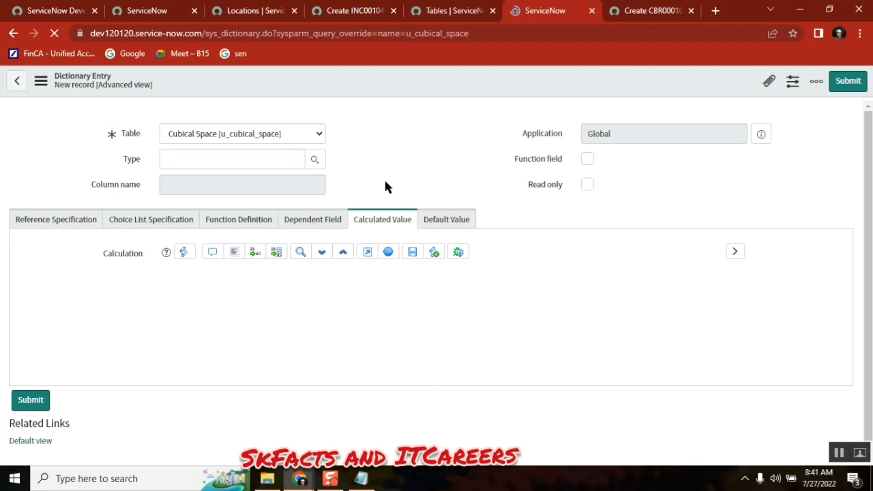
{"action": "left_click", "coordinate": [216, 200]}
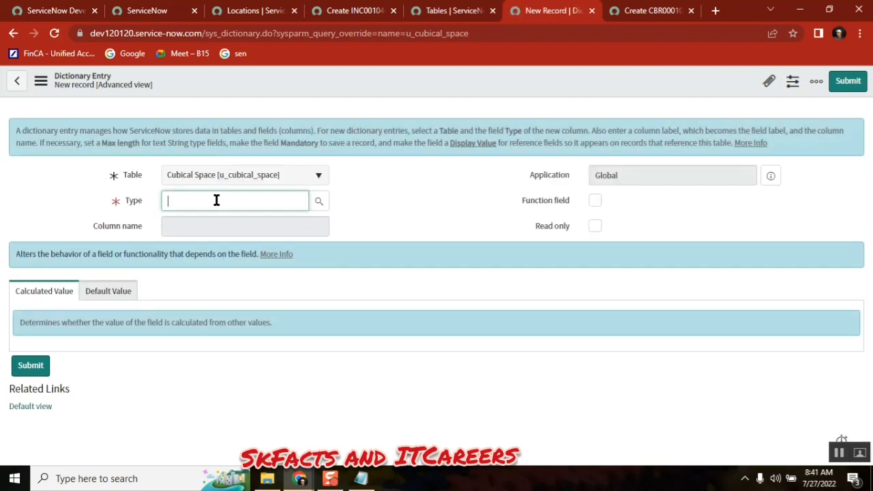
{"action": "type", "text": "choi"}
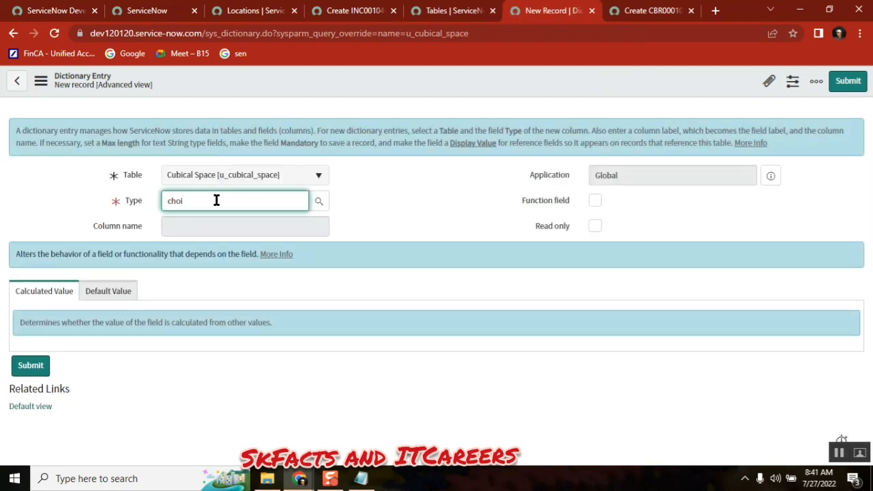
{"action": "left_click", "coordinate": [214, 217]}
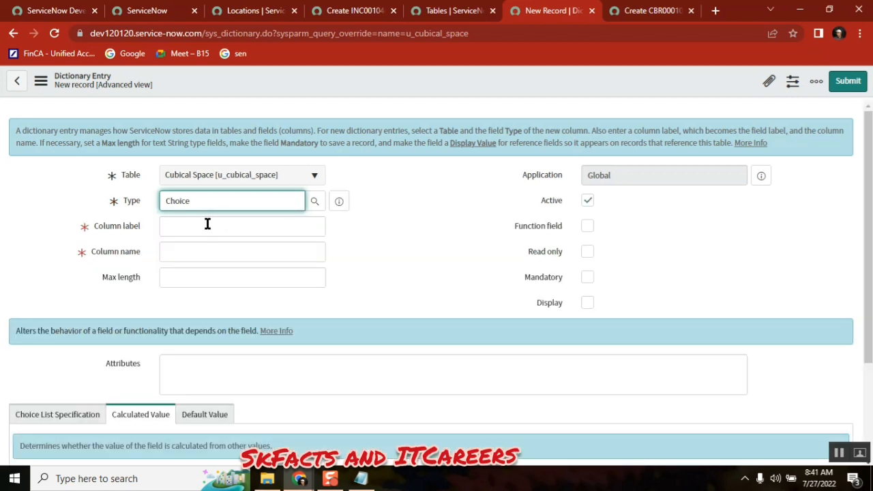
{"action": "left_click", "coordinate": [207, 225]}
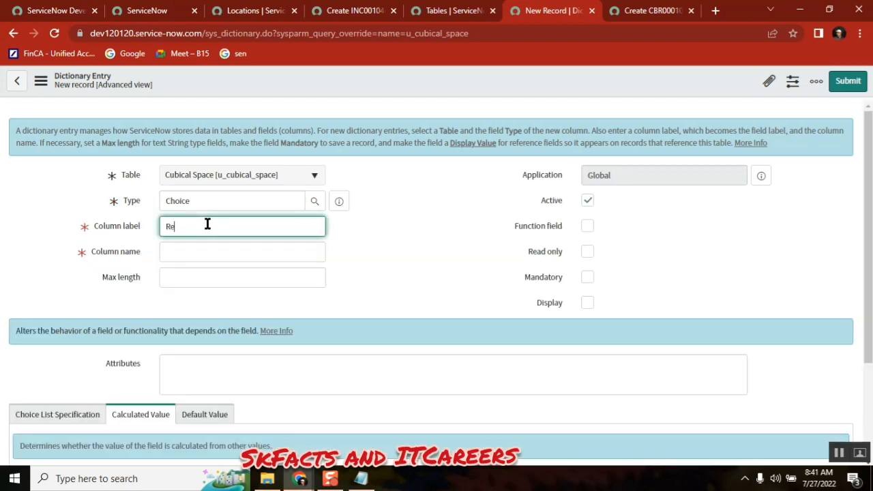
{"action": "type", "text": "ason"}
{"action": "left_click", "coordinate": [409, 83]}
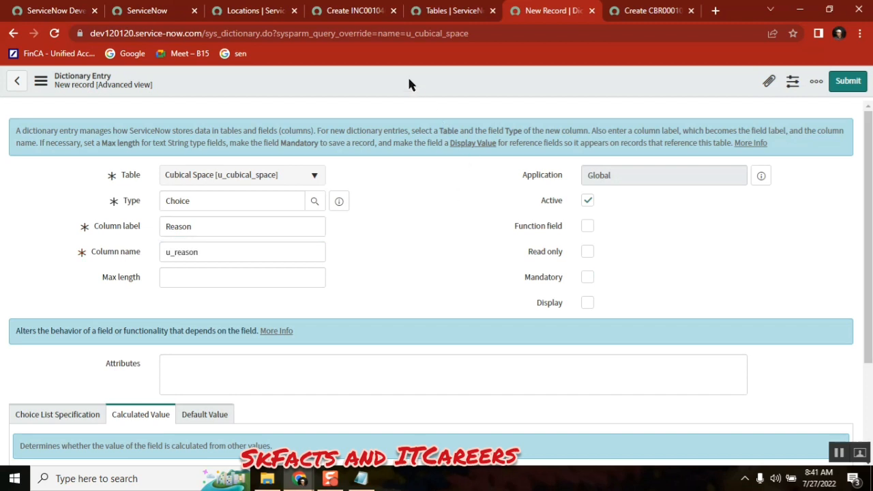
{"action": "right_click", "coordinate": [409, 83]}
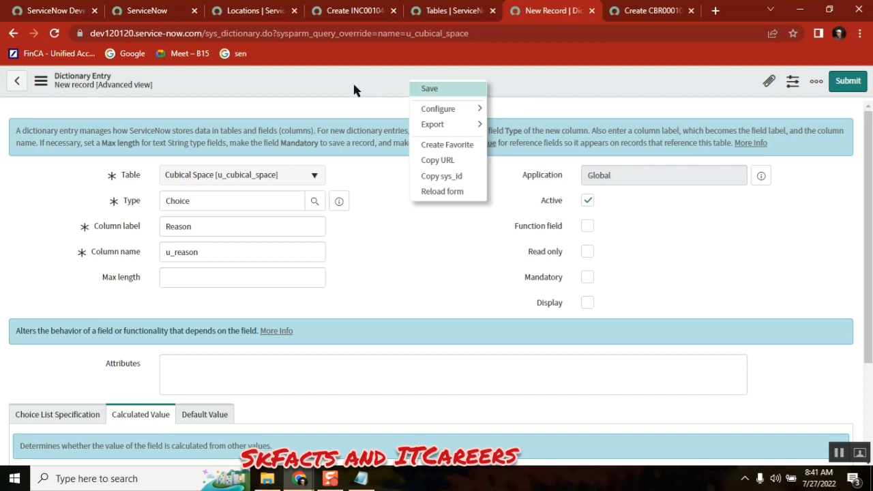
{"action": "left_click", "coordinate": [400, 240]}
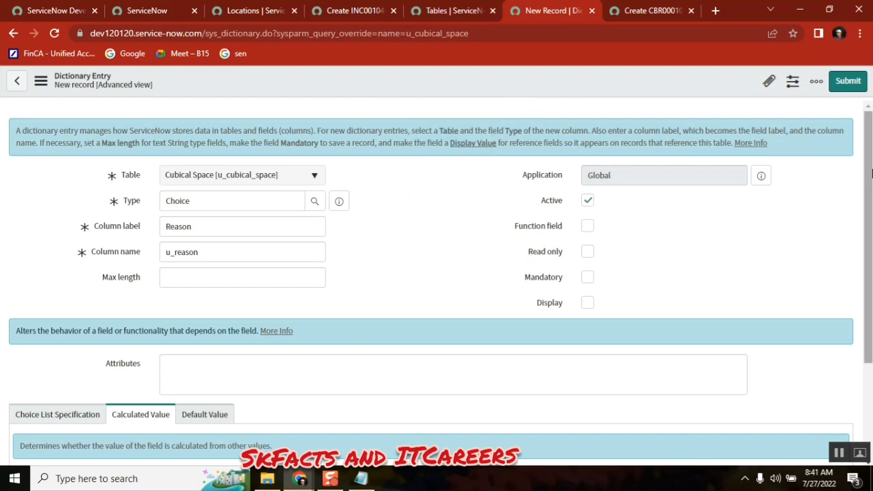
{"action": "scroll", "coordinate": [759, 261], "scroll_direction": "down", "scroll_amount": 2}
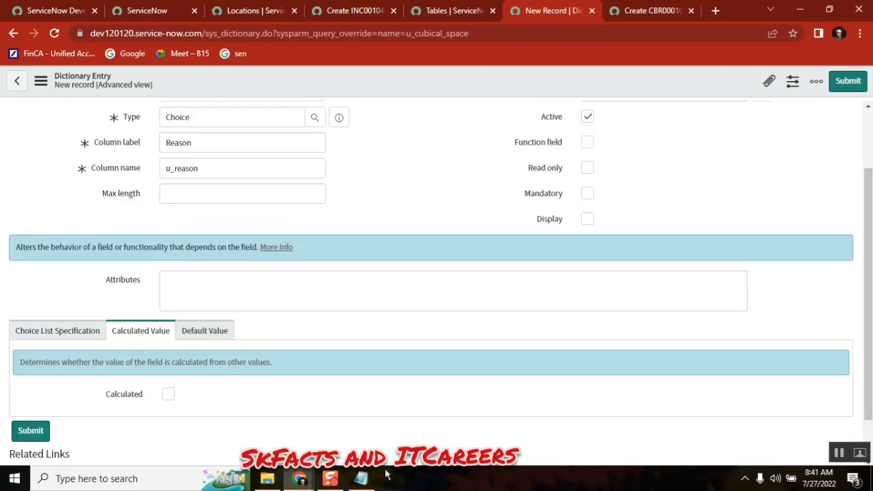
- Switch to the Notepad notes and highlight the internal option in the EMP type and Reason lines
{"action": "left_click", "coordinate": [361, 478]}
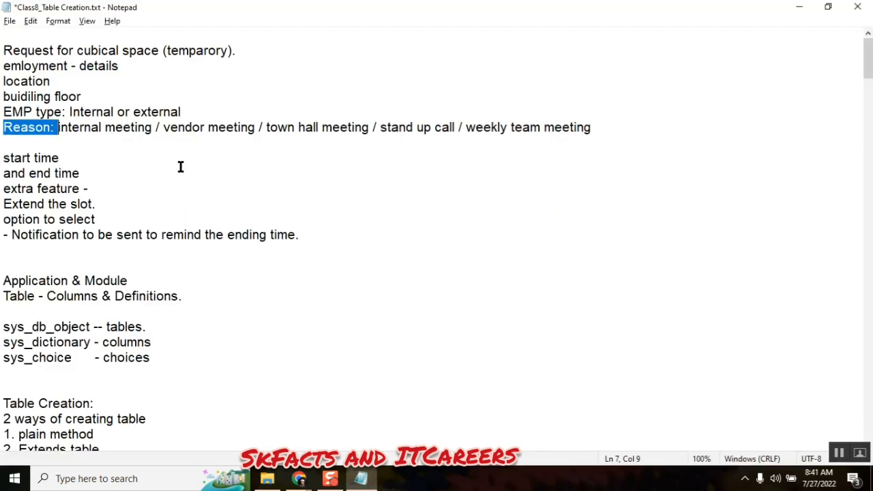
{"action": "double_click", "coordinate": [40, 128]}
{"action": "double_click", "coordinate": [16, 114]}
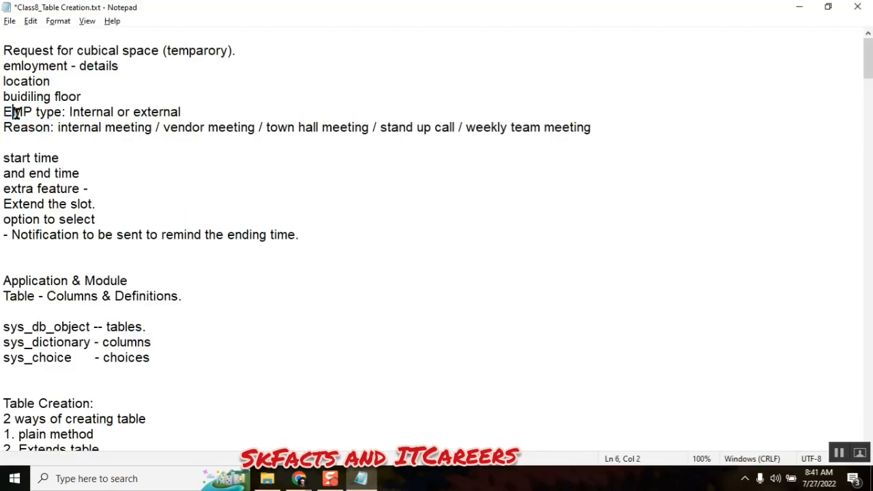
{"action": "double_click", "coordinate": [86, 113]}
{"action": "left_click", "coordinate": [70, 128]}
{"action": "double_click", "coordinate": [70, 127]}
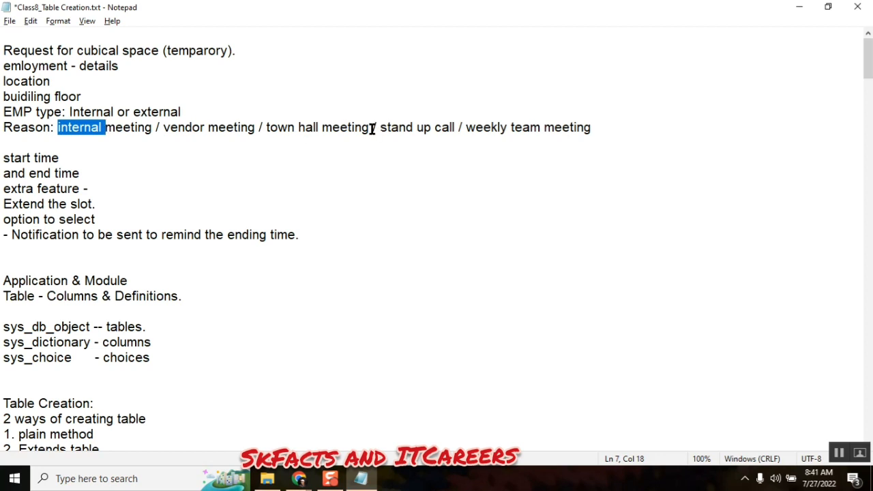
- Move "vendor meeting" to the end of the Reason list in the notes, followed by a slash separator
{"action": "left_click_drag", "start_coordinate": [255, 127], "coordinate": [155, 127]}
{"action": "key", "text": "ctrl+c"}
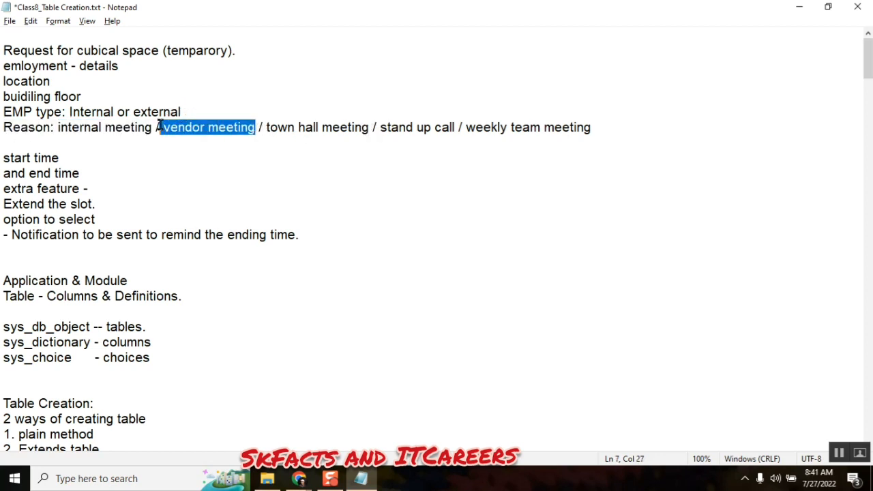
{"action": "key", "text": "Delete"}
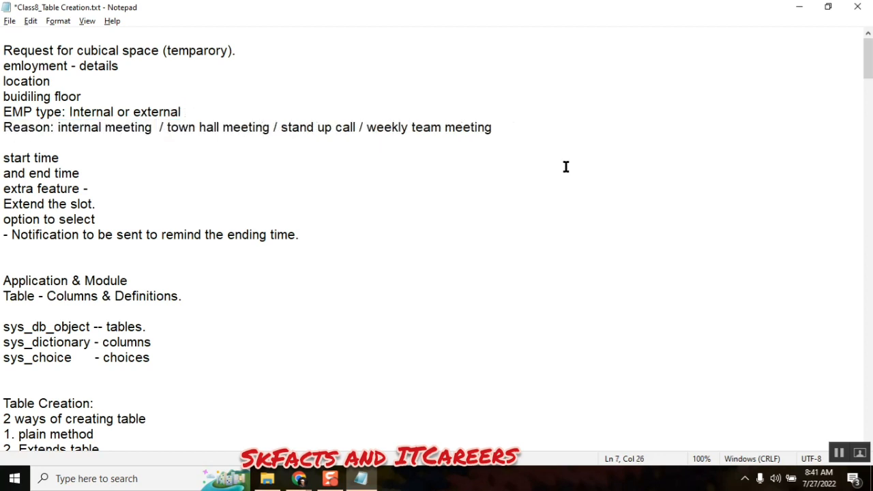
{"action": "left_click", "coordinate": [516, 131]}
{"action": "type", "text": "/"}
{"action": "key", "text": "ctrl+v"}
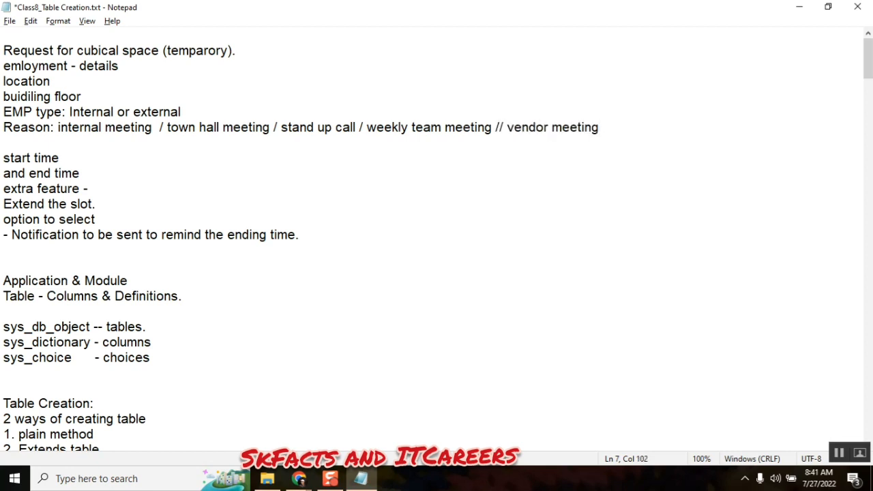
{"action": "left_click", "coordinate": [498, 127]}
{"action": "key", "text": "Delete"}
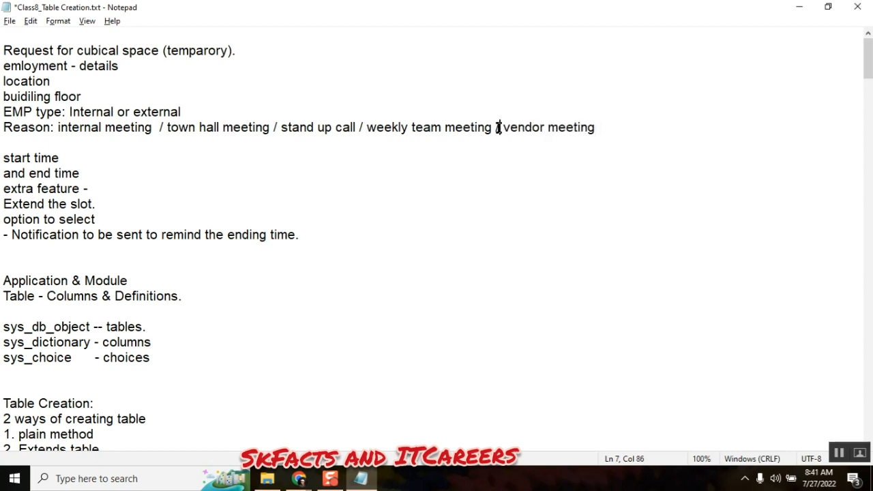
{"action": "left_click", "coordinate": [621, 128]}
{"action": "type", "text": "/"}
- Highlight the reasons from internal meeting to weekly team meeting, and the Internal and external employee types they are compared with
{"action": "left_click", "coordinate": [491, 127]}
{"action": "left_click", "coordinate": [60, 126], "text": "shift"}
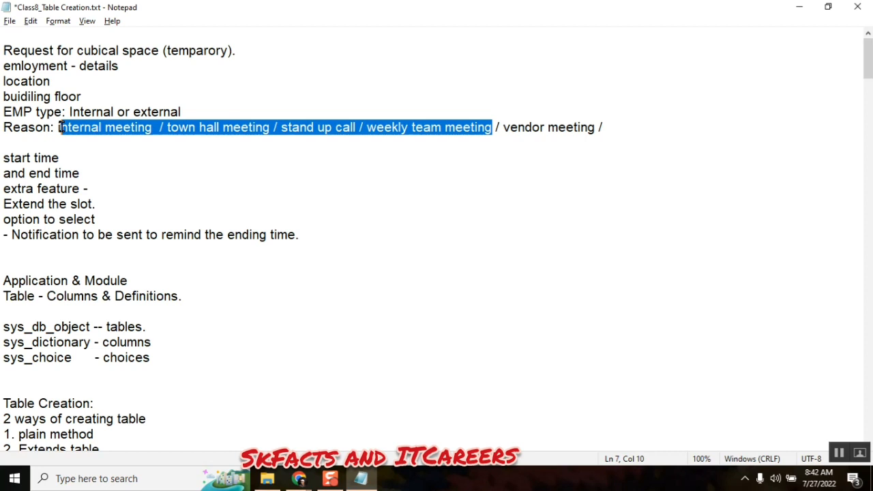
{"action": "left_click", "coordinate": [58, 127], "text": "shift"}
{"action": "double_click", "coordinate": [85, 112]}
{"action": "left_click", "coordinate": [491, 128]}
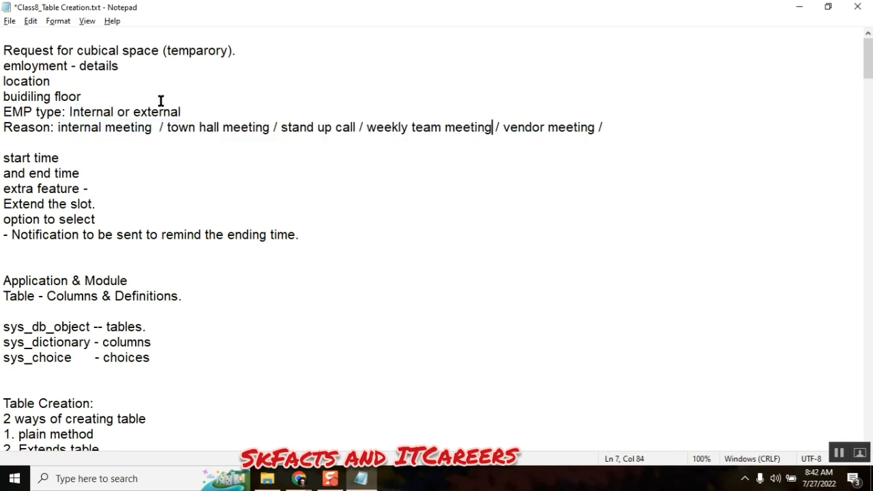
{"action": "double_click", "coordinate": [157, 111]}
- Add "Stake holder meeting" to the end of the Reason list and insert a blank line above the EMP type line
{"action": "left_click", "coordinate": [606, 127]}
{"action": "type", "text": "Stake"}
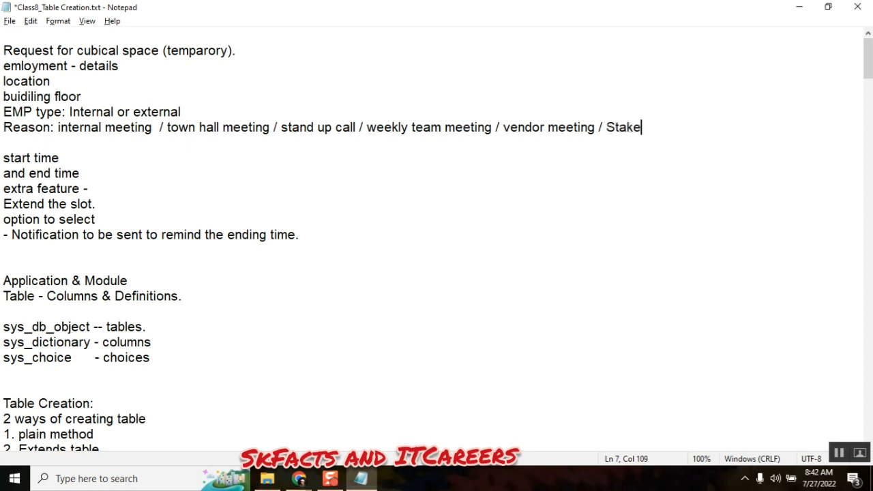
{"action": "type", "text": " holder"}
{"action": "double_click", "coordinate": [525, 127]}
{"action": "double_click", "coordinate": [619, 128]}
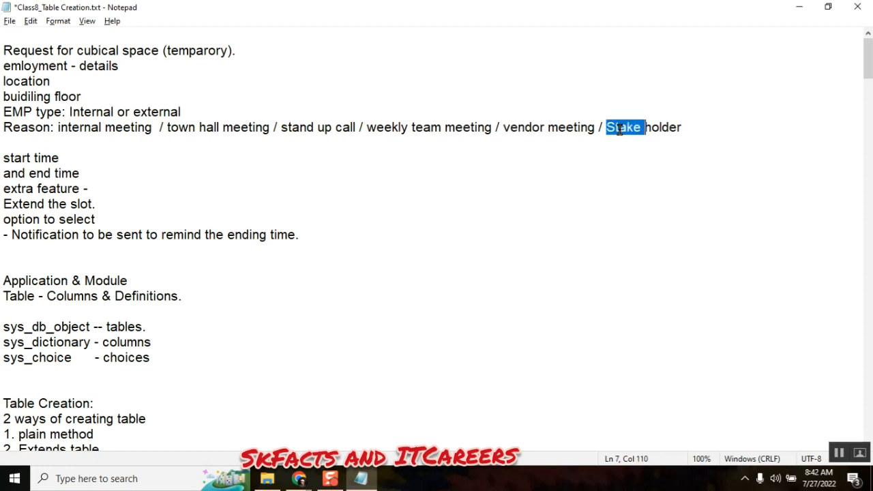
{"action": "left_click", "coordinate": [703, 125]}
{"action": "type", "text": "meet"}
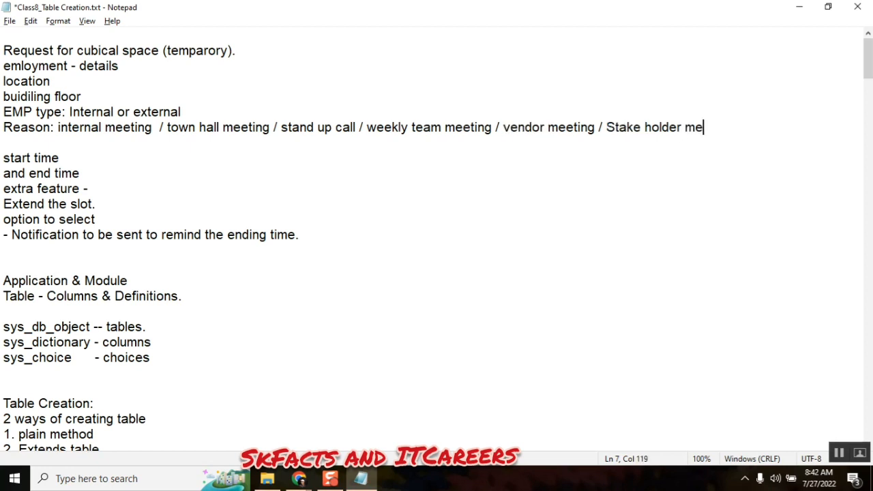
{"action": "type", "text": "ing"}
{"action": "left_click", "coordinate": [99, 96]}
{"action": "key", "text": "Return"}
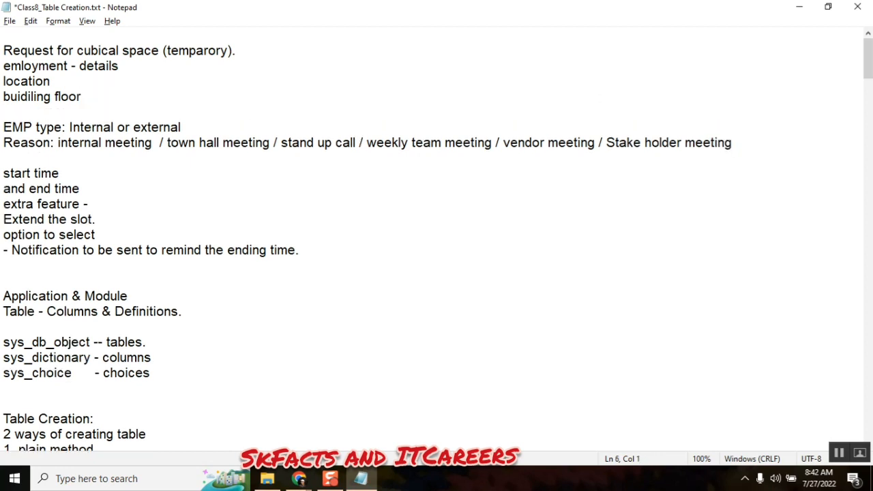
- Switch to the new Incident form in Chrome and point out its Category and Subcategory fields
{"action": "left_click", "coordinate": [299, 478]}
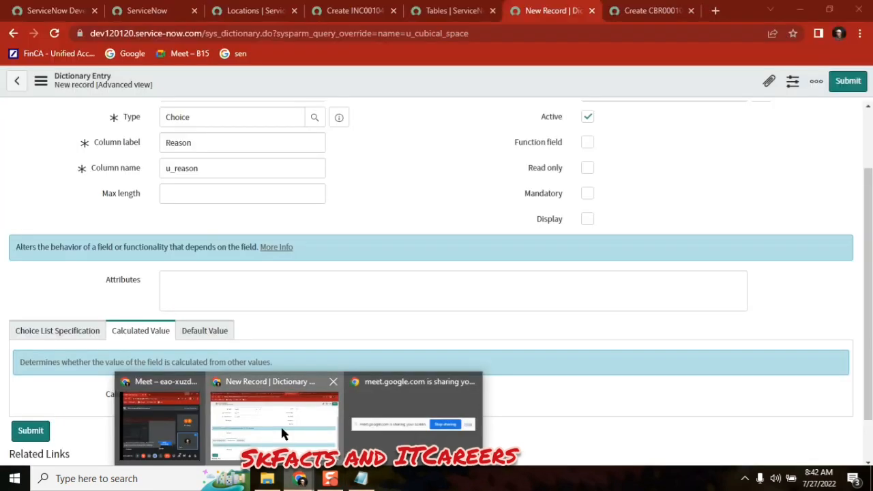
{"action": "left_click", "coordinate": [280, 424]}
{"action": "left_click", "coordinate": [335, 8]}
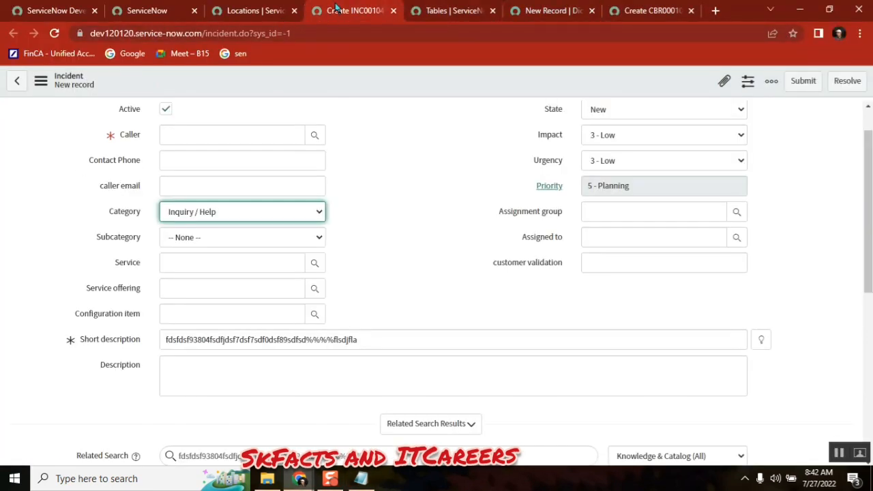
{"action": "left_click_drag", "start_coordinate": [409, 286], "coordinate": [154, 221]}
{"action": "left_click", "coordinate": [116, 210]}
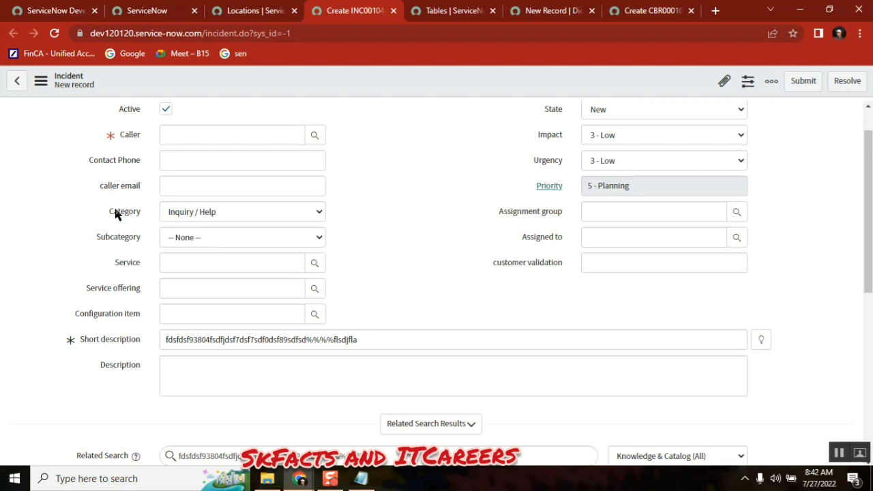
{"action": "left_click", "coordinate": [132, 237]}
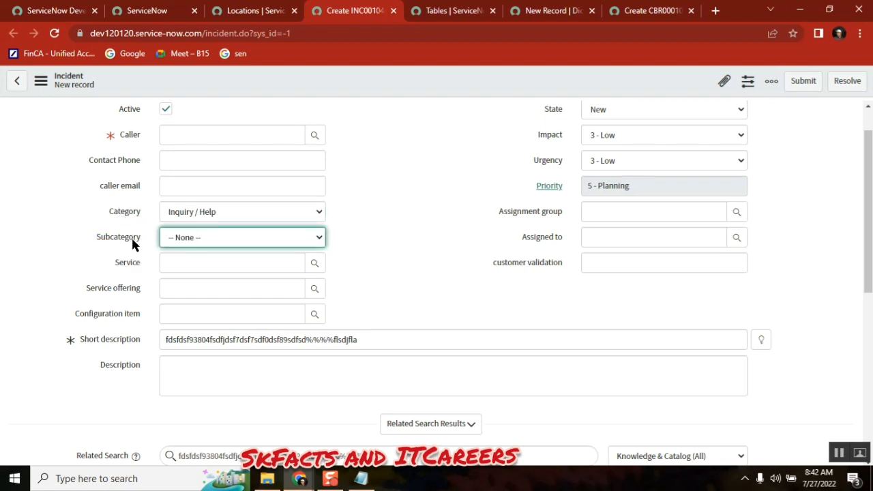
- Set the incident's Category to Software, Hardware and Network in turn, and examine the Subcategory options for each
{"action": "left_click", "coordinate": [222, 211]}
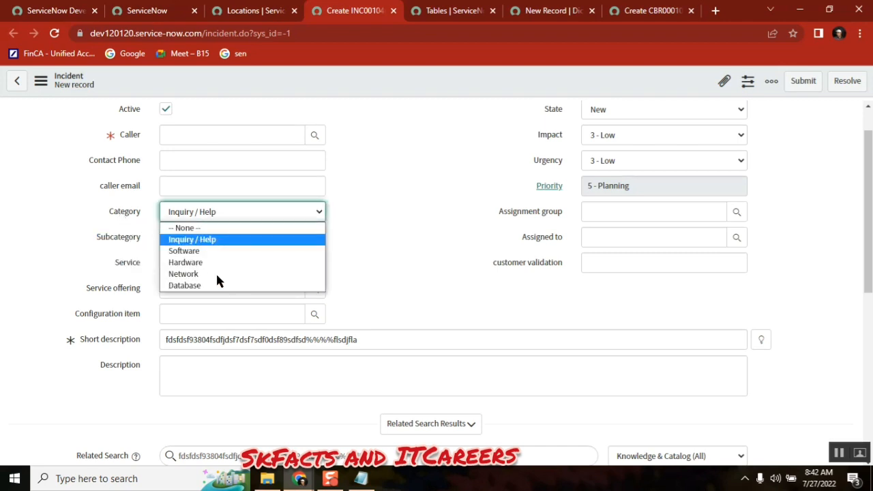
{"action": "left_click", "coordinate": [212, 252]}
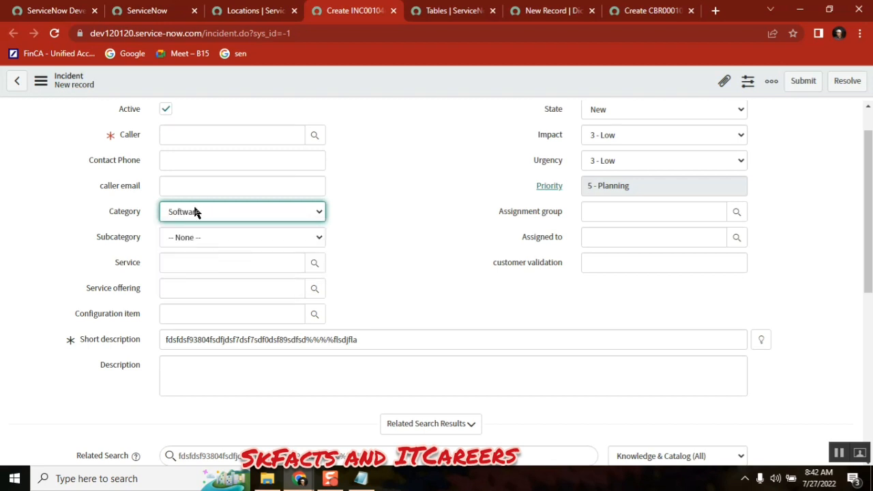
{"action": "left_click", "coordinate": [200, 237]}
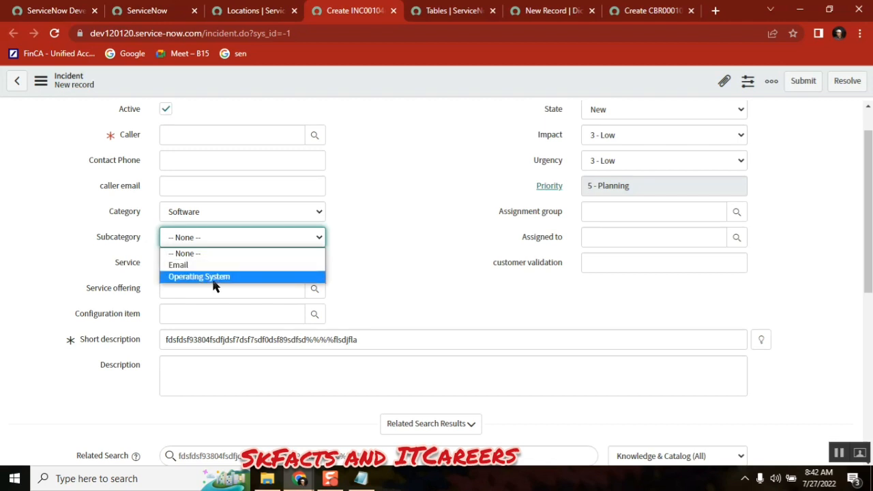
{"action": "left_click", "coordinate": [205, 210]}
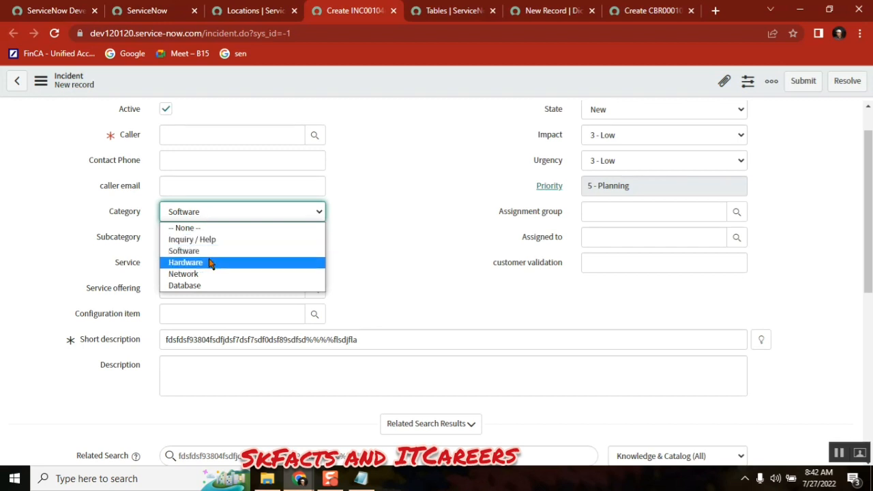
{"action": "left_click", "coordinate": [209, 264]}
{"action": "left_click", "coordinate": [198, 238]}
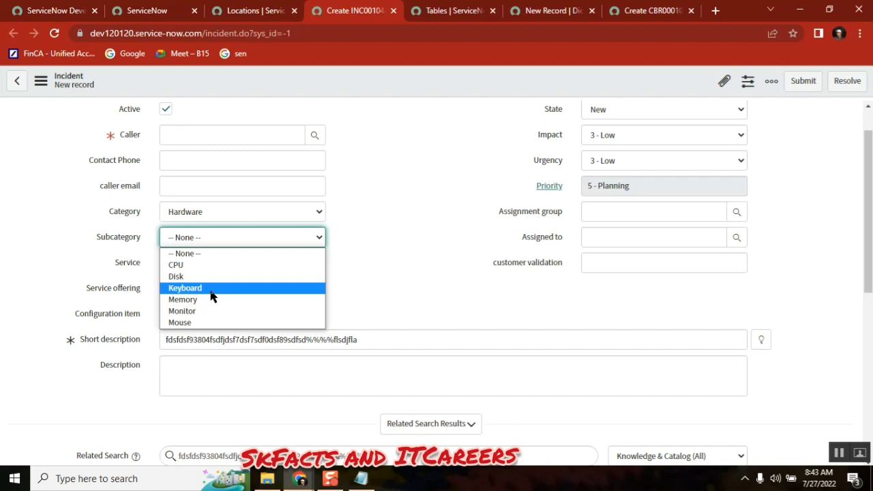
{"action": "left_click", "coordinate": [207, 210]}
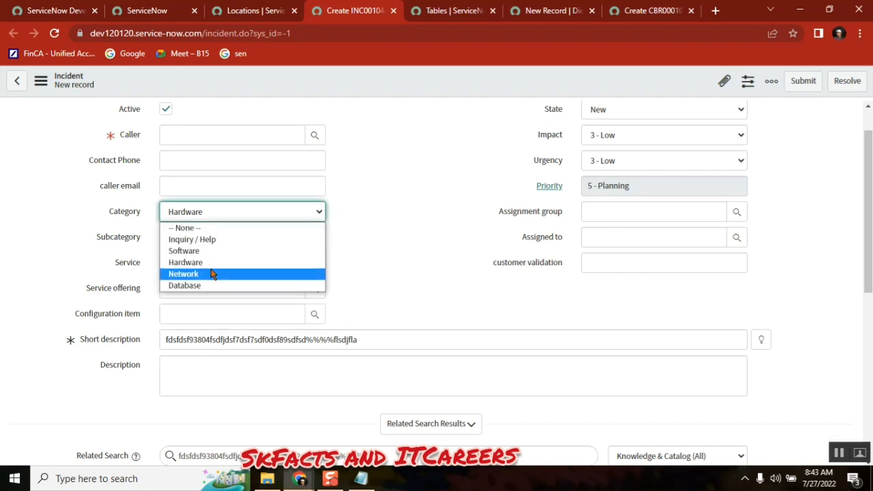
{"action": "left_click", "coordinate": [213, 279]}
{"action": "left_click", "coordinate": [195, 239]}
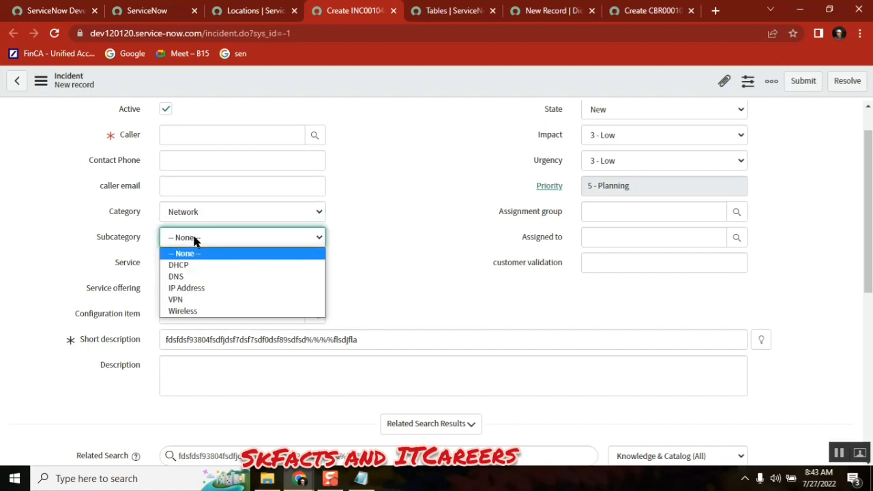
- Set the incident's Category to Database and examine the Subcategory options offered for it
{"action": "left_click", "coordinate": [200, 211]}
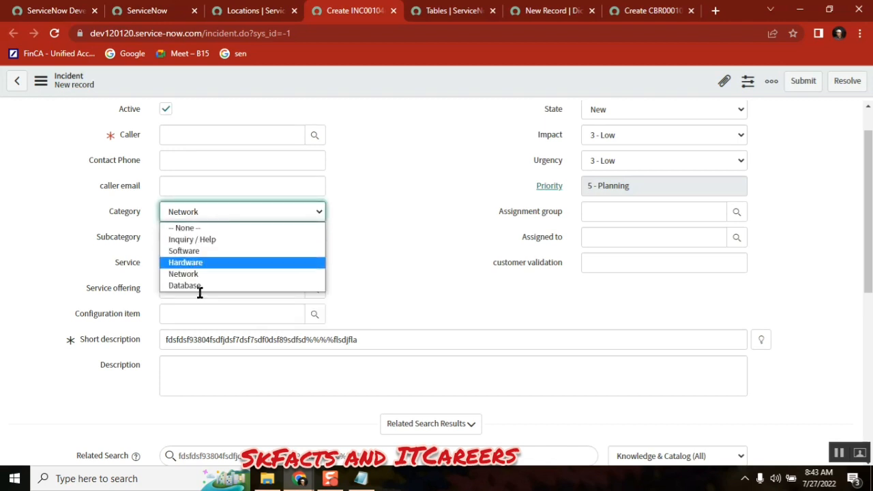
{"action": "left_click", "coordinate": [195, 287]}
{"action": "left_click", "coordinate": [192, 237]}
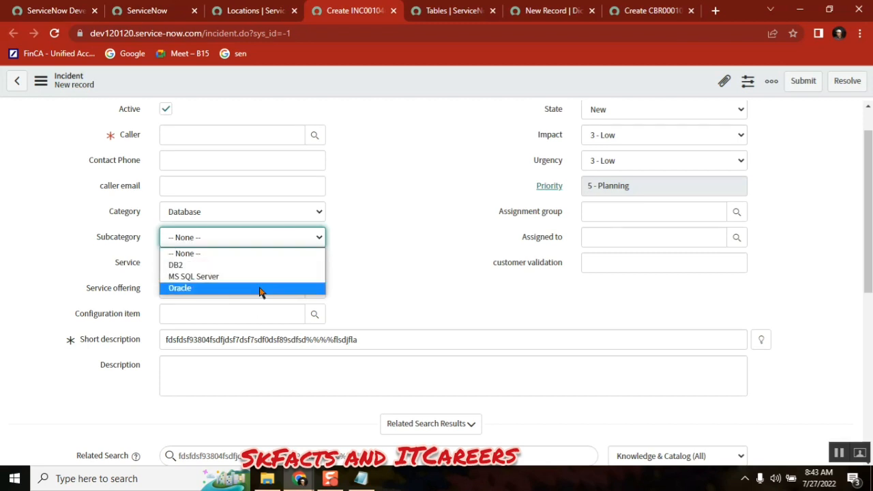
{"action": "left_click", "coordinate": [383, 233]}
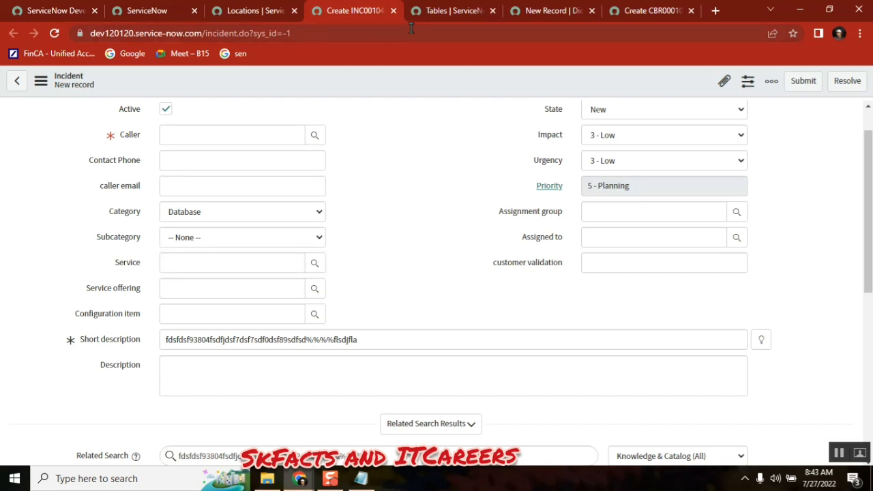
- Return to the new dictionary entry for Cubical Space and point out its Reason column label and u_reason column name
{"action": "left_click", "coordinate": [444, 15]}
{"action": "left_click", "coordinate": [535, 15]}
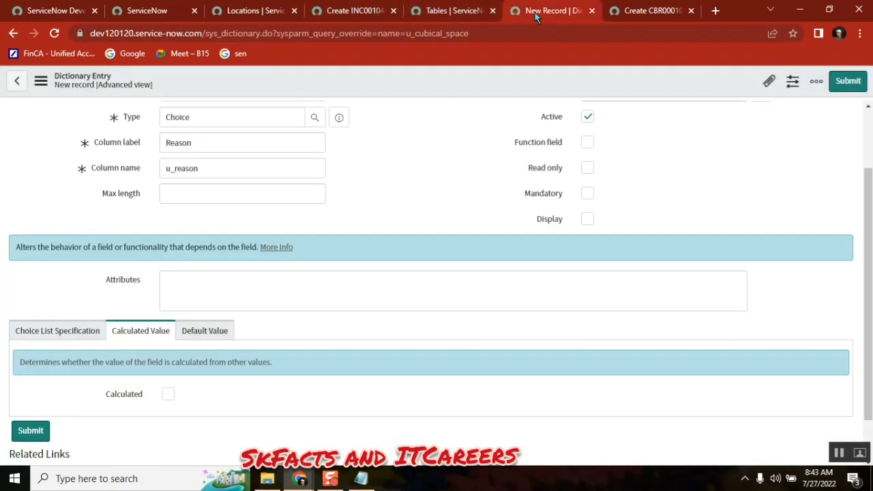
{"action": "left_click", "coordinate": [354, 12]}
{"action": "left_click", "coordinate": [531, 15]}
{"action": "scroll", "coordinate": [868, 293], "scroll_direction": "up", "scroll_amount": 2}
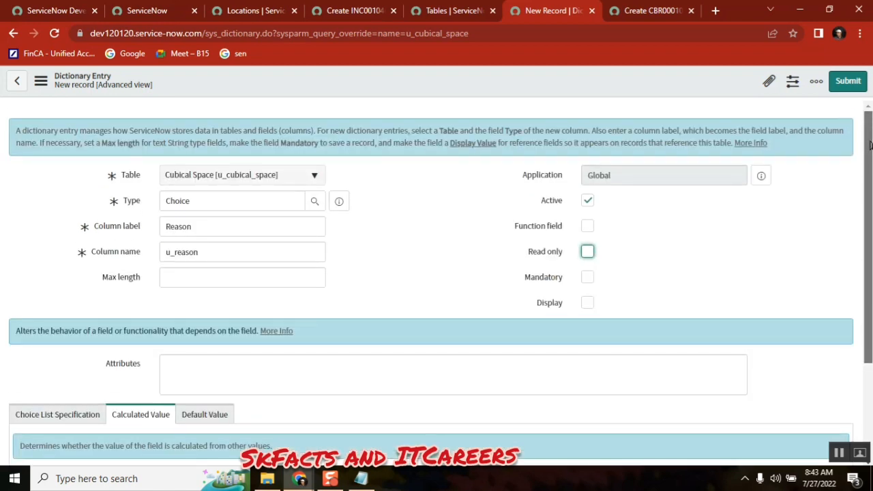
{"action": "double_click", "coordinate": [175, 225]}
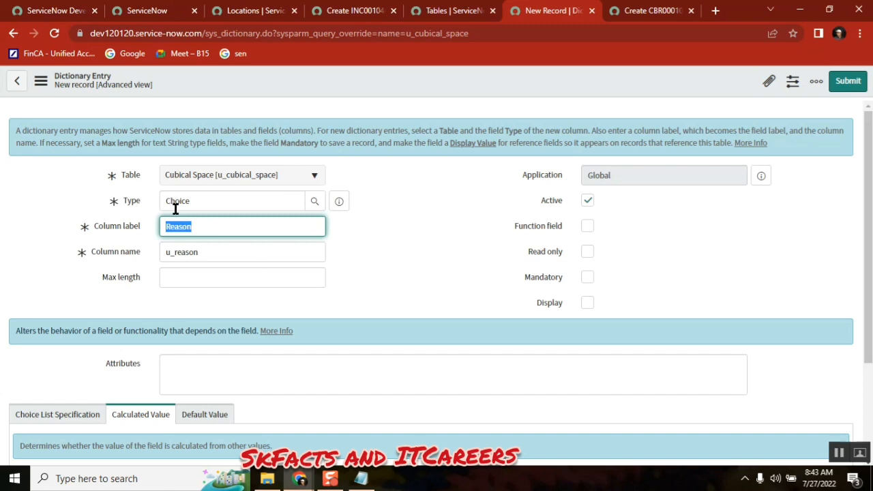
{"action": "double_click", "coordinate": [185, 249]}
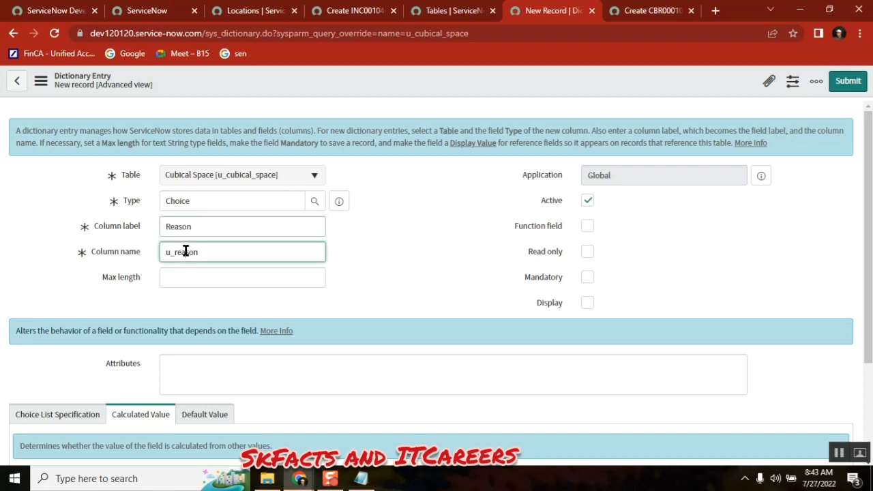
- Look through the entry's Choice List Specification, Calculated Value and Default Value settings, and save the new Reason column
{"action": "scroll", "coordinate": [870, 130], "scroll_direction": "down", "scroll_amount": 2}
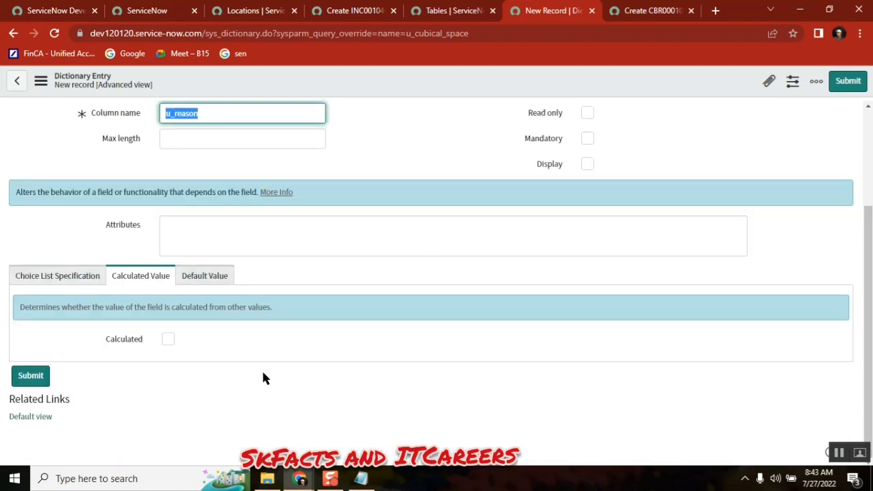
{"action": "left_click", "coordinate": [195, 281]}
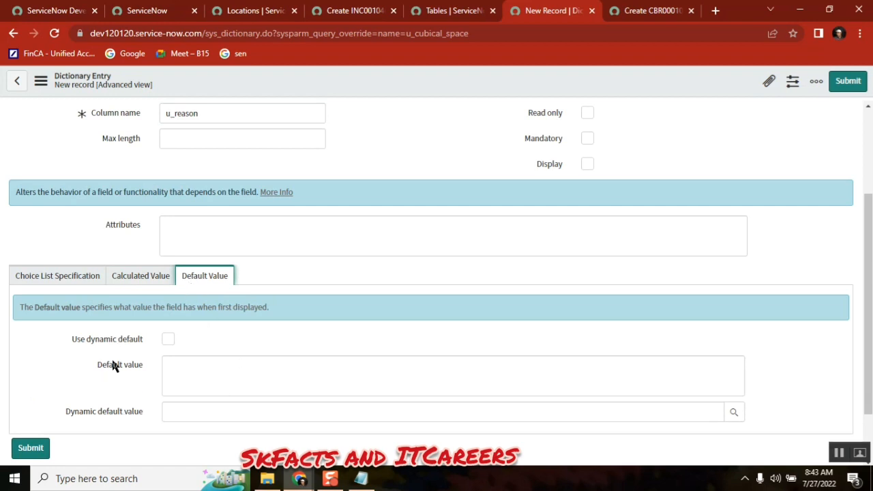
{"action": "left_click", "coordinate": [62, 279]}
{"action": "left_click", "coordinate": [140, 278]}
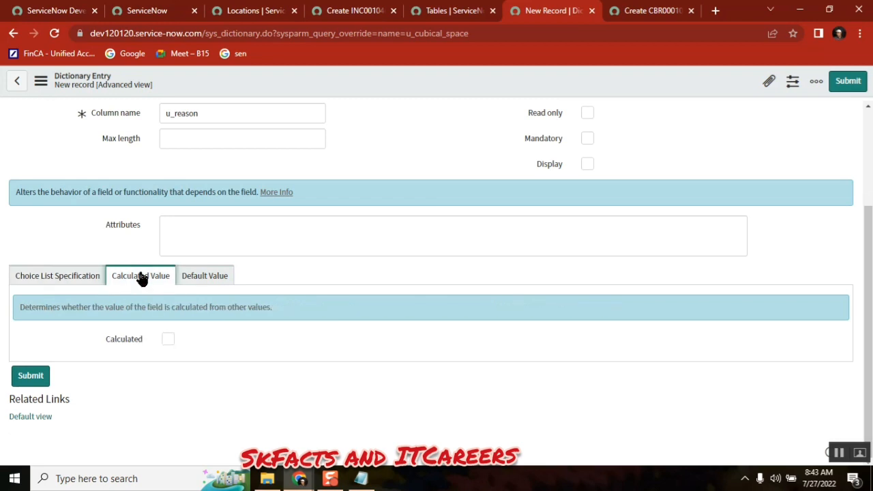
{"action": "left_click", "coordinate": [208, 277]}
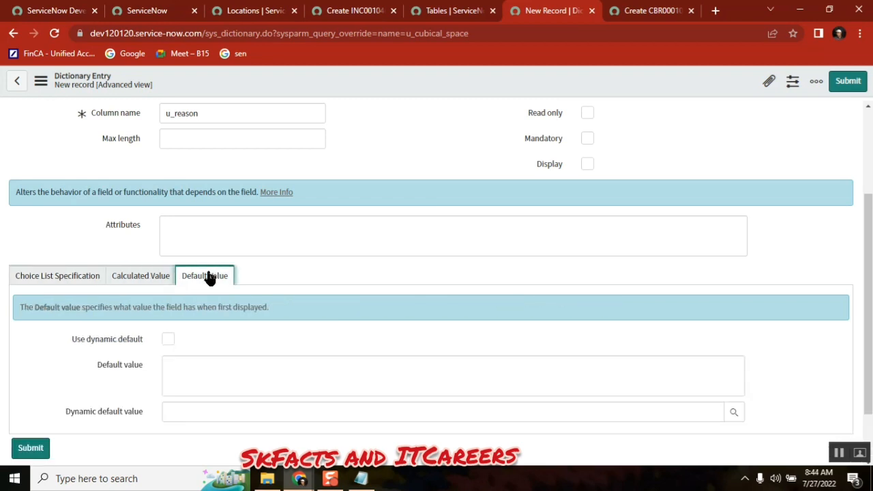
{"action": "right_click", "coordinate": [340, 76]}
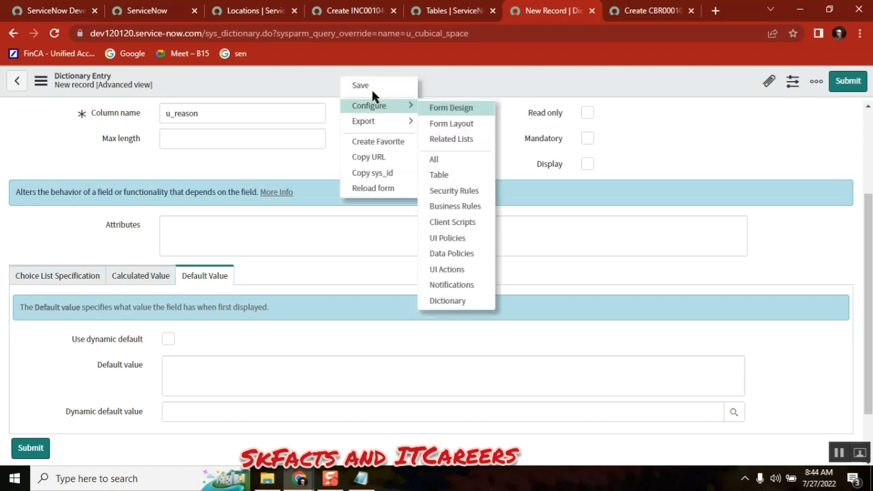
{"action": "left_click", "coordinate": [361, 85]}
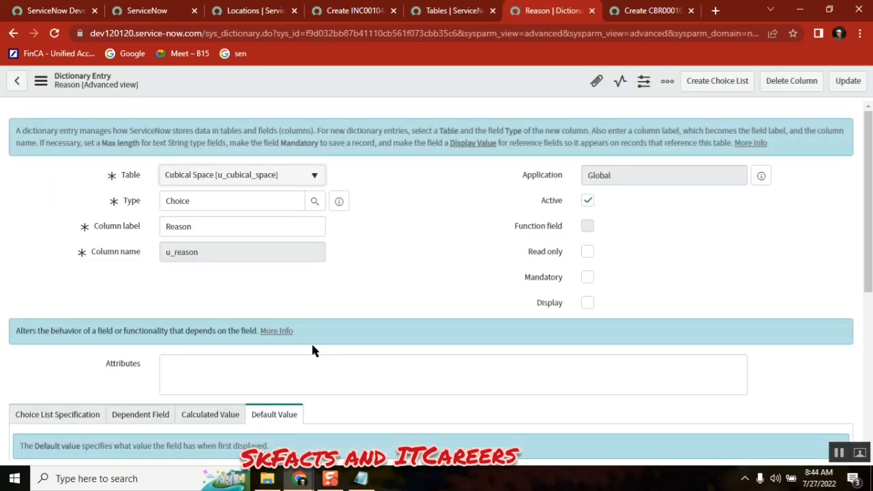
- Enable Use dependent field for the Reason column and open the selection tree for the field it depends on
{"action": "left_click_drag", "start_coordinate": [868, 176], "coordinate": [868, 286]}
{"action": "left_click", "coordinate": [148, 176]}
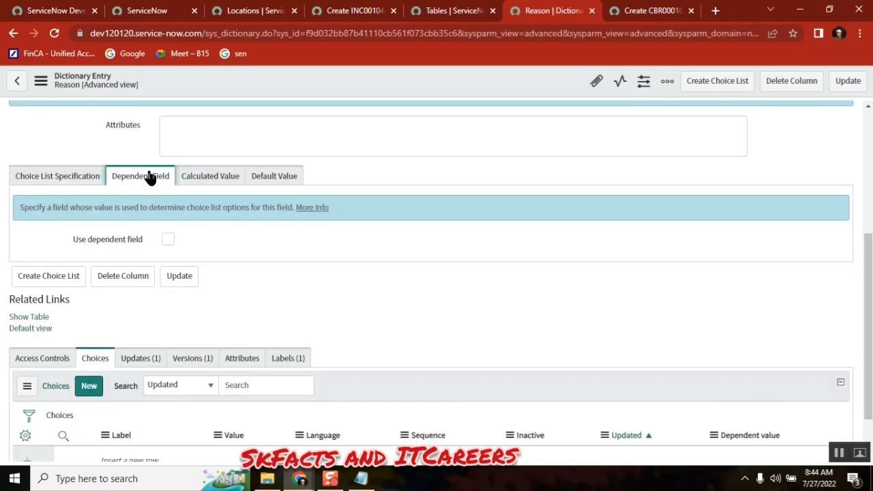
{"action": "left_click", "coordinate": [168, 239]}
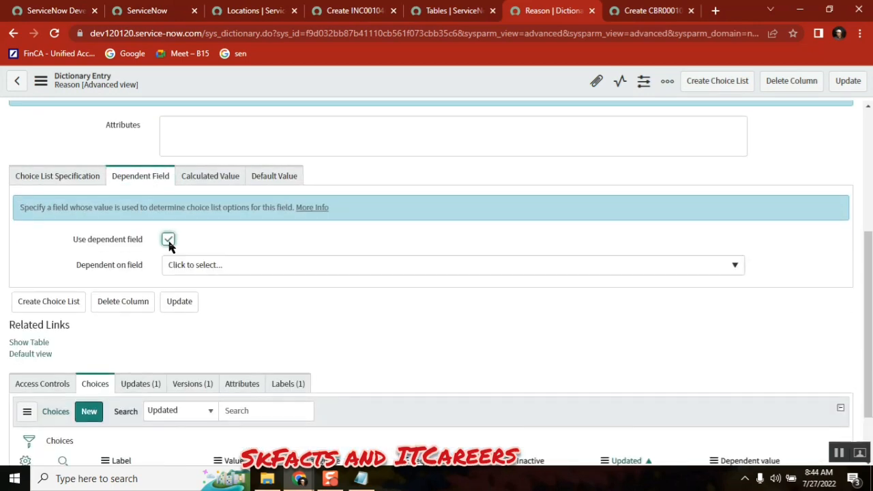
{"action": "left_click", "coordinate": [202, 270]}
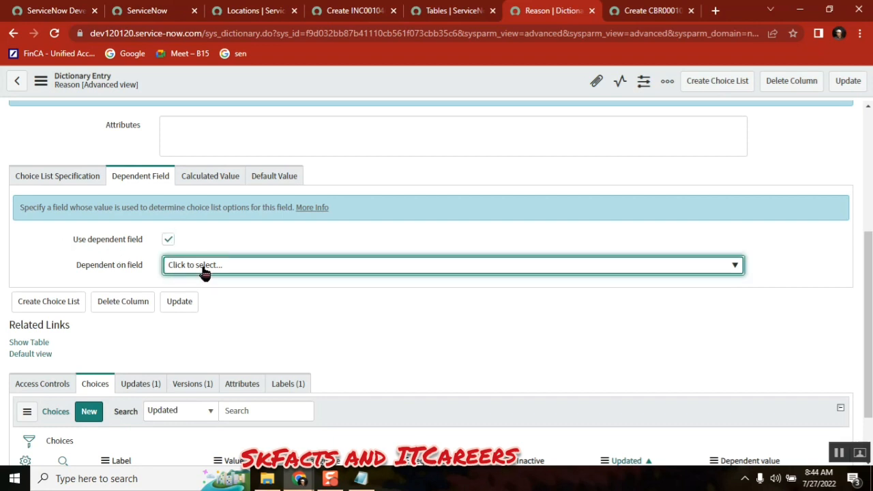
{"action": "left_click", "coordinate": [205, 272]}
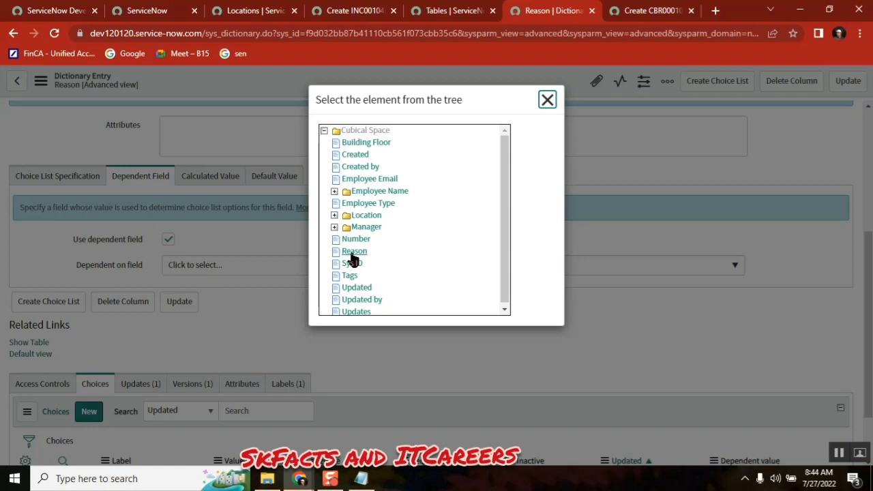
- Check the EMP type line in the Notepad notes, and save the Reason entry in Chrome with Employee Type as its Dependent on field
{"action": "left_click", "coordinate": [360, 478]}
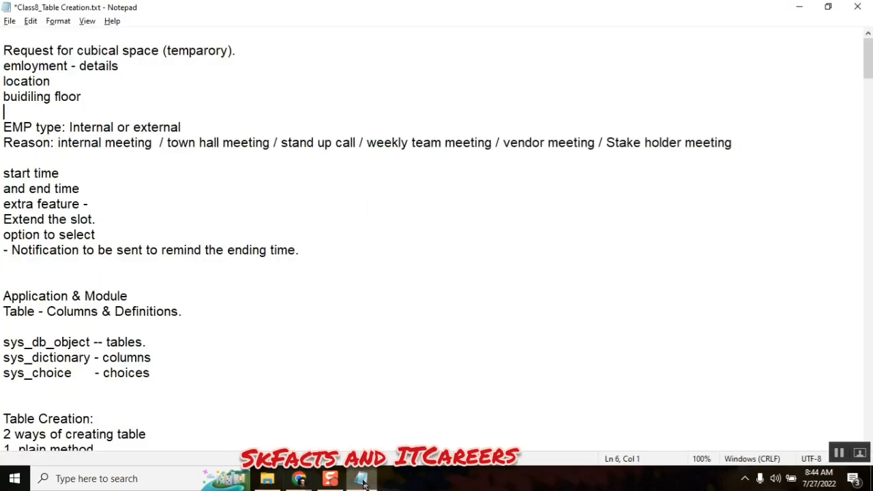
{"action": "double_click", "coordinate": [15, 127]}
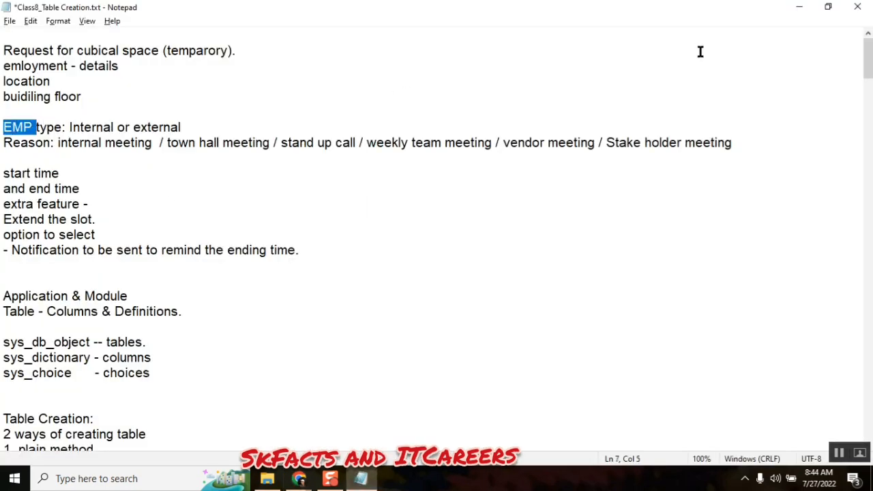
{"action": "left_click", "coordinate": [803, 9]}
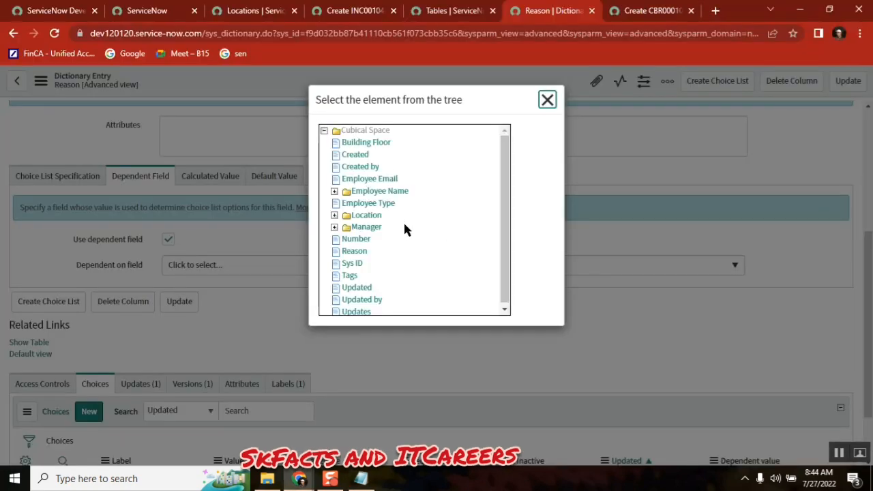
{"action": "left_click", "coordinate": [368, 203]}
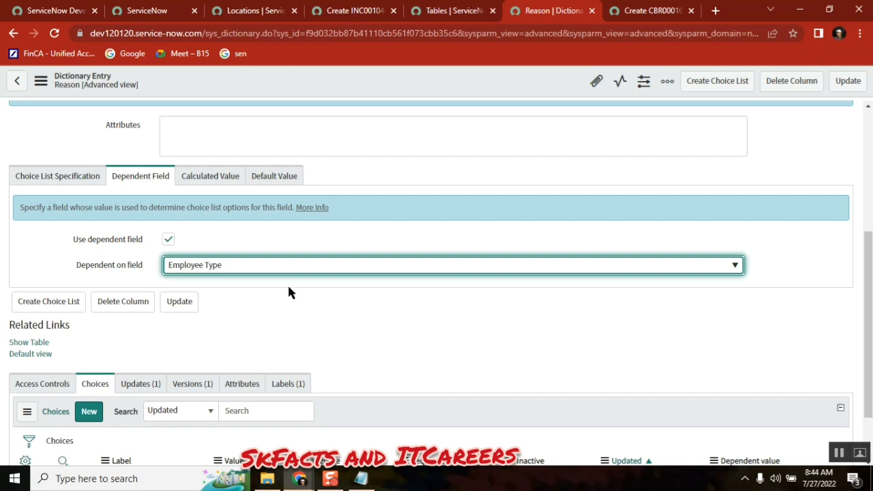
{"action": "right_click", "coordinate": [370, 76]}
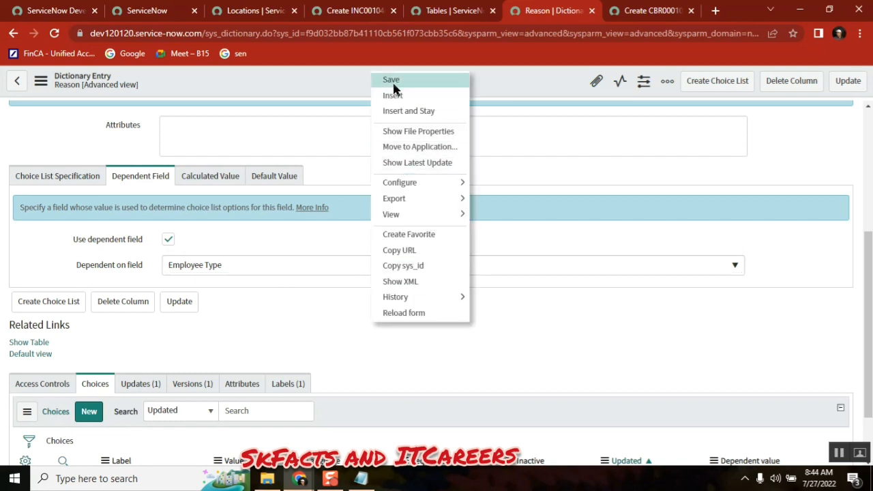
{"action": "left_click", "coordinate": [392, 82]}
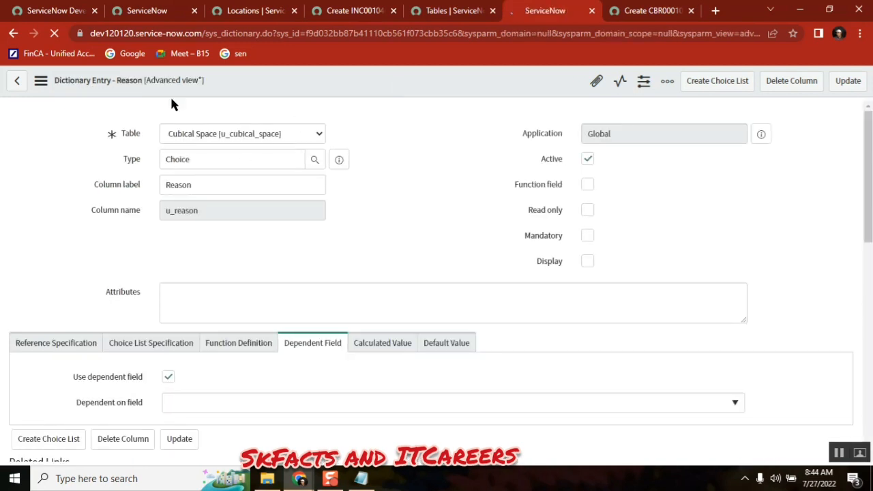
- Review the saved Reason entry's column label and its Dependent Field settings
{"action": "double_click", "coordinate": [179, 185]}
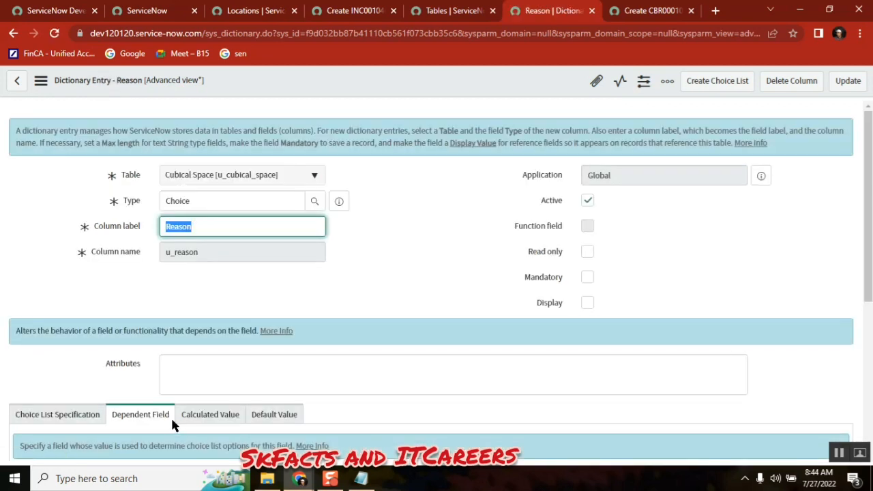
{"action": "scroll", "coordinate": [868, 140], "scroll_direction": "down", "scroll_amount": 2}
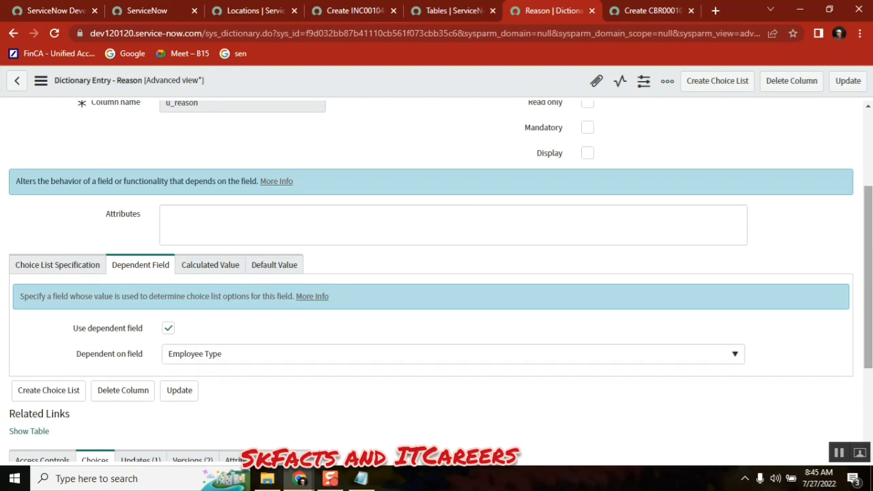
{"action": "left_click_drag", "start_coordinate": [865, 221], "coordinate": [864, 149]}
{"action": "scroll", "coordinate": [407, 189], "scroll_direction": "down", "scroll_amount": 1}
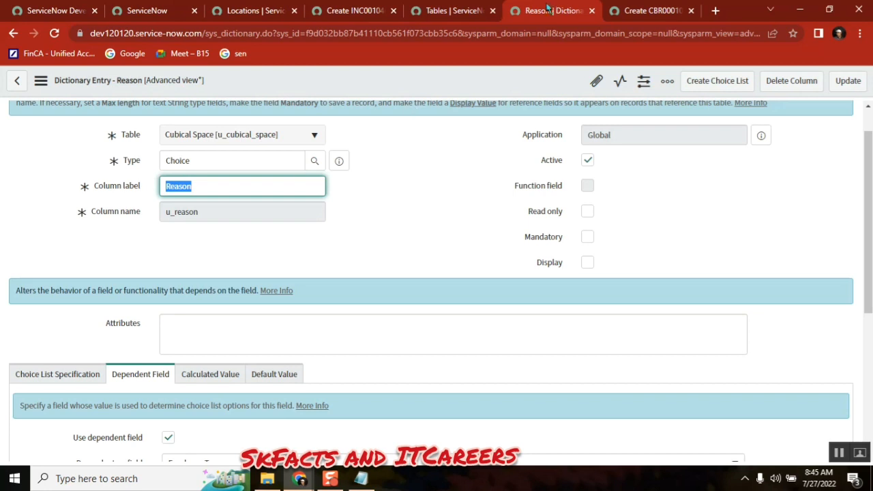
- Open the Cubical Space table record from the Tables list in a new browser tab
{"action": "key", "text": "ctrl+shift+Tab"}
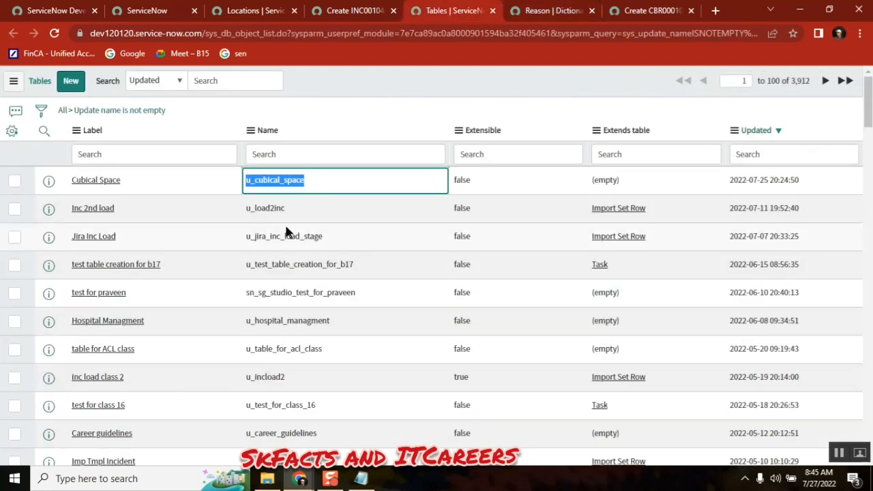
{"action": "middle_click", "coordinate": [103, 181]}
{"action": "left_click", "coordinate": [473, 12]}
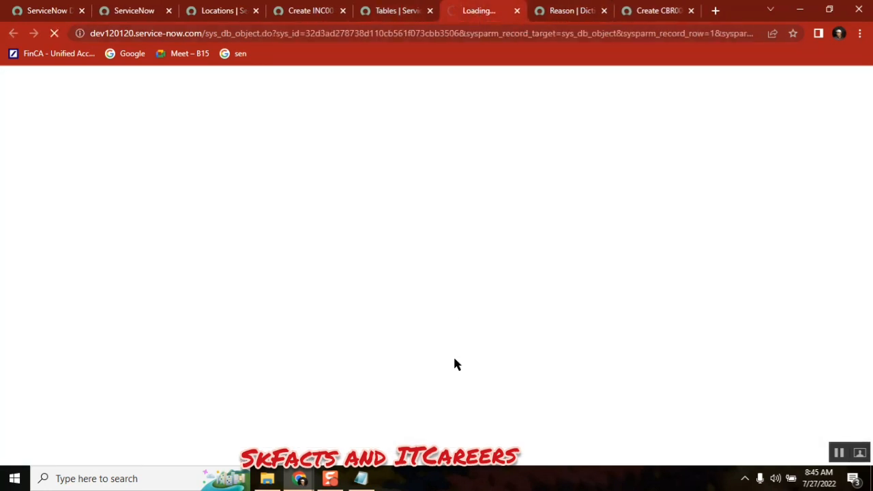
- Highlight the Reason label in the Notepad notes and return to the Reason dictionary entry in Chrome
{"action": "key", "text": "alt+Tab"}
{"action": "double_click", "coordinate": [31, 142]}
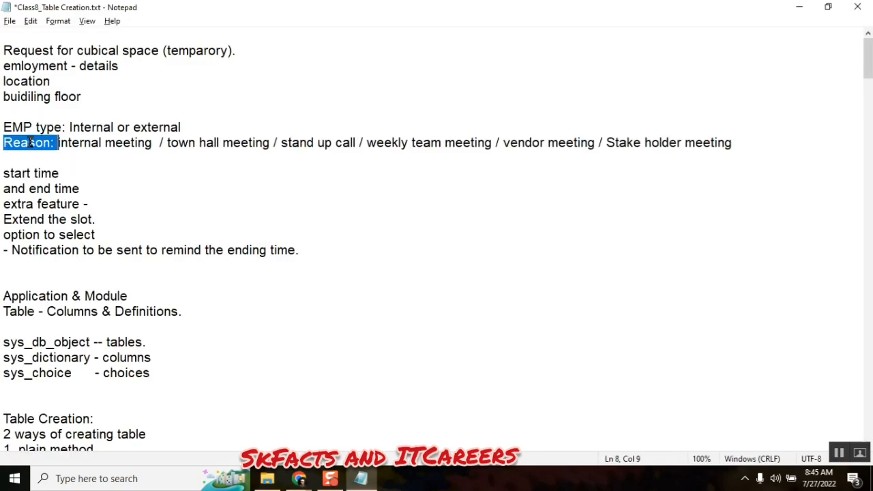
{"action": "key", "text": "alt+Tab"}
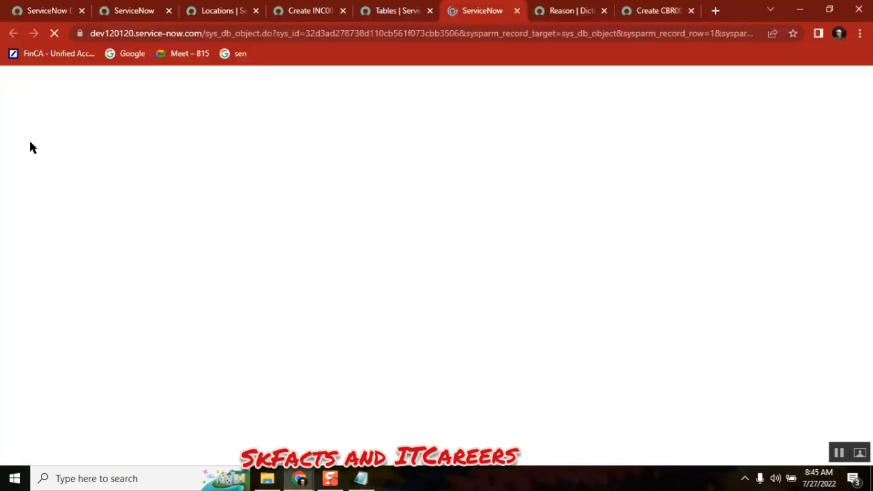
{"action": "left_click", "coordinate": [563, 10]}
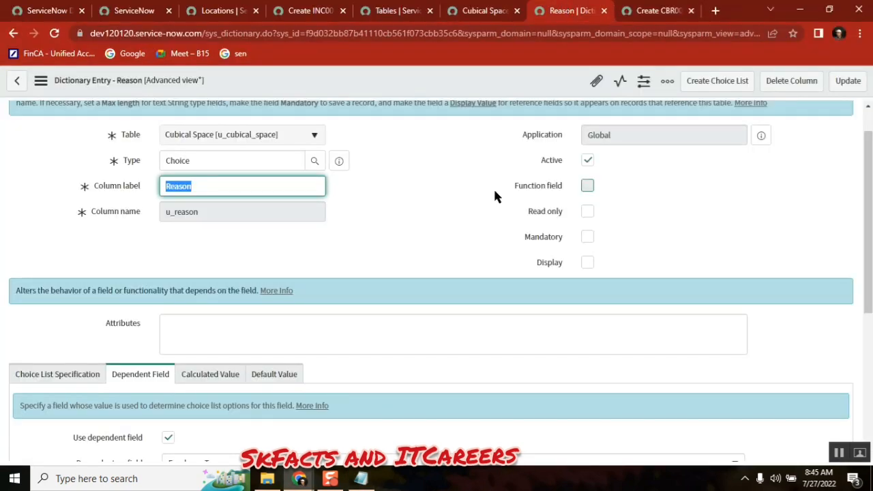
- Reload the new Cubical Space form, set Employee Type to Internal, and check which choices the Reason field offers
{"action": "left_click", "coordinate": [658, 11]}
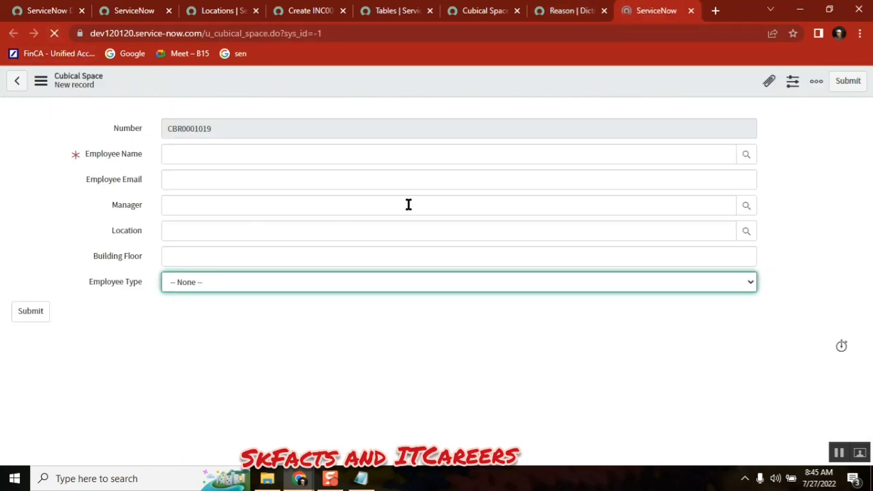
{"action": "left_click", "coordinate": [284, 310]}
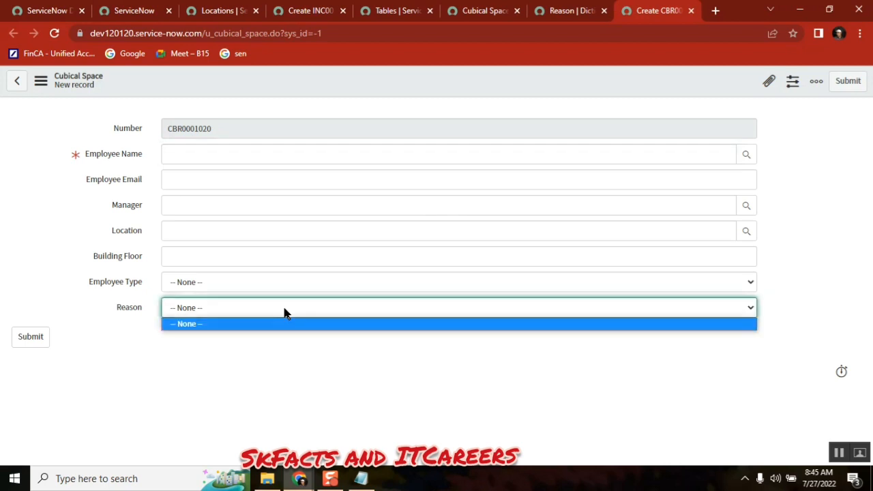
{"action": "left_click", "coordinate": [251, 287]}
{"action": "left_click", "coordinate": [227, 313]}
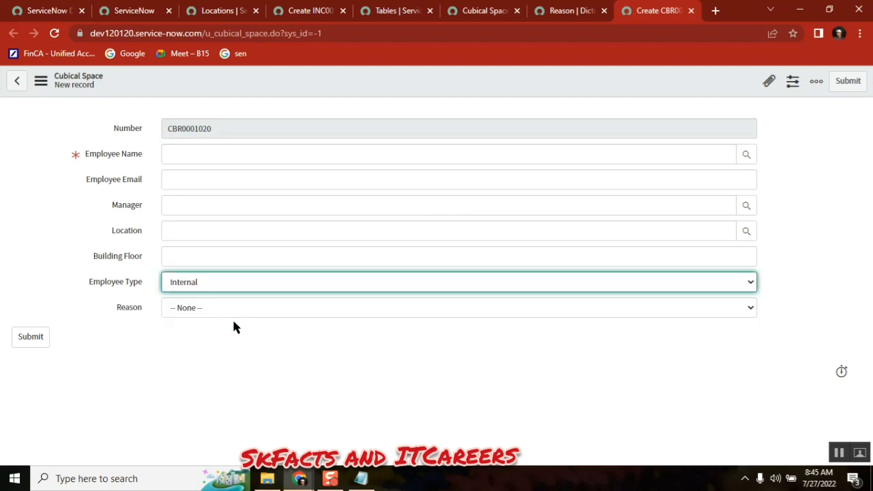
{"action": "left_click", "coordinate": [231, 310]}
{"action": "left_click", "coordinate": [257, 423]}
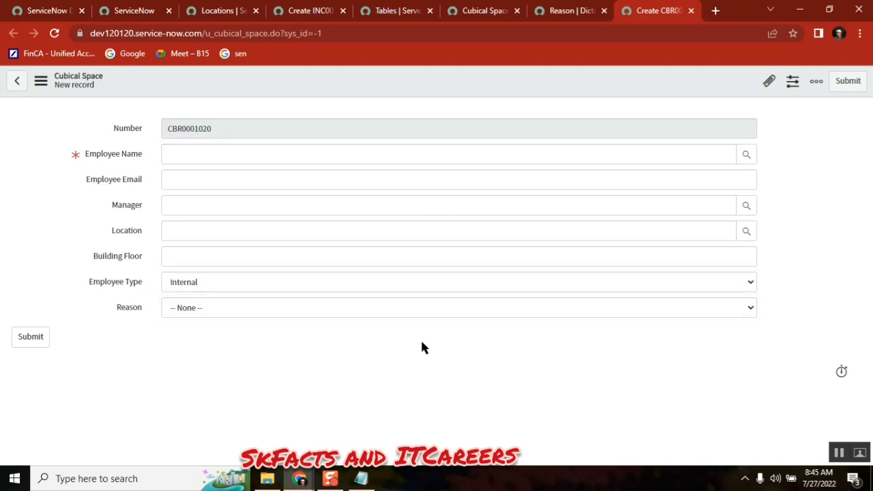
- Start a new choice record from the Choices related list of the Reason dictionary entry and review its Element and Language
{"action": "left_click", "coordinate": [563, 10]}
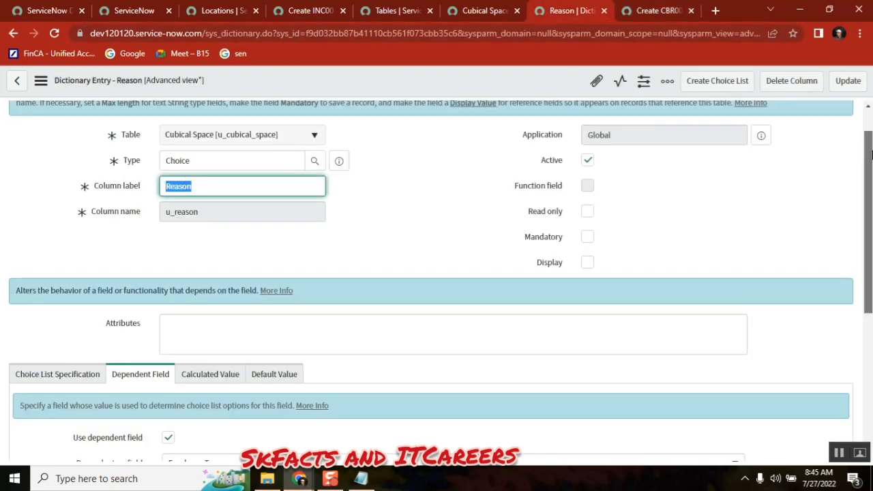
{"action": "left_click_drag", "start_coordinate": [872, 154], "coordinate": [871, 294]}
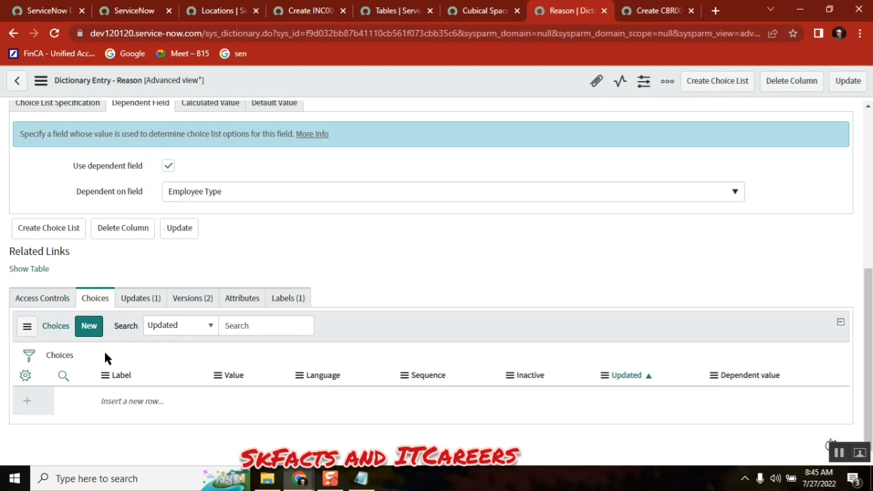
{"action": "left_click", "coordinate": [92, 329]}
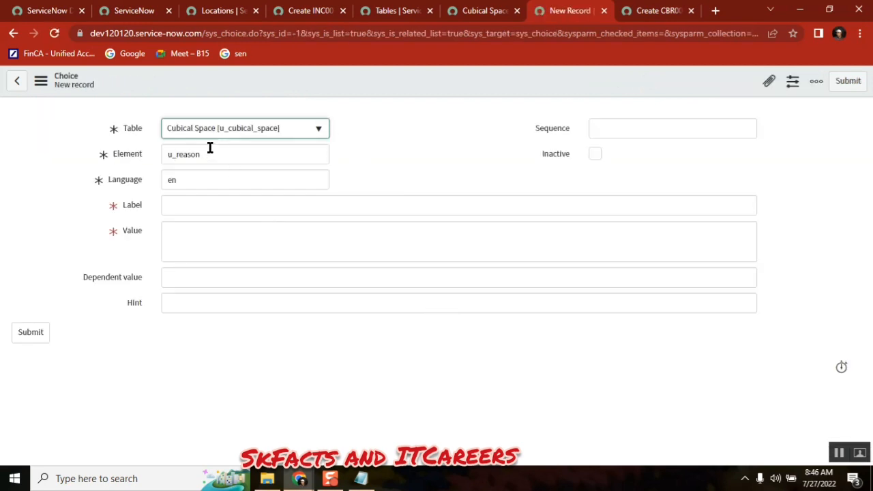
{"action": "left_click", "coordinate": [176, 156]}
{"action": "double_click", "coordinate": [176, 156]}
{"action": "double_click", "coordinate": [175, 180]}
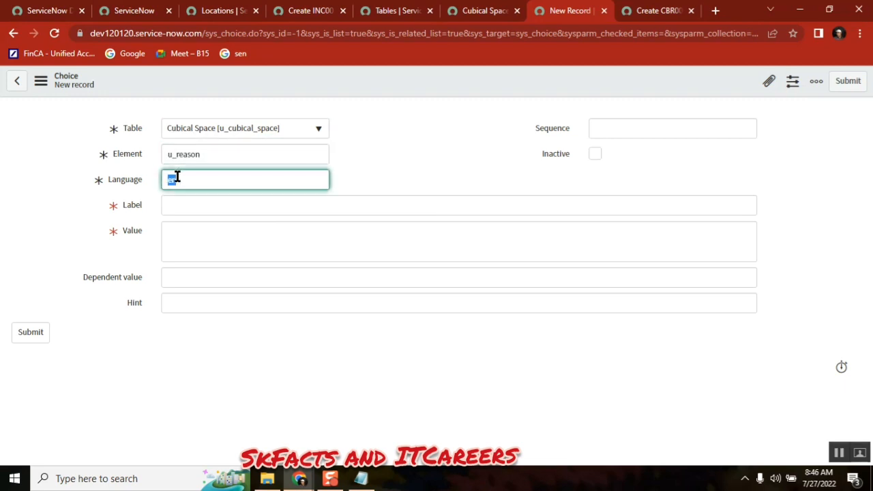
- Copy the text "internal meeting" from the Reason line of the Notepad notes
{"action": "left_click", "coordinate": [363, 479]}
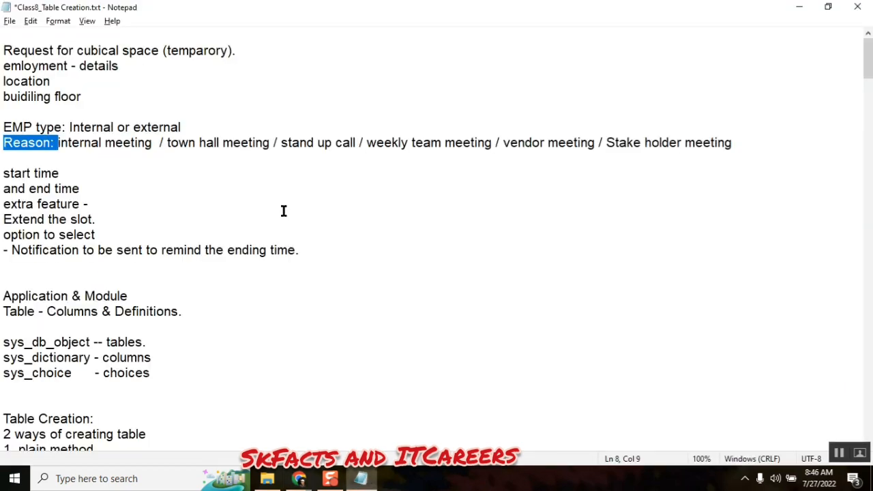
{"action": "left_click", "coordinate": [155, 143]}
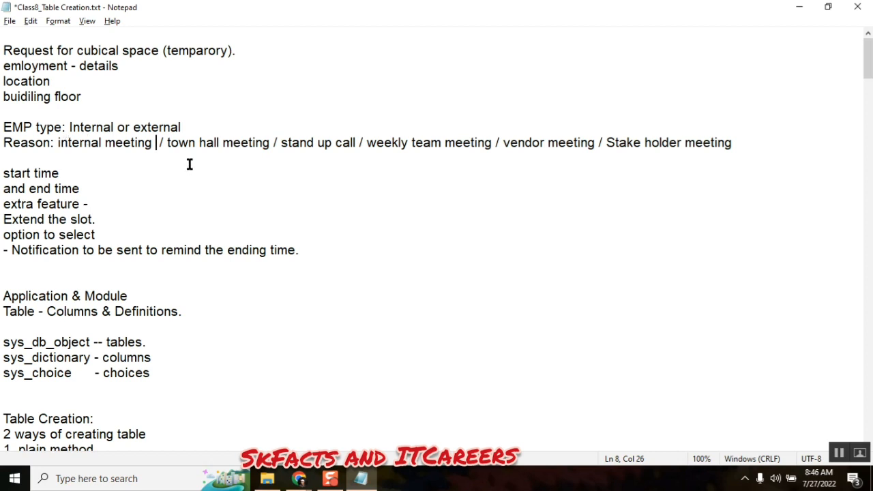
{"action": "key", "text": "shift+Left"}
{"action": "key", "text": "shift+Left"}
{"action": "key", "text": "shift+Left"}
{"action": "key", "text": "shift+Left"}
{"action": "key", "text": "shift+Left"}
{"action": "key", "text": "shift+Left"}
{"action": "key", "text": "shift+Left"}
{"action": "key", "text": "shift+Left"}
{"action": "key", "text": "shift+Left"}
{"action": "key", "text": "shift+Left"}
{"action": "key", "text": "shift+Left"}
{"action": "key", "text": "shift+Left"}
{"action": "key", "text": "shift+Left"}
{"action": "key", "text": "shift+Left"}
{"action": "key", "text": "shift+Left"}
{"action": "key", "text": "shift+Left"}
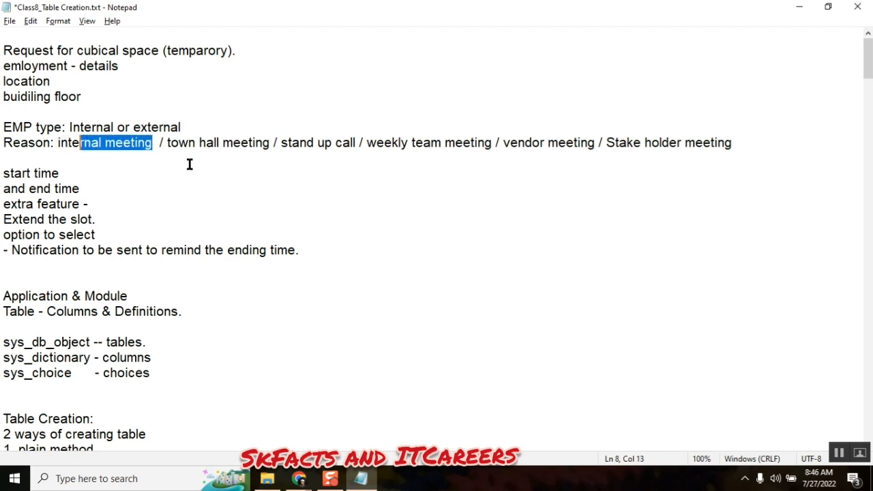
{"action": "key", "text": "shift+Left"}
{"action": "key", "text": "ctrl+c"}
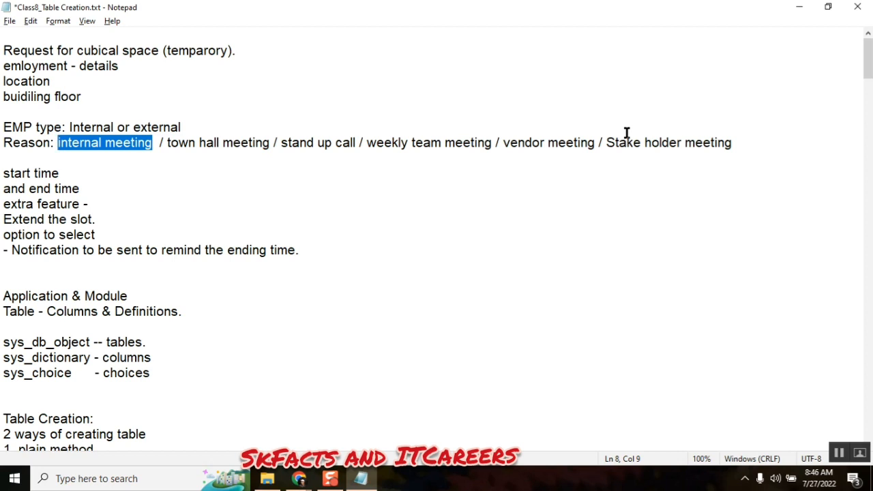
- Back in Chrome, set the new choice's Label to "Internal meeting" and its Value to "internal"
{"action": "left_click", "coordinate": [800, 11]}
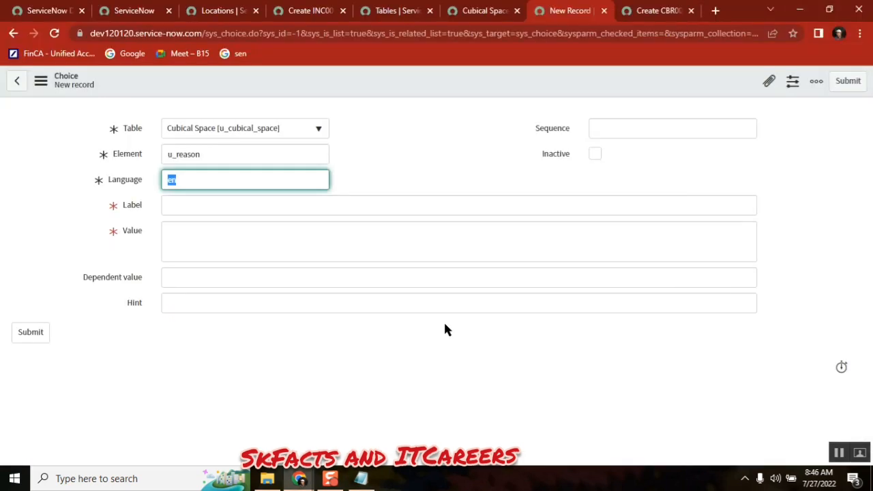
{"action": "left_click", "coordinate": [253, 209]}
{"action": "key", "text": "ctrl+v"}
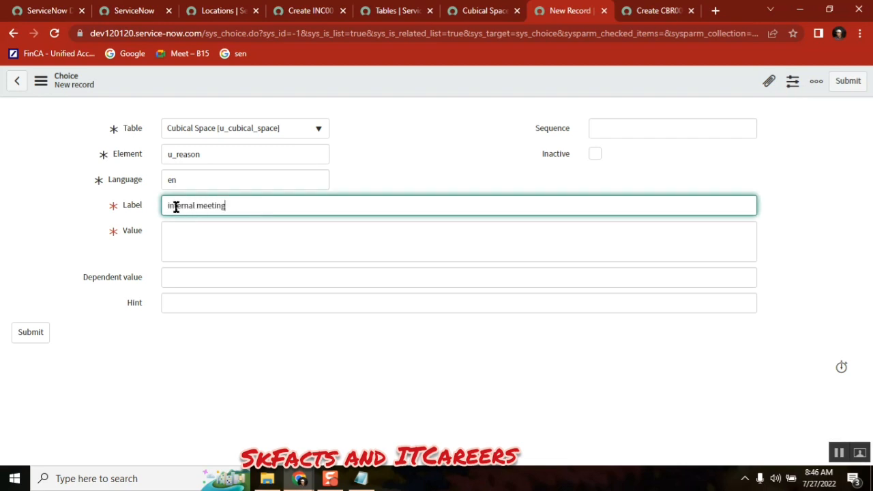
{"action": "key", "text": "Home"}
{"action": "left_click", "coordinate": [213, 231]}
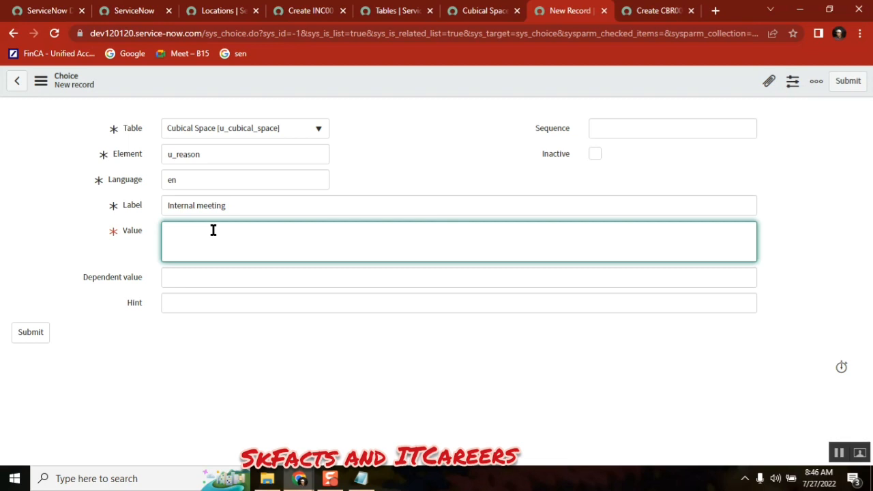
{"action": "type", "text": "internal"}
{"action": "double_click", "coordinate": [172, 155]}
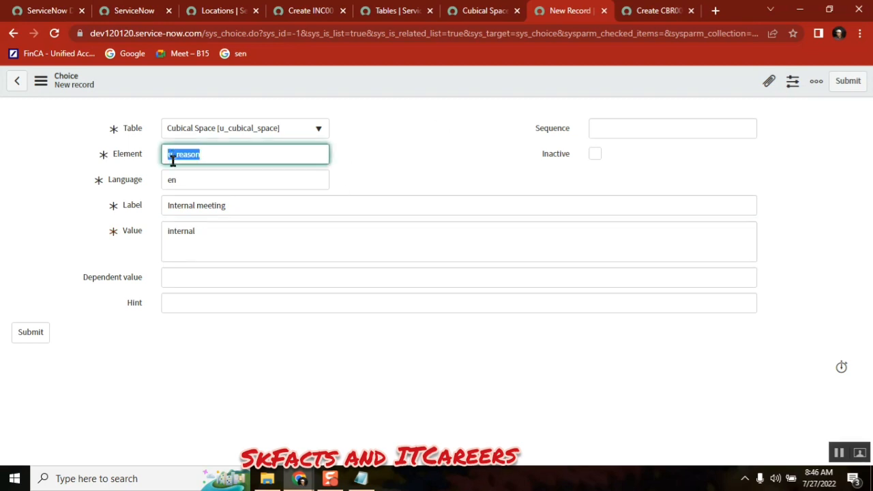
{"action": "double_click", "coordinate": [179, 232]}
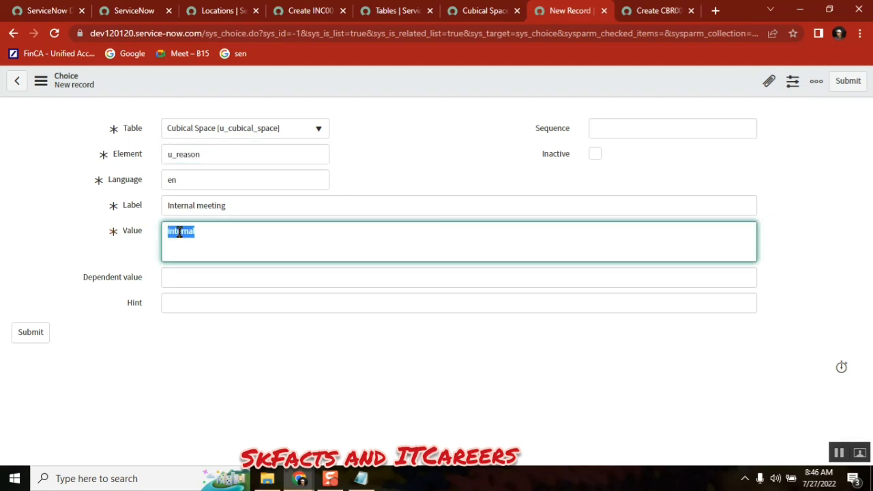
- Open the Employee Type dictionary entry from the Cubical Space table in a new browser tab and copy the Internal choice's value, int
{"action": "left_click", "coordinate": [102, 278]}
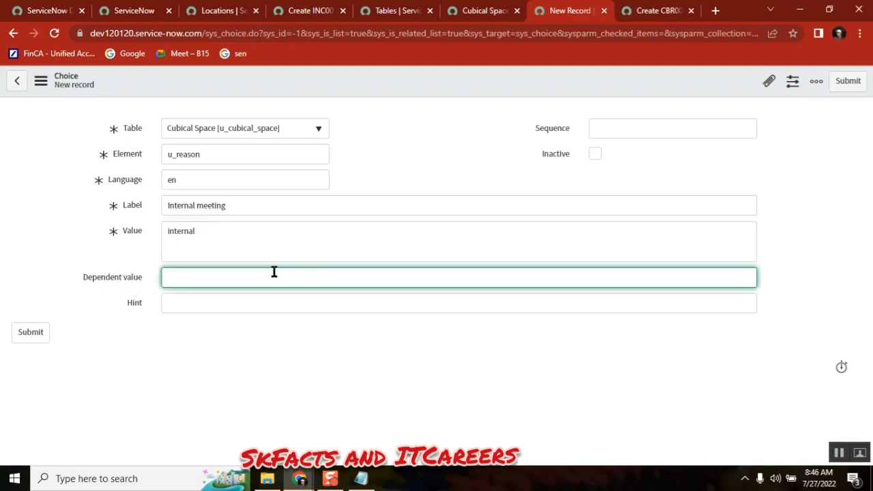
{"action": "left_click", "coordinate": [481, 19]}
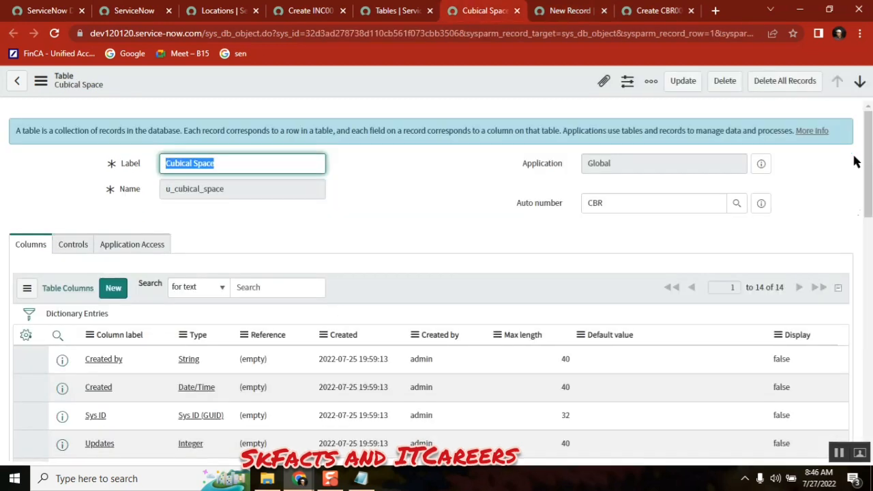
{"action": "left_click_drag", "start_coordinate": [867, 135], "coordinate": [868, 247]}
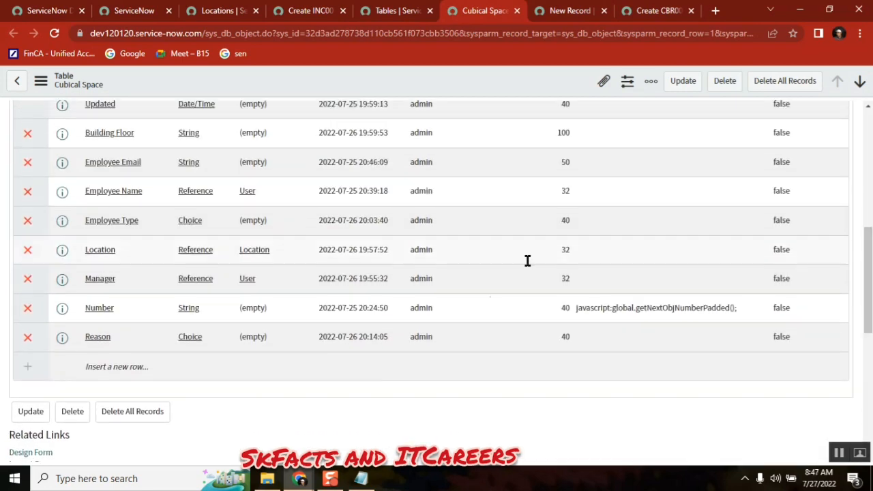
{"action": "left_click", "coordinate": [127, 228], "text": "ctrl"}
{"action": "left_click", "coordinate": [496, 15]}
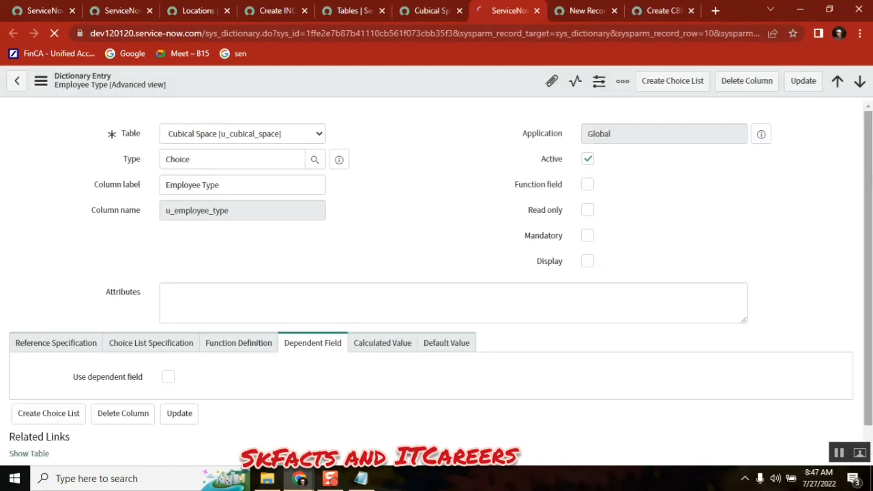
{"action": "scroll", "coordinate": [867, 161], "scroll_direction": "down", "scroll_amount": 4}
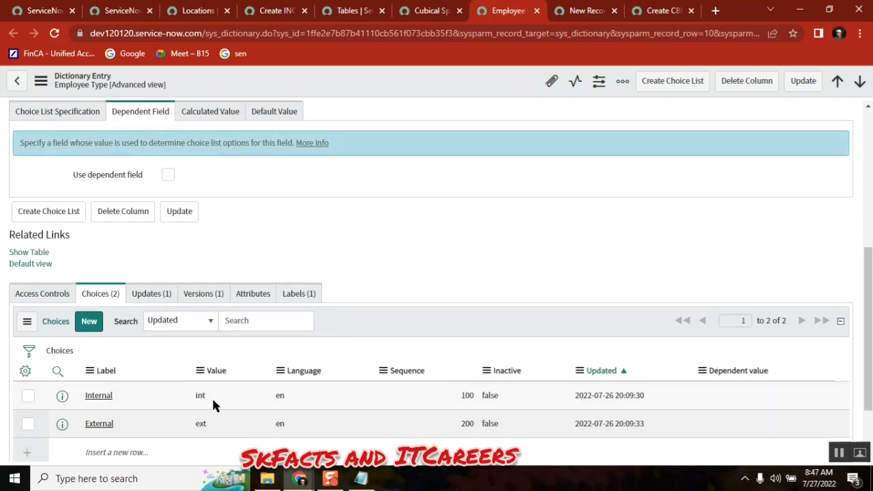
{"action": "double_click", "coordinate": [198, 397]}
{"action": "key", "text": "ctrl+c"}
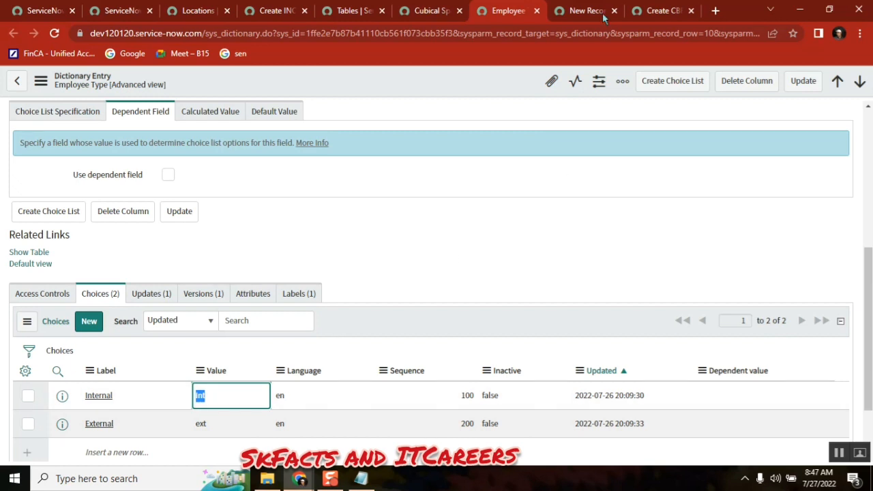
- Set the new Reason choice's Dependent value to int and Sequence to 100, and save the record without leaving it
{"action": "left_click", "coordinate": [568, 11]}
{"action": "left_click", "coordinate": [319, 275]}
{"action": "key", "text": "ctrl+v"}
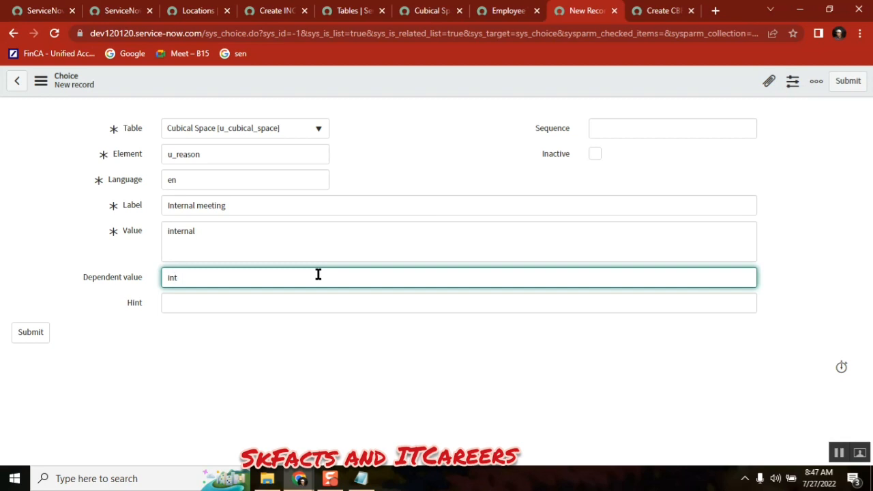
{"action": "left_click", "coordinate": [658, 127]}
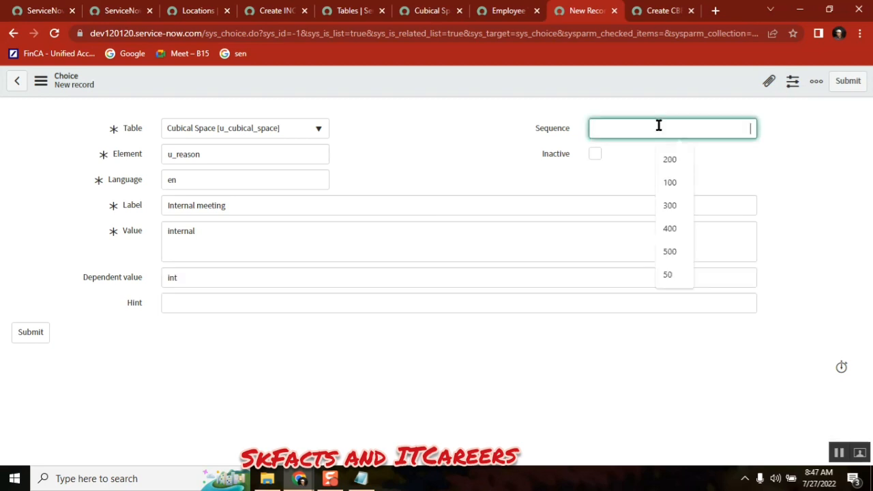
{"action": "type", "text": "100"}
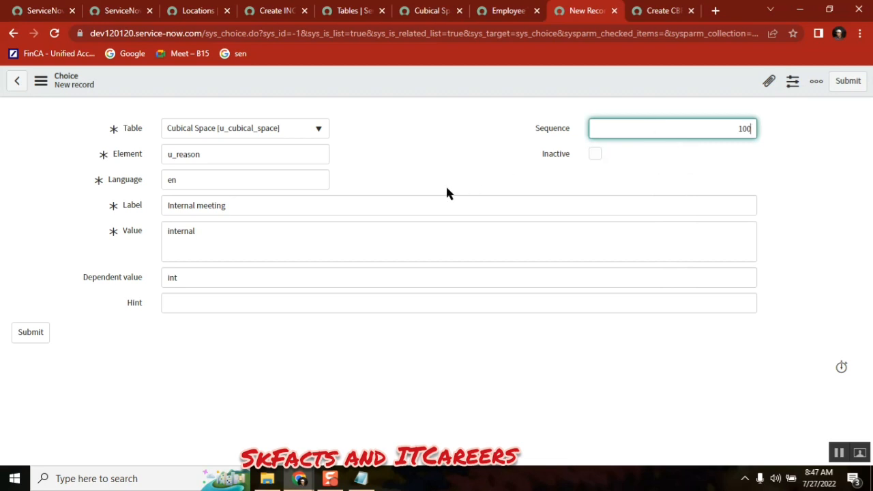
{"action": "left_click", "coordinate": [658, 10]}
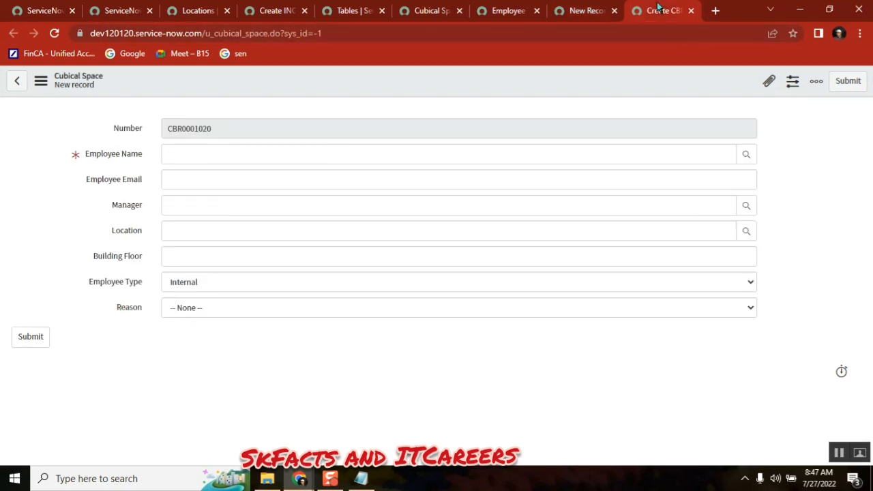
{"action": "left_click", "coordinate": [584, 11]}
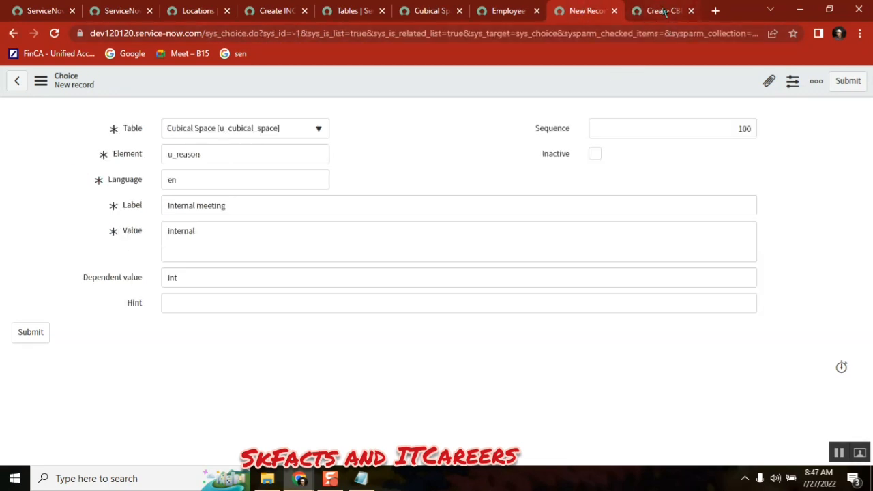
{"action": "right_click", "coordinate": [487, 81]}
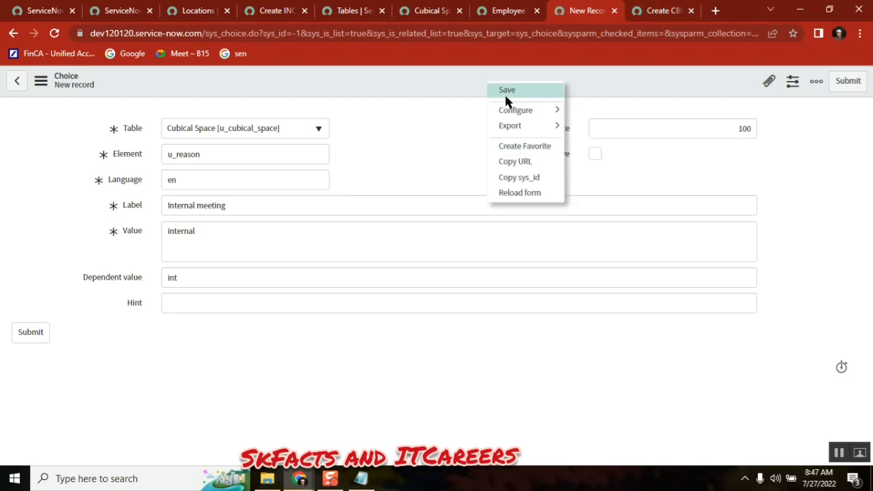
{"action": "left_click", "coordinate": [505, 92]}
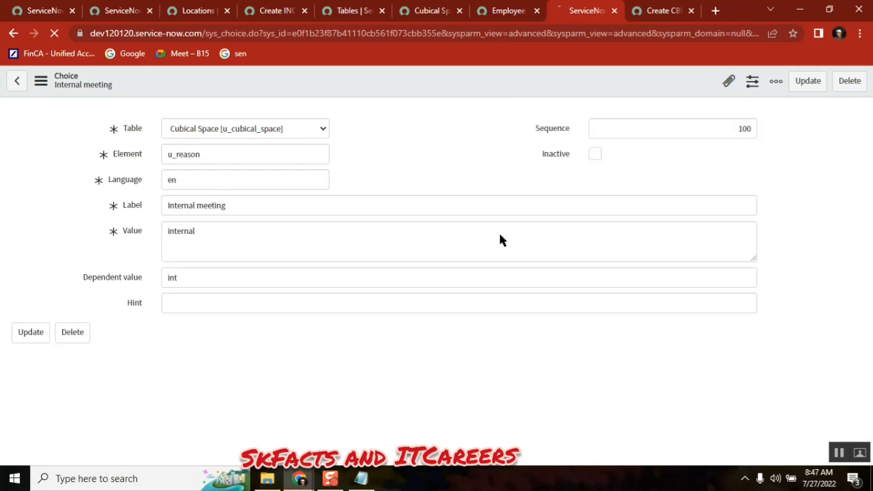
- Reload the new Cubical Space form, set Employee Type to Internal, and check the Reason field for the Internal meeting choice
{"action": "left_click", "coordinate": [658, 10]}
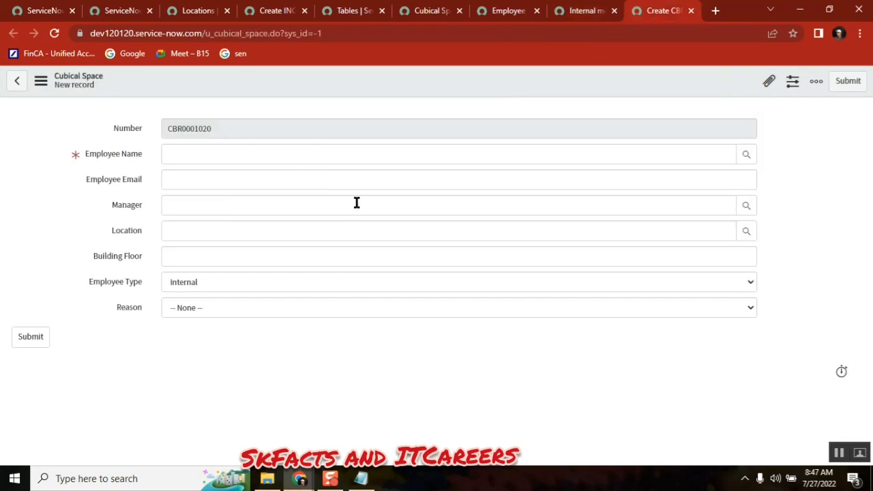
{"action": "left_click", "coordinate": [234, 312]}
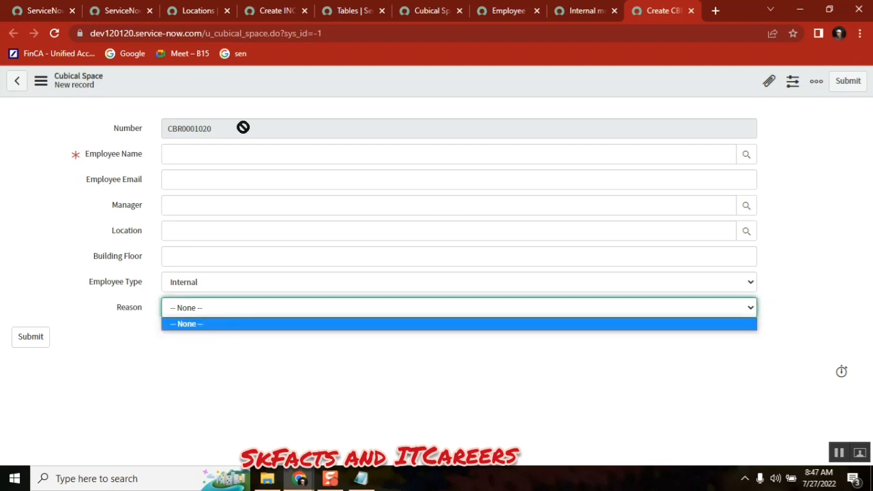
{"action": "left_click", "coordinate": [54, 32]}
{"action": "left_click", "coordinate": [491, 127]}
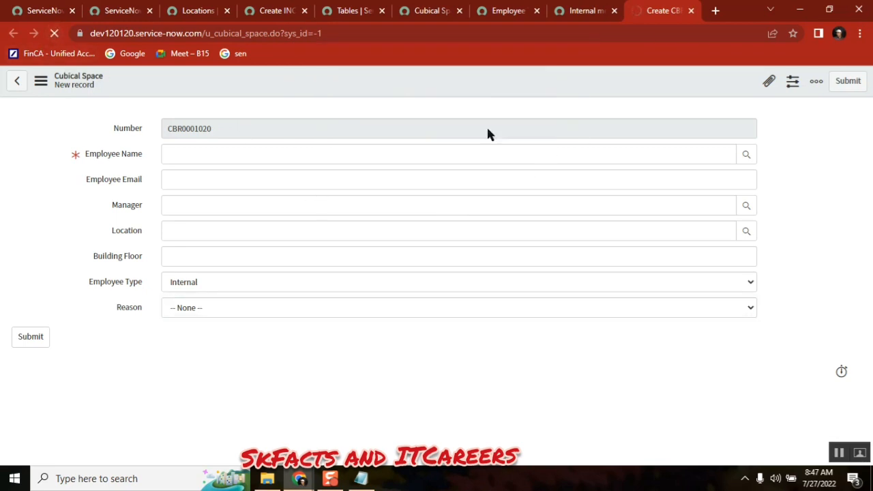
{"action": "left_click", "coordinate": [259, 280]}
{"action": "left_click", "coordinate": [233, 310]}
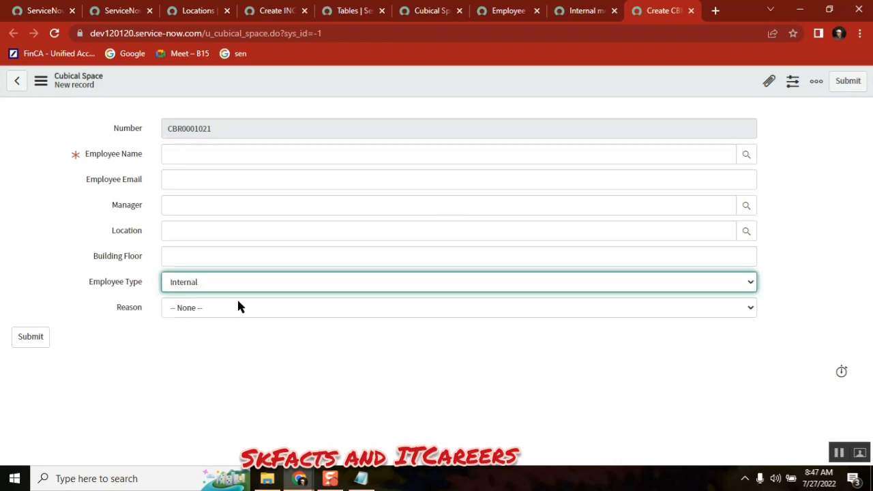
{"action": "left_click", "coordinate": [238, 305]}
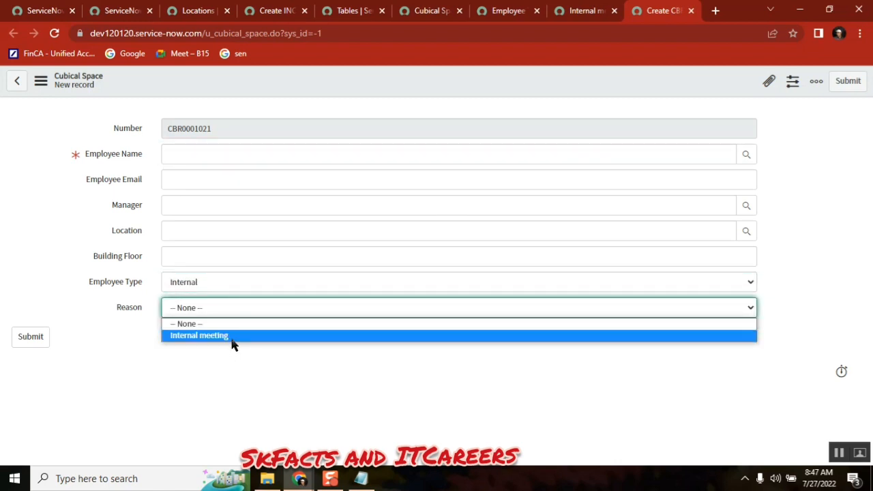
- Switch Employee Type to External and check which choices the Reason field offers
{"action": "left_click", "coordinate": [210, 283]}
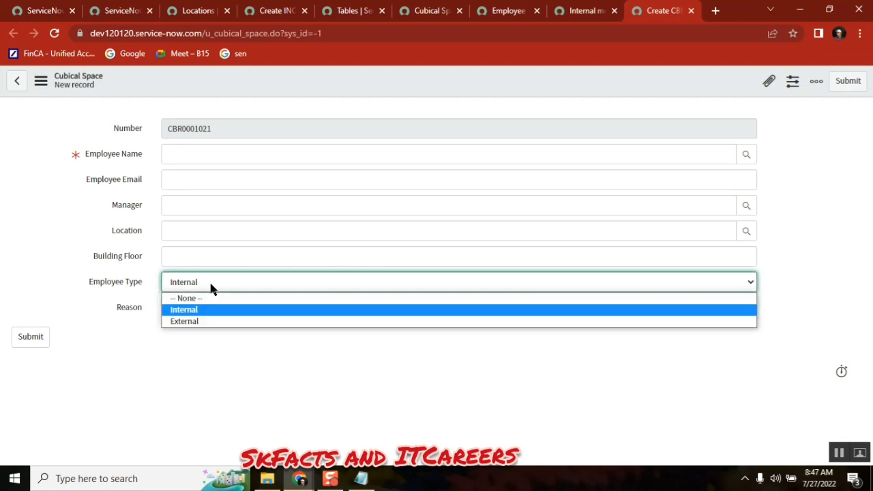
{"action": "left_click", "coordinate": [212, 321]}
{"action": "left_click", "coordinate": [204, 312]}
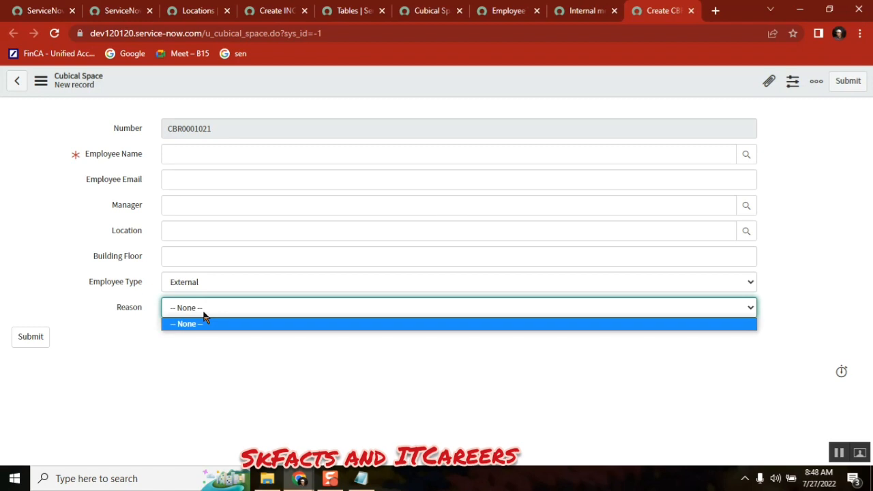
{"action": "left_click", "coordinate": [216, 377]}
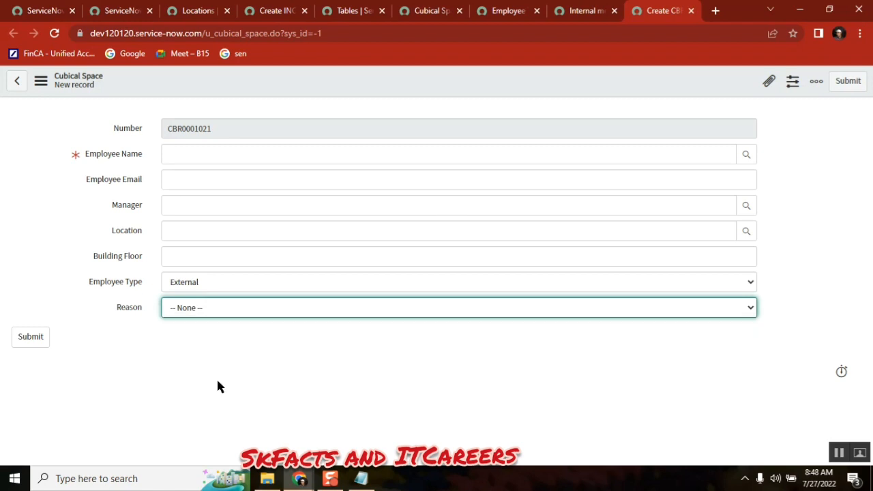
{"action": "left_click", "coordinate": [132, 314]}
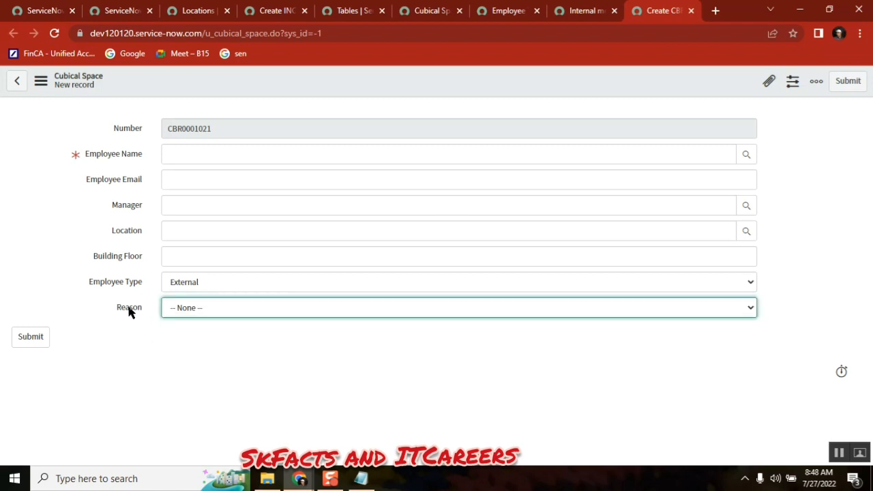
- Open the Reason column's dictionary entry from the Cubical Space table in a new browser tab and review its dependent field and choices
{"action": "left_click", "coordinate": [502, 14]}
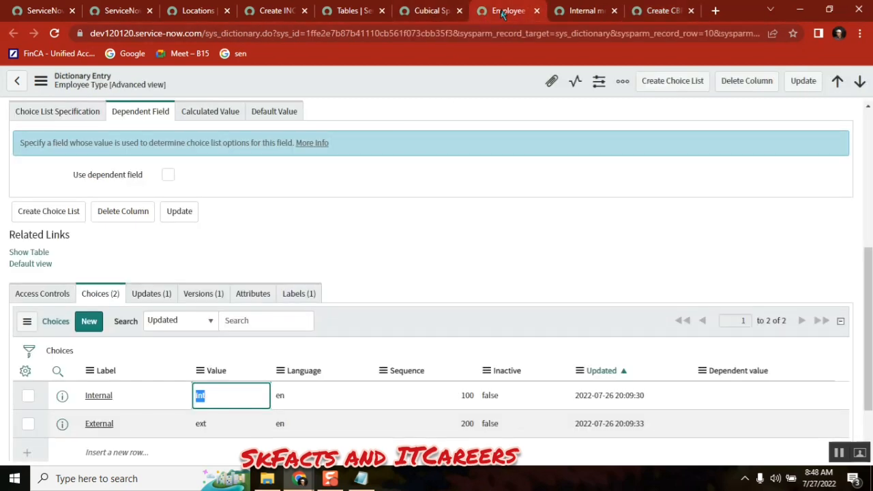
{"action": "left_click", "coordinate": [579, 13]}
{"action": "left_click", "coordinate": [450, 13]}
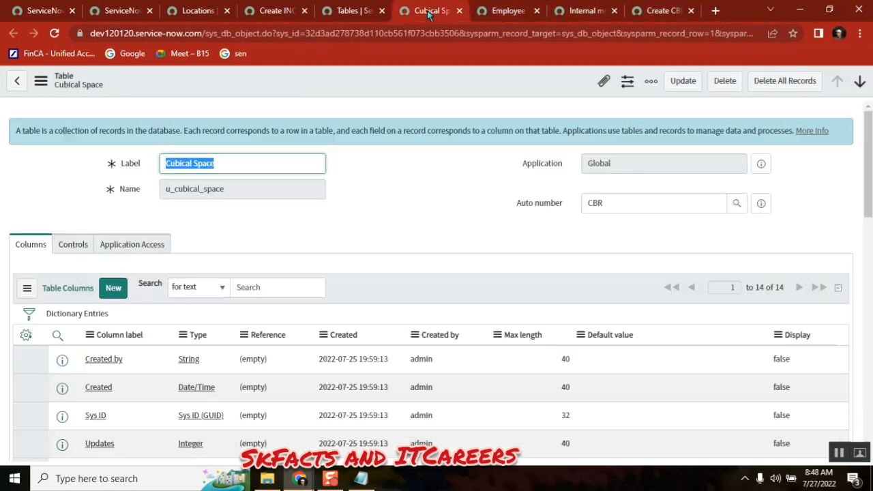
{"action": "scroll", "coordinate": [870, 187], "scroll_direction": "down", "scroll_amount": 1}
{"action": "scroll", "coordinate": [870, 187], "scroll_direction": "down", "scroll_amount": 5}
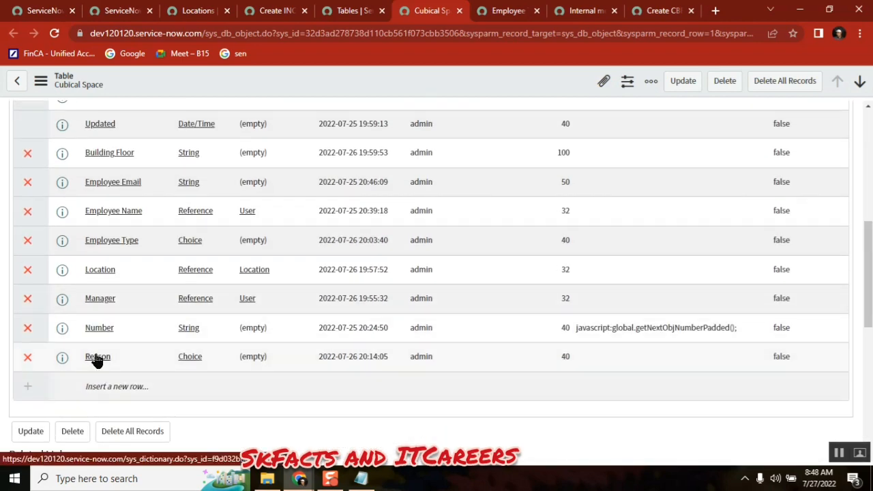
{"action": "middle_click", "coordinate": [97, 356]}
{"action": "left_click", "coordinate": [450, 10]}
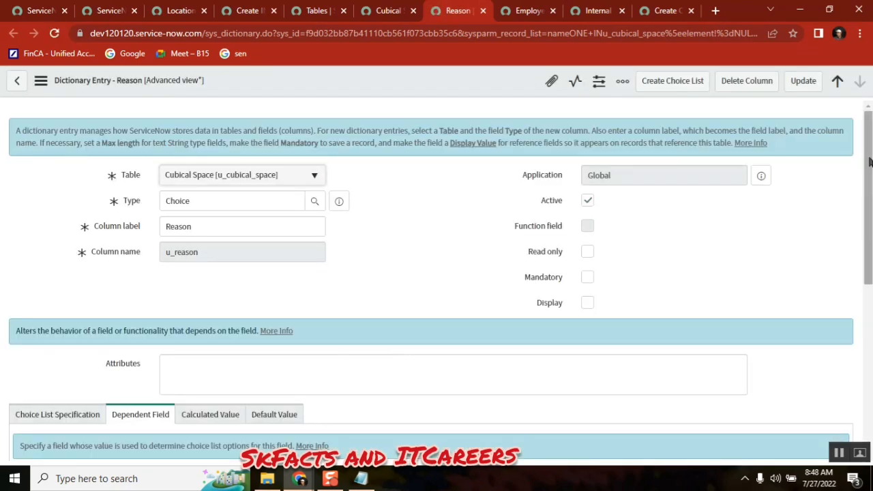
{"action": "left_click_drag", "start_coordinate": [869, 159], "coordinate": [865, 312]}
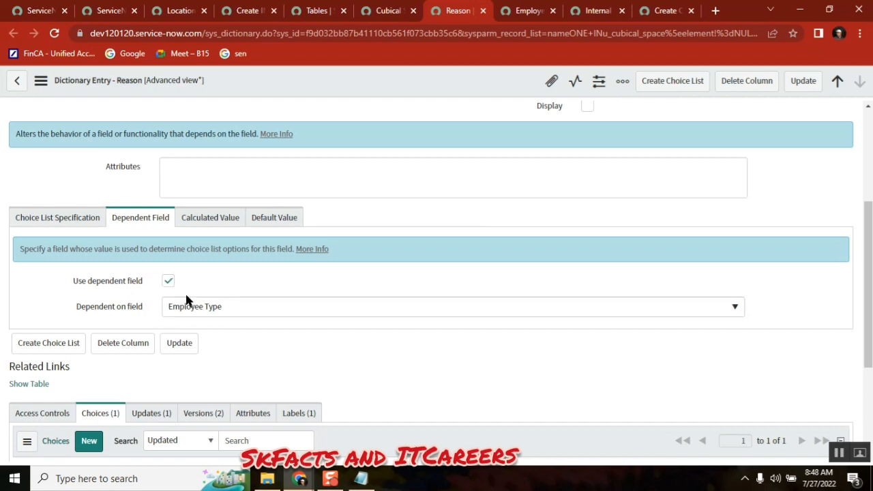
{"action": "scroll", "coordinate": [858, 288], "scroll_direction": "down", "scroll_amount": 2}
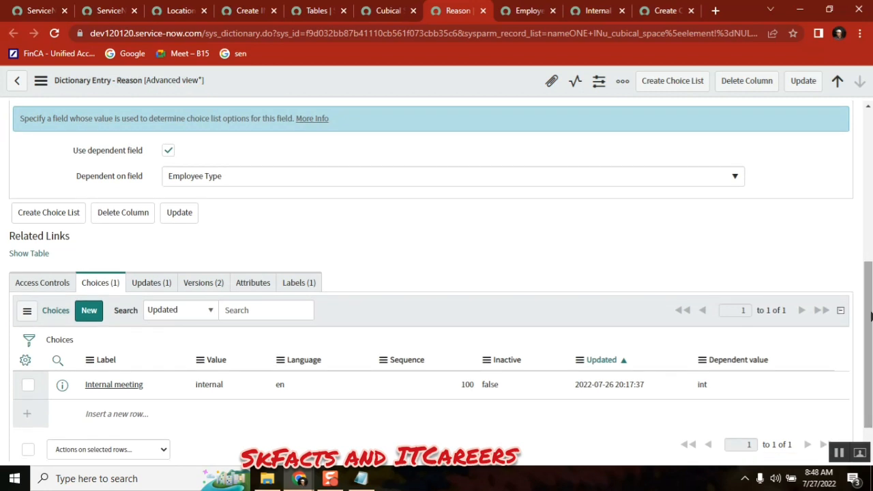
- Examine the Internal meeting choice record, checking its Label and Dependent value against the Employee Type choice
{"action": "left_click", "coordinate": [525, 11]}
{"action": "left_click", "coordinate": [590, 11]}
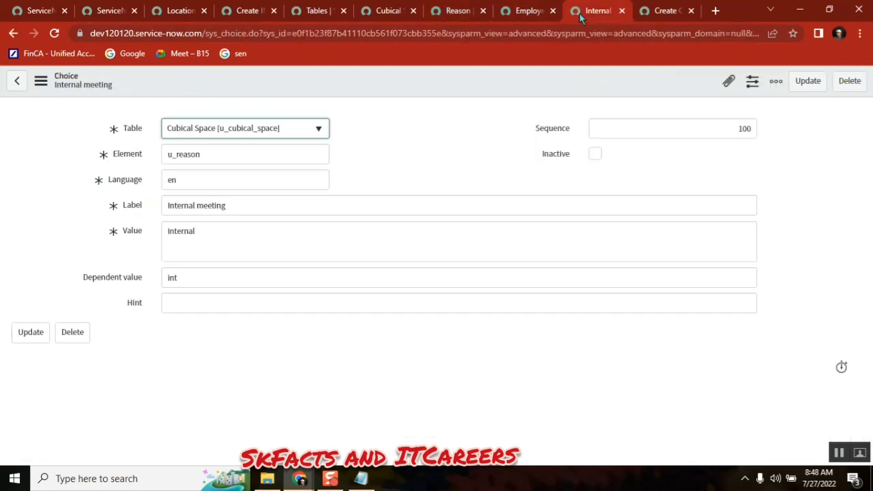
{"action": "left_click", "coordinate": [240, 208]}
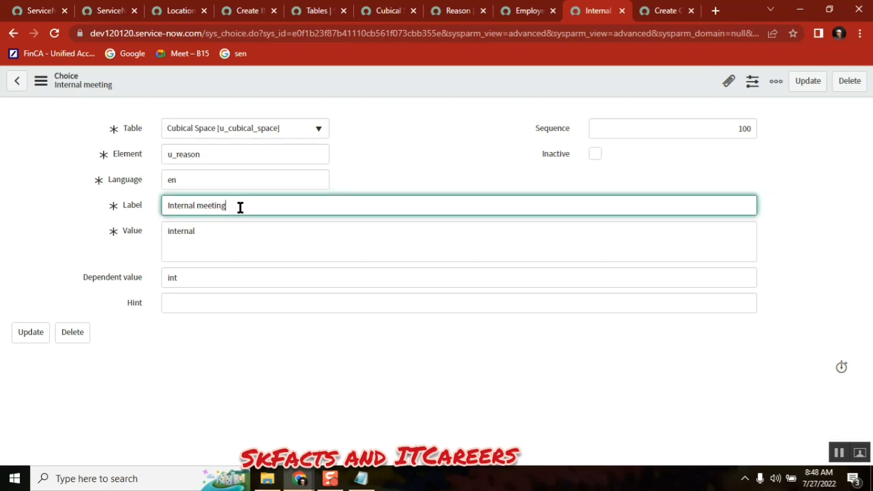
{"action": "left_click_drag", "start_coordinate": [240, 208], "coordinate": [160, 209]}
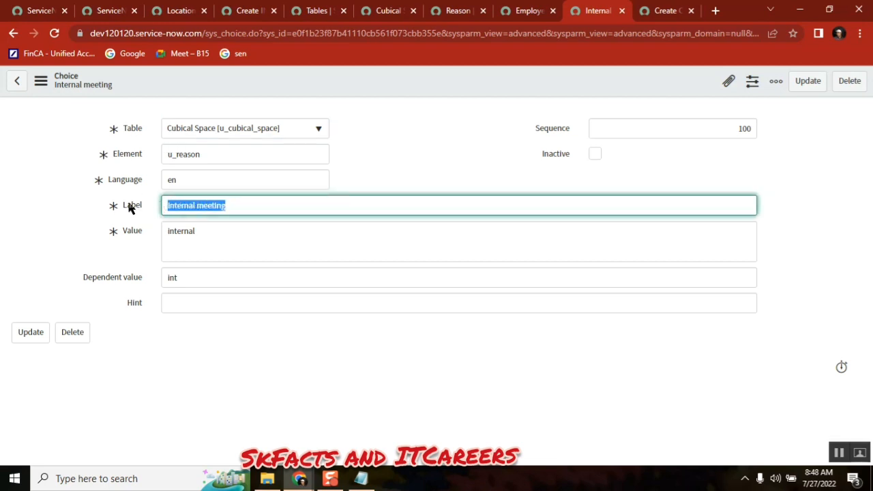
{"action": "left_click", "coordinate": [117, 277]}
{"action": "double_click", "coordinate": [171, 279]}
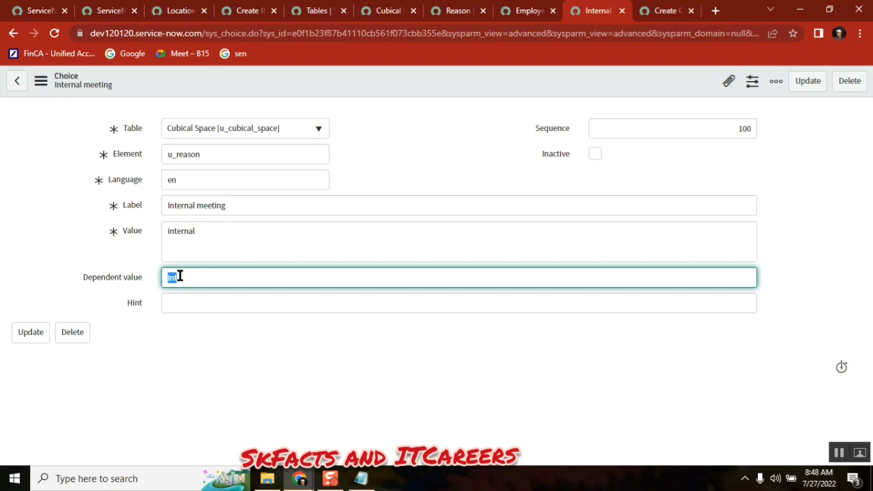
- Compare the Employee Type options on the new Cubical Space form with the Reason dictionary entry and the Internal meeting choice record
{"action": "left_click", "coordinate": [646, 19]}
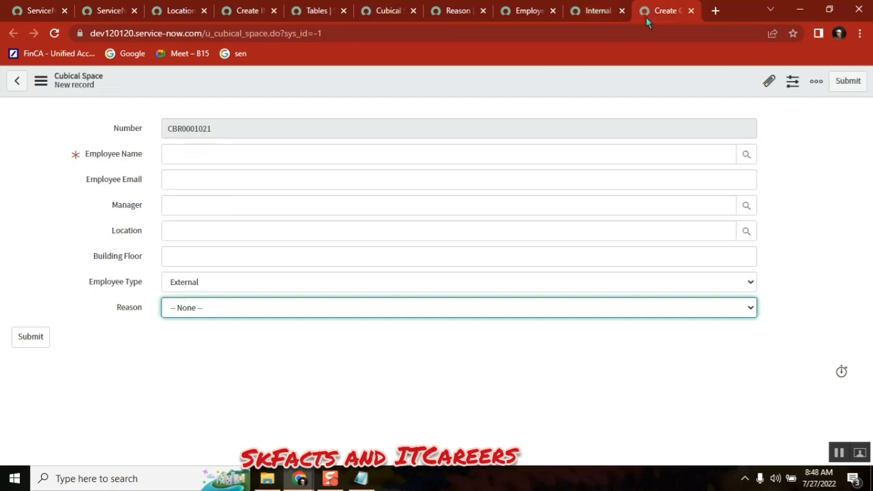
{"action": "left_click", "coordinate": [185, 285]}
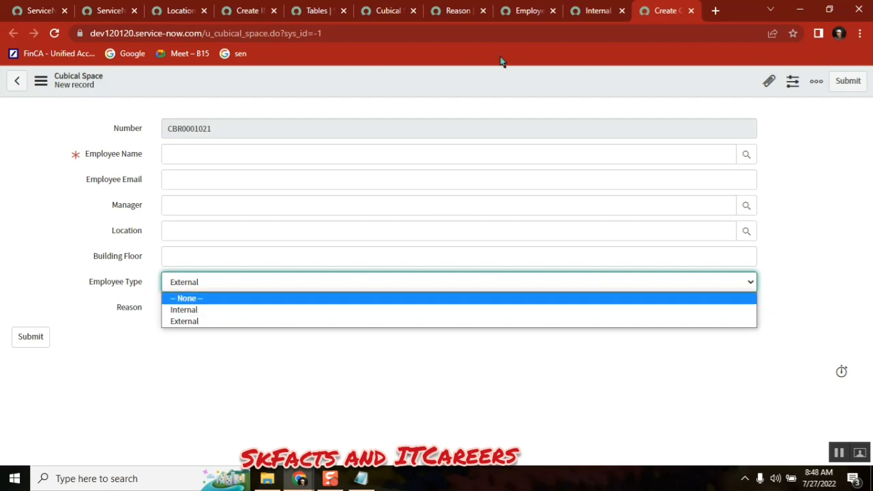
{"action": "left_click", "coordinate": [590, 10]}
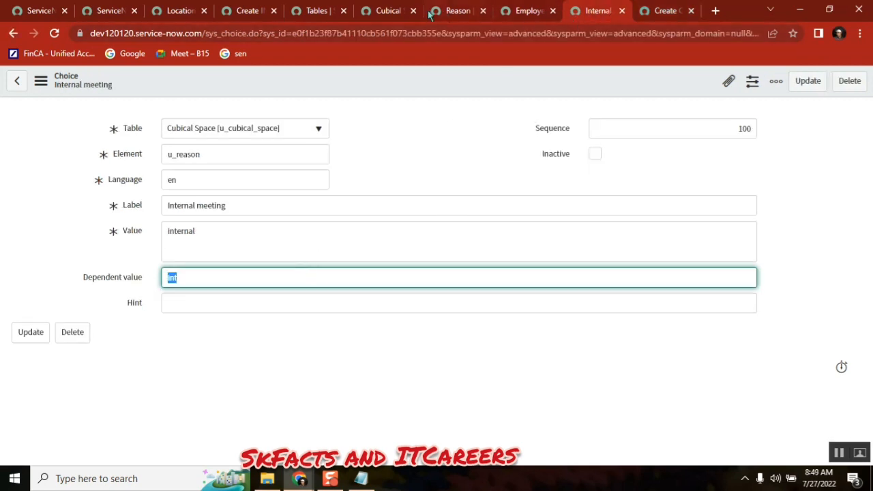
{"action": "left_click", "coordinate": [388, 11]}
{"action": "left_click", "coordinate": [453, 9]}
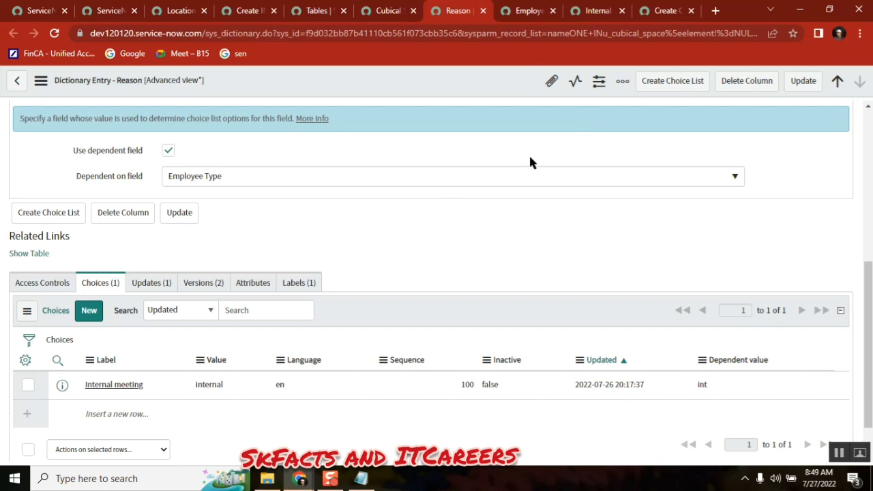
{"action": "left_click", "coordinate": [527, 11]}
{"action": "left_click", "coordinate": [598, 10]}
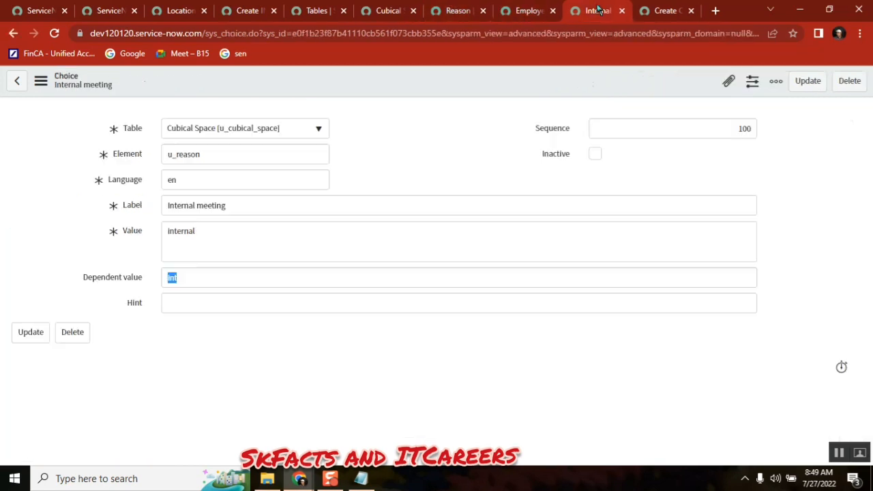
- On the new Cubical Space form, set Employee Type to Internal and Reason to Internal meeting, and check the available Reason choices
{"action": "left_click", "coordinate": [664, 11]}
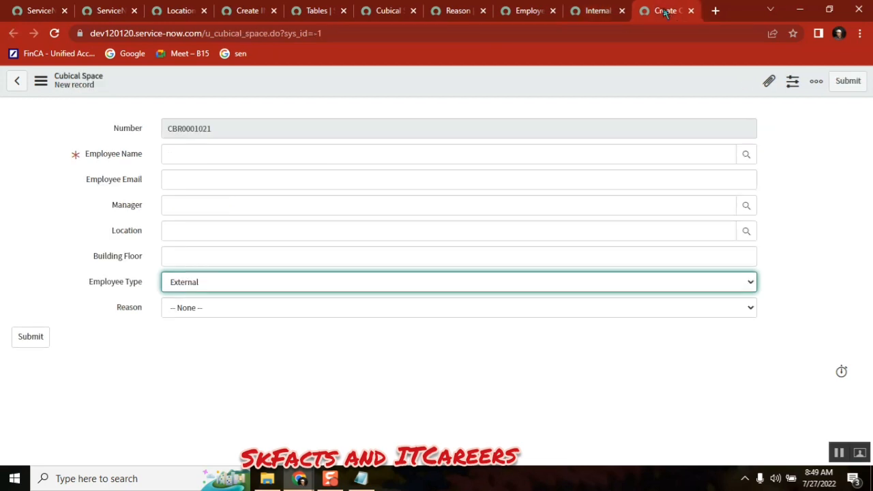
{"action": "left_click", "coordinate": [327, 282]}
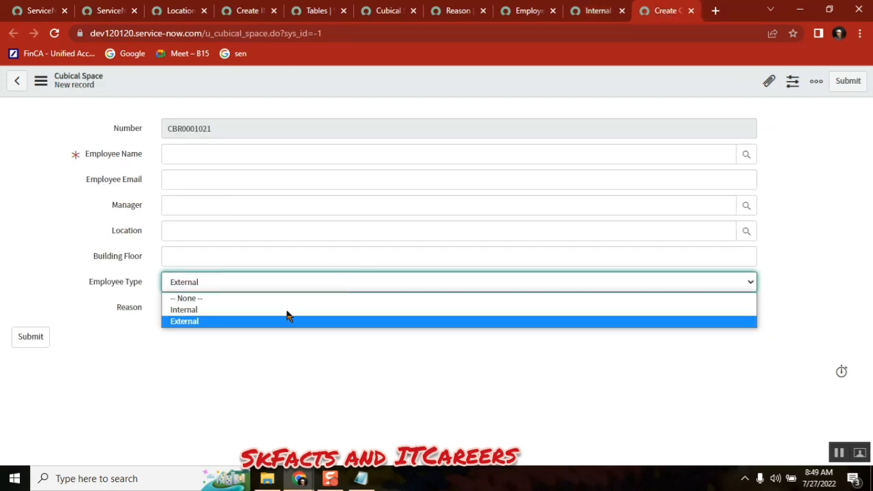
{"action": "left_click", "coordinate": [259, 311]}
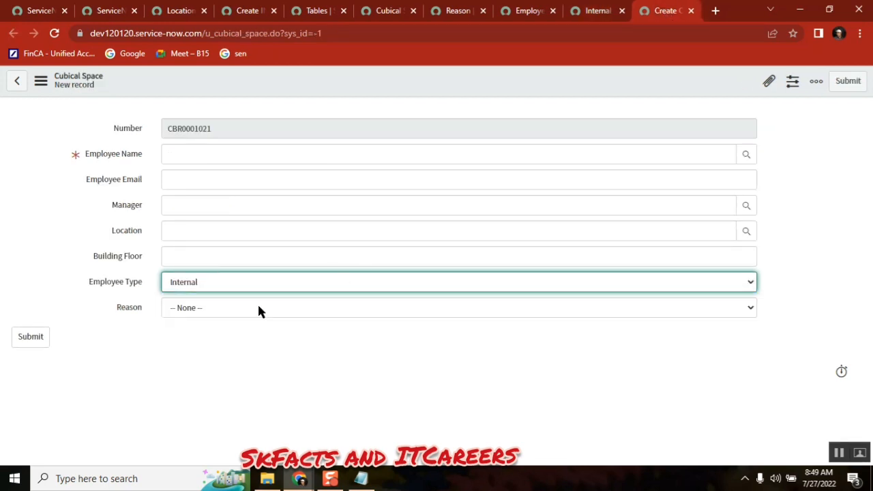
{"action": "left_click", "coordinate": [203, 283]}
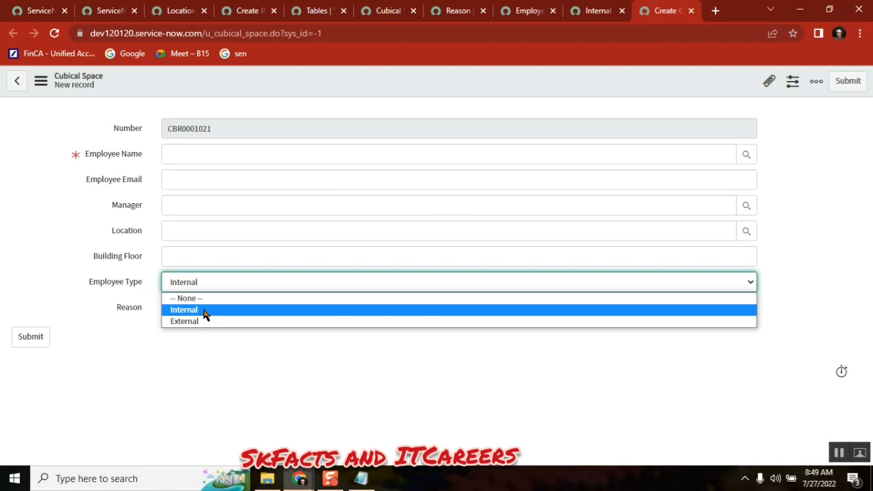
{"action": "left_click", "coordinate": [204, 311]}
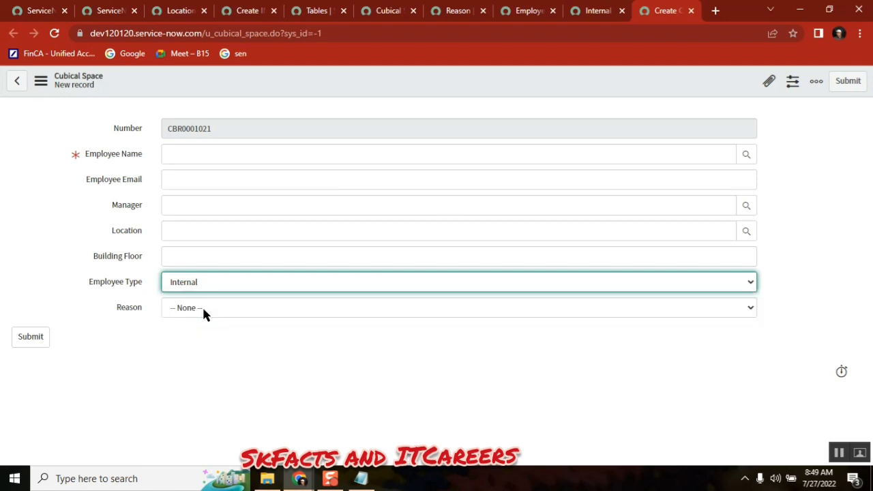
{"action": "left_click", "coordinate": [203, 308]}
{"action": "left_click", "coordinate": [204, 338]}
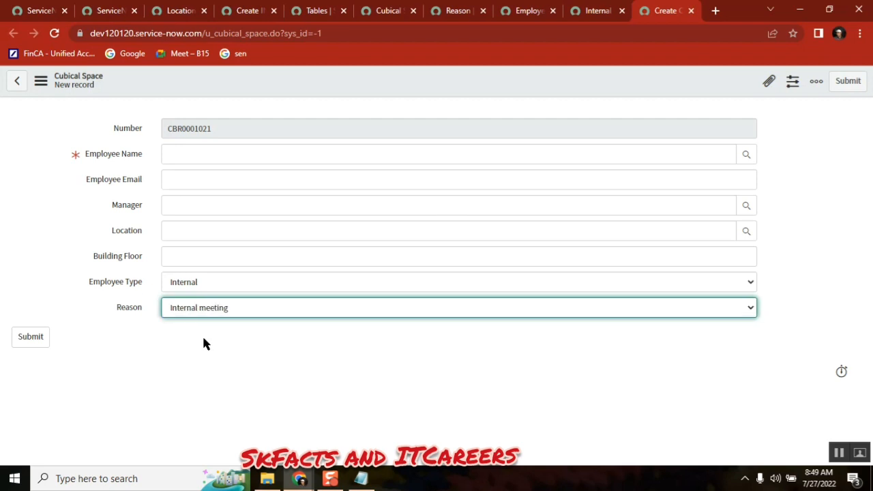
{"action": "left_click", "coordinate": [196, 289]}
{"action": "left_click", "coordinate": [196, 310]}
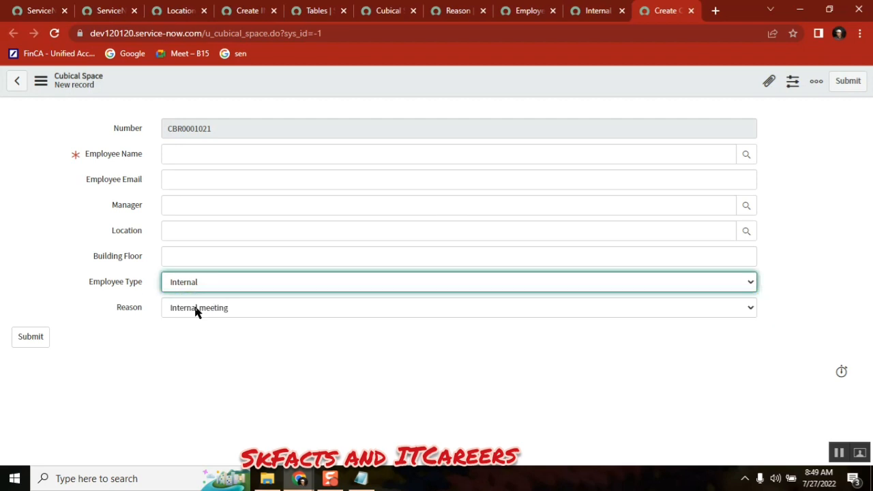
{"action": "left_click", "coordinate": [249, 313]}
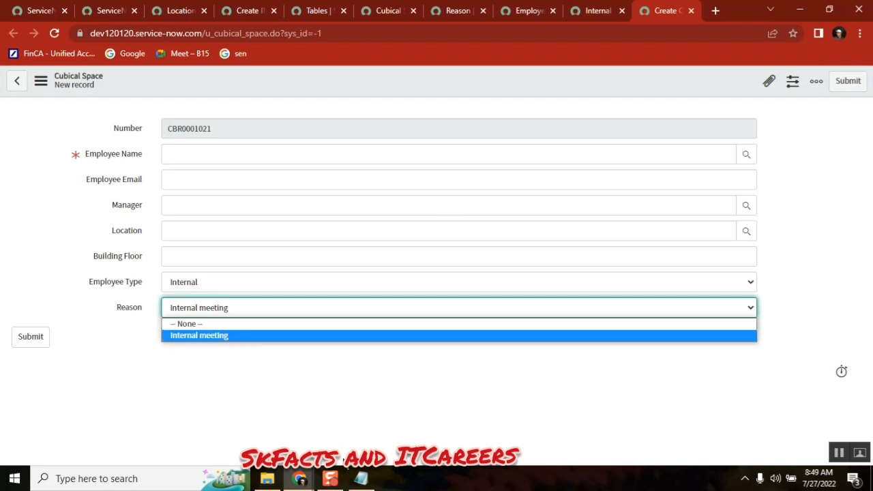
- Switch to the Notepad notes, select "town hall meeting" in the Reason line, and return to the Cubical Space form in the browser
{"action": "left_click", "coordinate": [362, 483]}
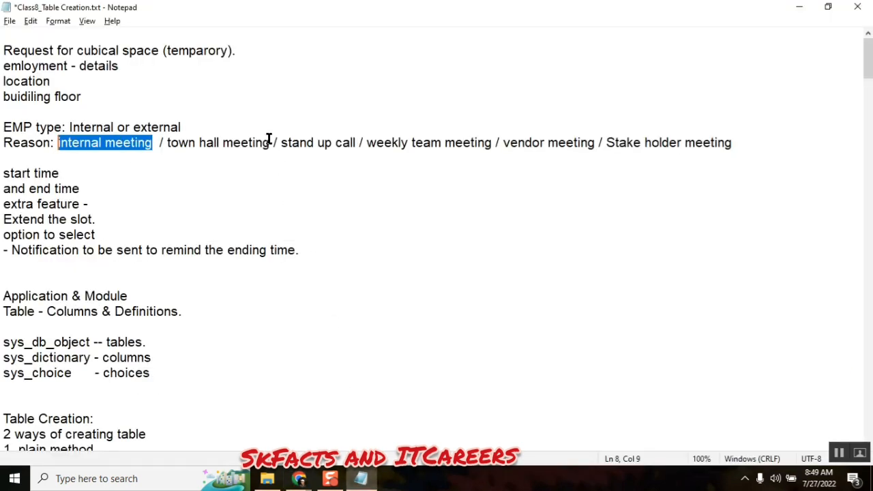
{"action": "left_click_drag", "start_coordinate": [270, 143], "coordinate": [167, 143]}
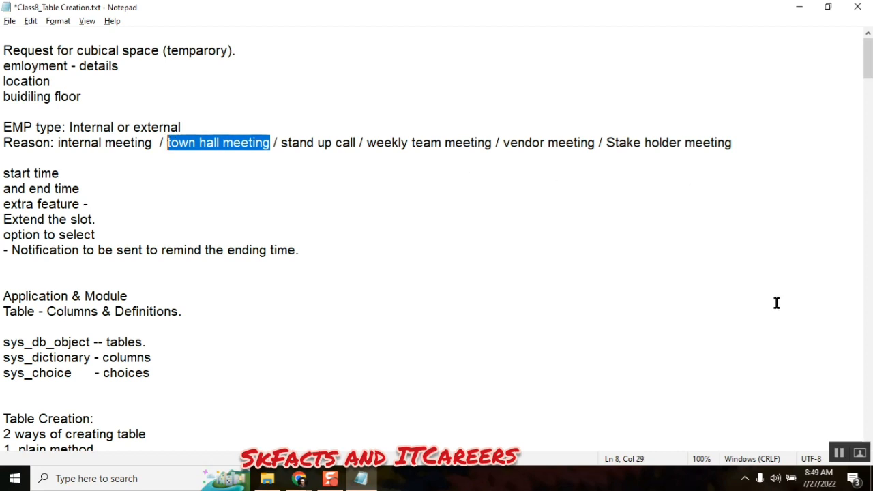
{"action": "mouse_move", "coordinate": [299, 478]}
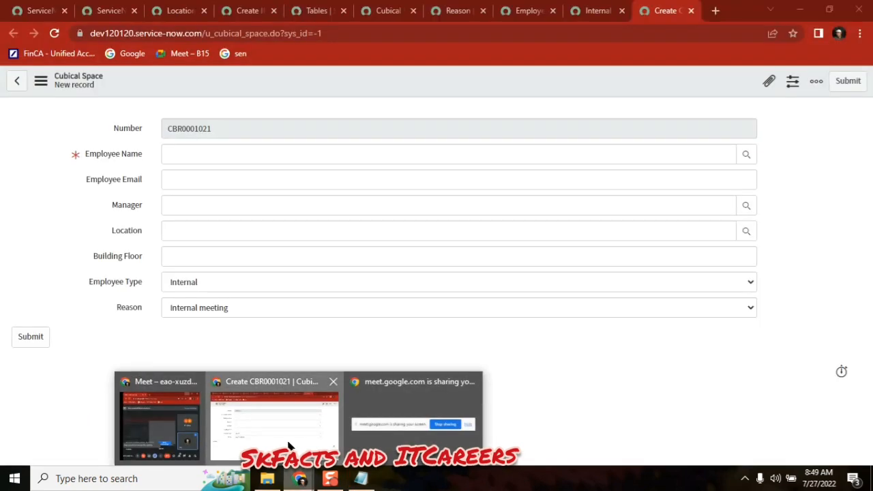
{"action": "left_click", "coordinate": [288, 446]}
- Compare the Internal choice's label and value in the Employee Type dictionary entry with the Internal meeting choice's Dependent value
{"action": "left_click", "coordinate": [385, 10]}
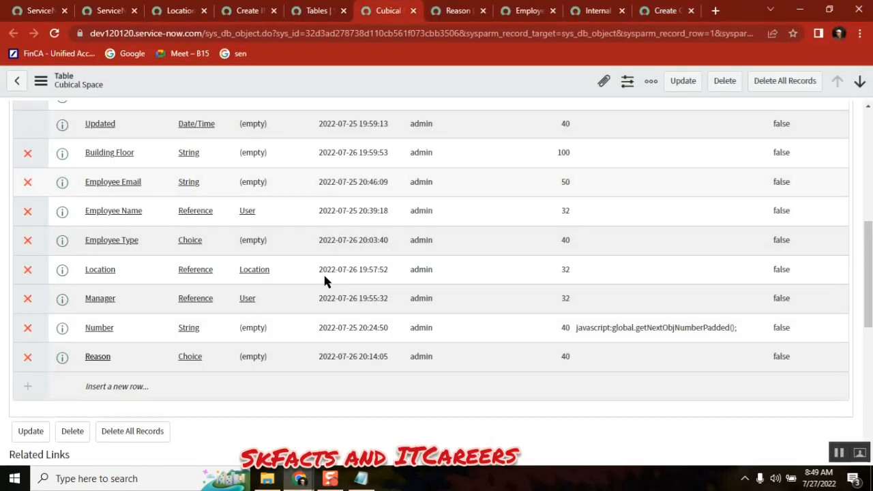
{"action": "left_click", "coordinate": [441, 19]}
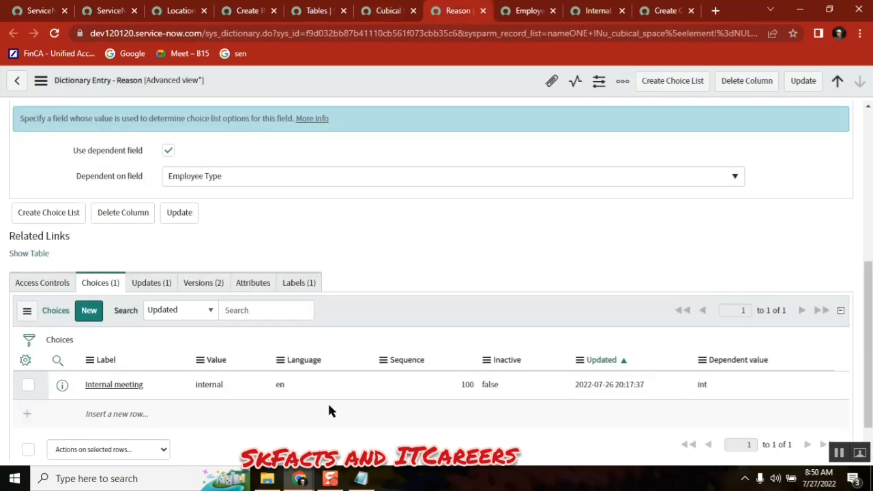
{"action": "left_click", "coordinate": [518, 14]}
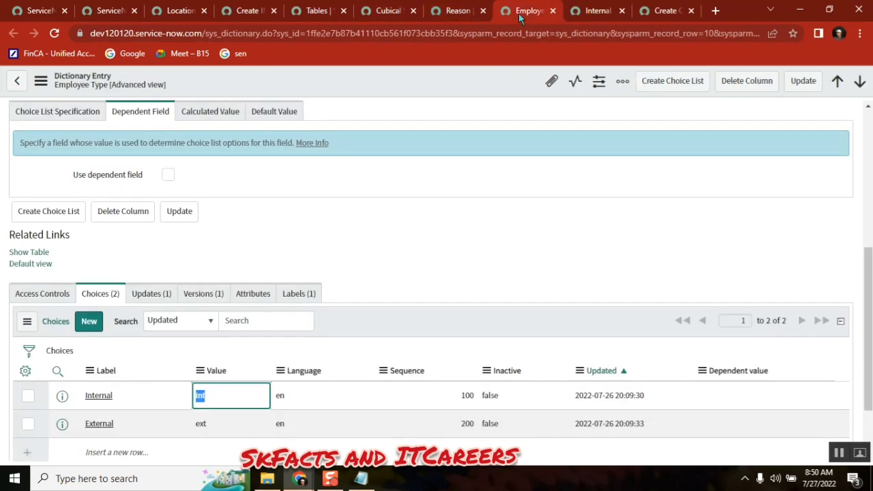
{"action": "left_click", "coordinate": [409, 243]}
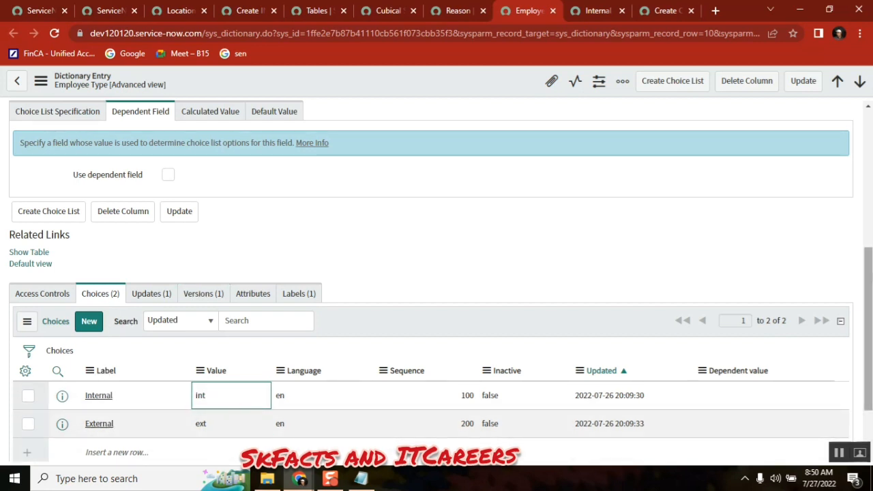
{"action": "left_click_drag", "start_coordinate": [870, 264], "coordinate": [871, 308]}
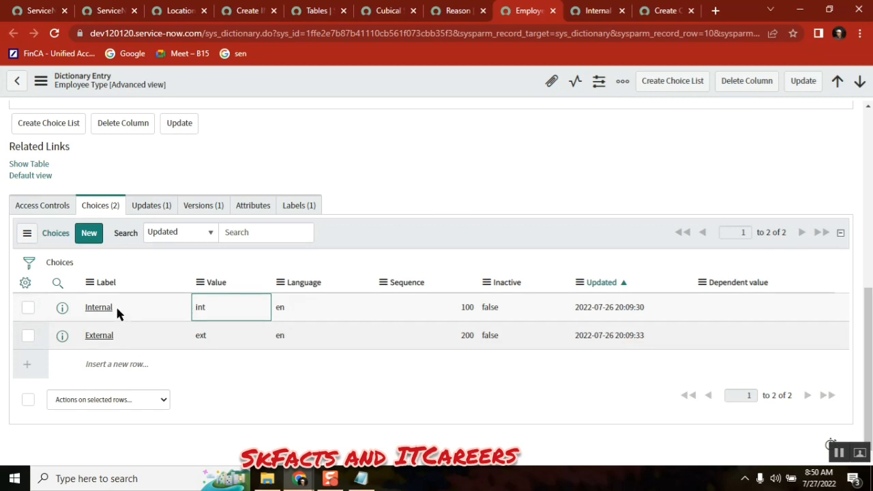
{"action": "double_click", "coordinate": [89, 308]}
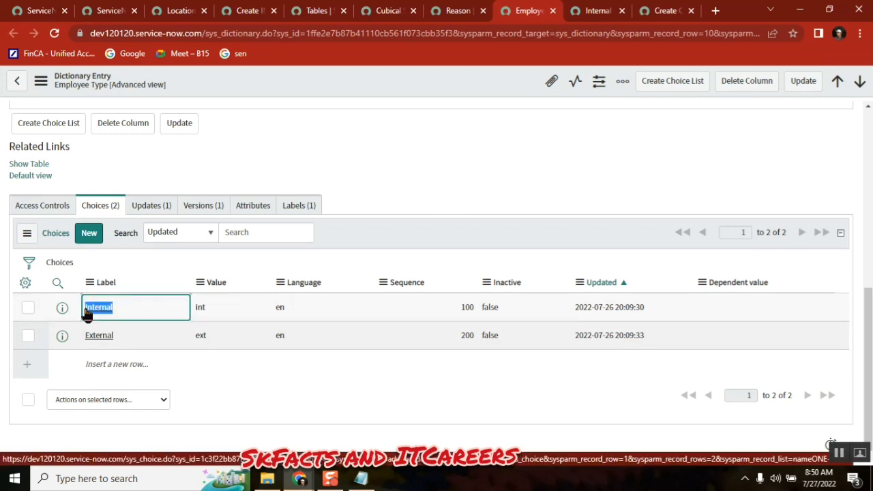
{"action": "left_click", "coordinate": [209, 309]}
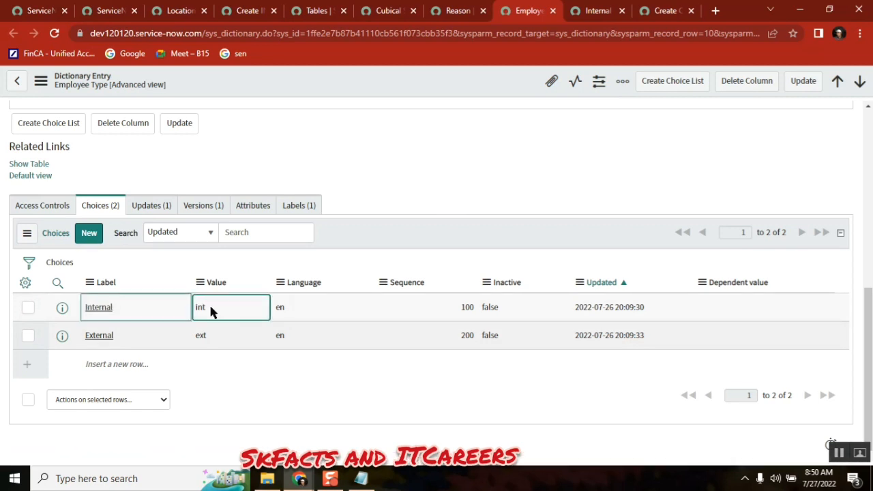
{"action": "double_click", "coordinate": [199, 307]}
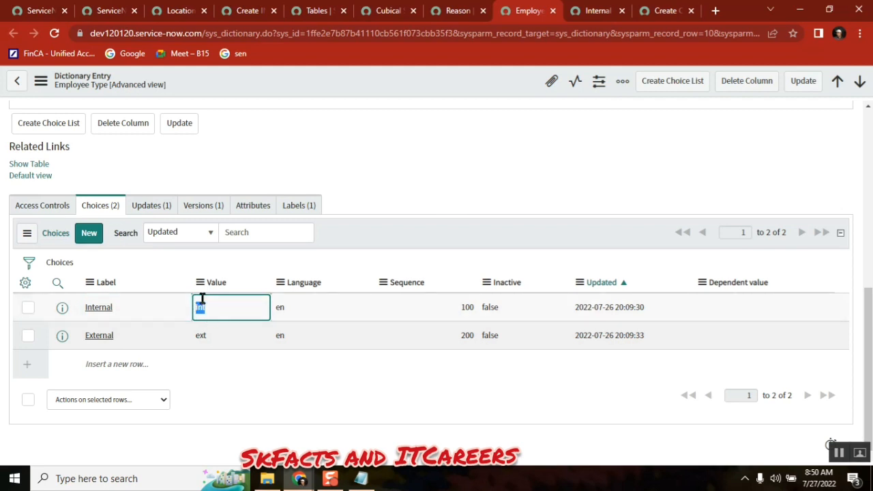
{"action": "left_click", "coordinate": [575, 16]}
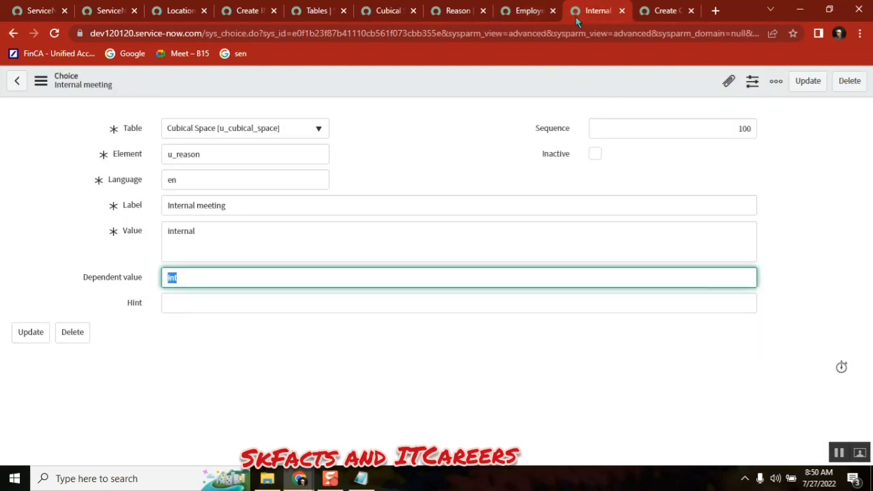
- On the new Cubical Space form, keep Employee Type as Internal and check which Reason choices are available for it
{"action": "left_click", "coordinate": [177, 277]}
{"action": "left_click", "coordinate": [667, 10]}
{"action": "left_click", "coordinate": [203, 280]}
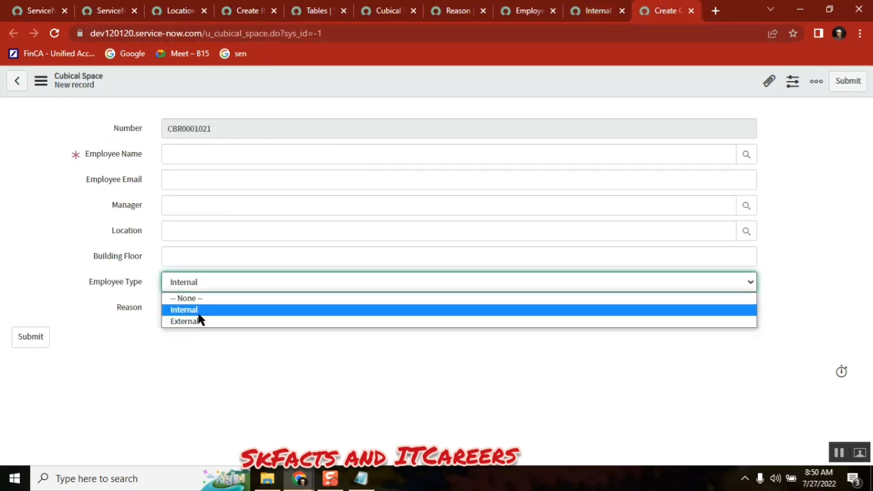
{"action": "left_click", "coordinate": [190, 310]}
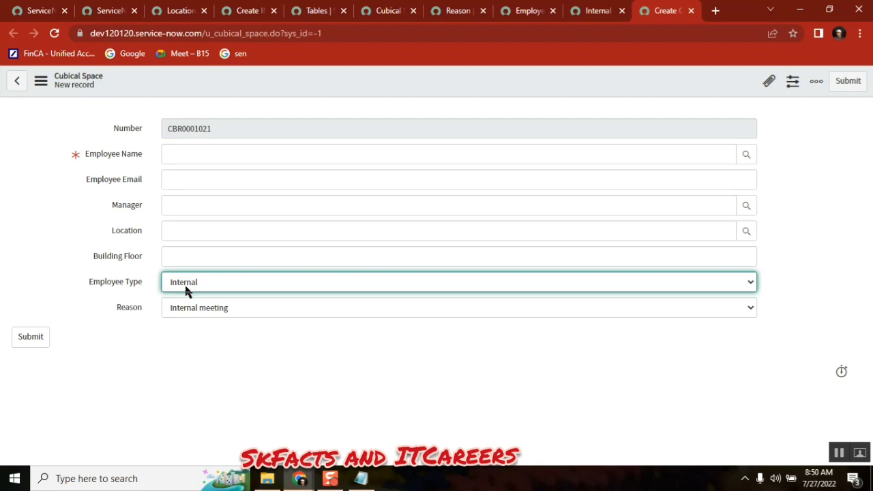
{"action": "left_click", "coordinate": [201, 307]}
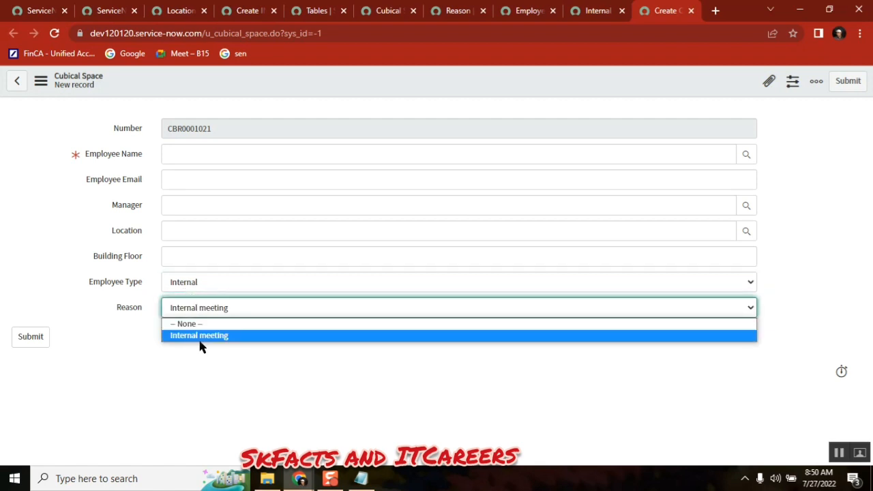
{"action": "left_click", "coordinate": [184, 284]}
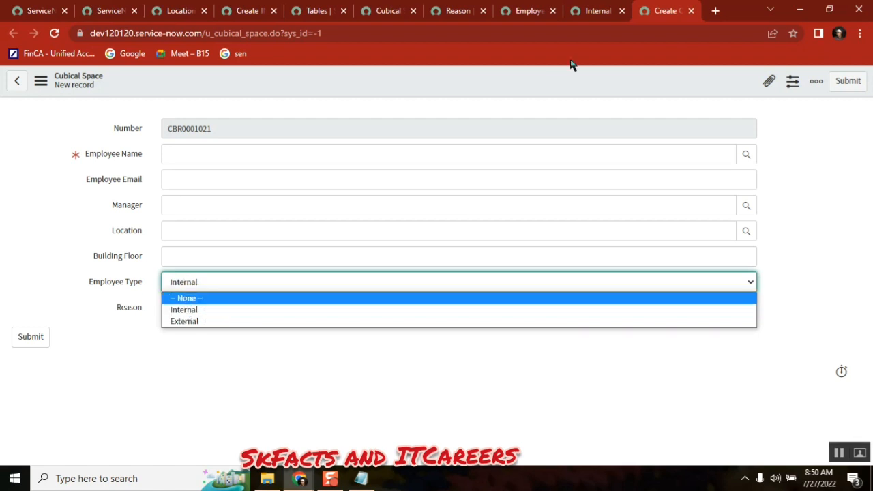
- Check the Internal meeting choice's Dependent value against the Internal choice's value in the Employee Type dictionary entry
{"action": "left_click", "coordinate": [578, 12]}
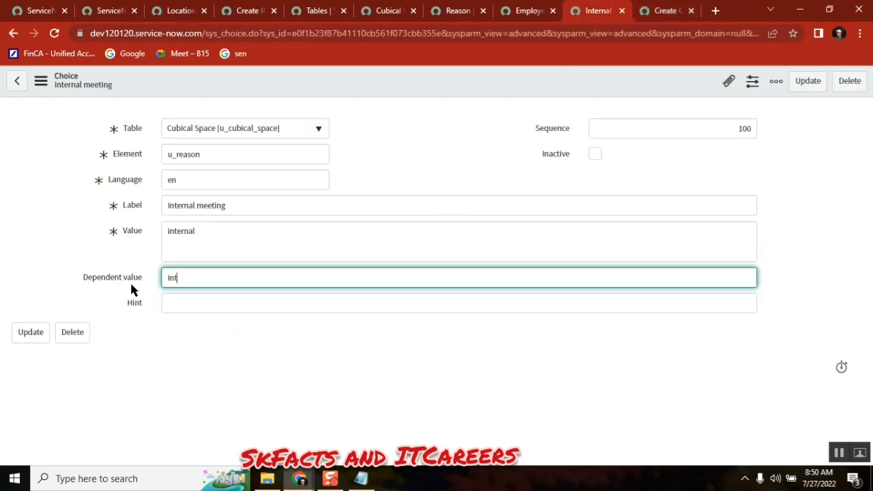
{"action": "left_click", "coordinate": [525, 10]}
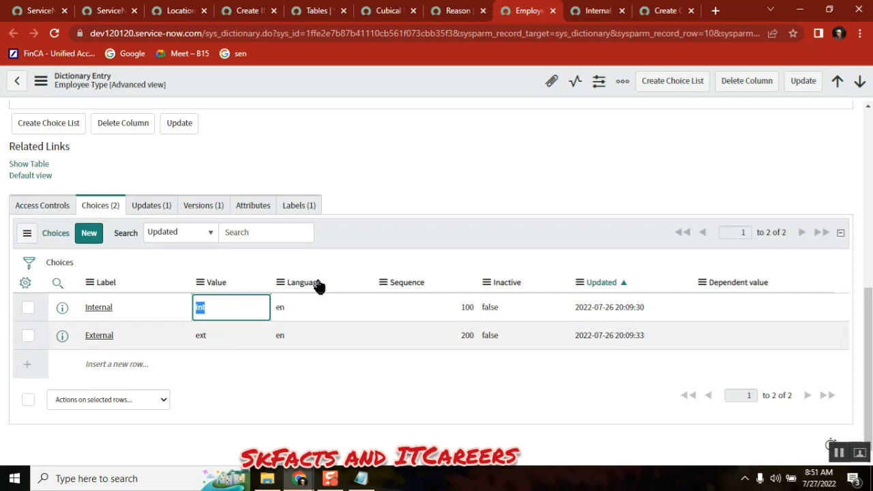
{"action": "left_click", "coordinate": [587, 13]}
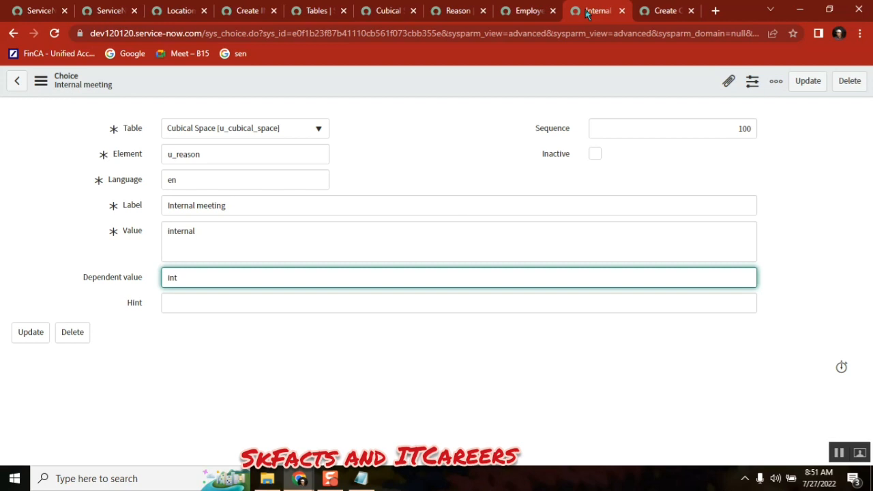
{"action": "left_click", "coordinate": [520, 11]}
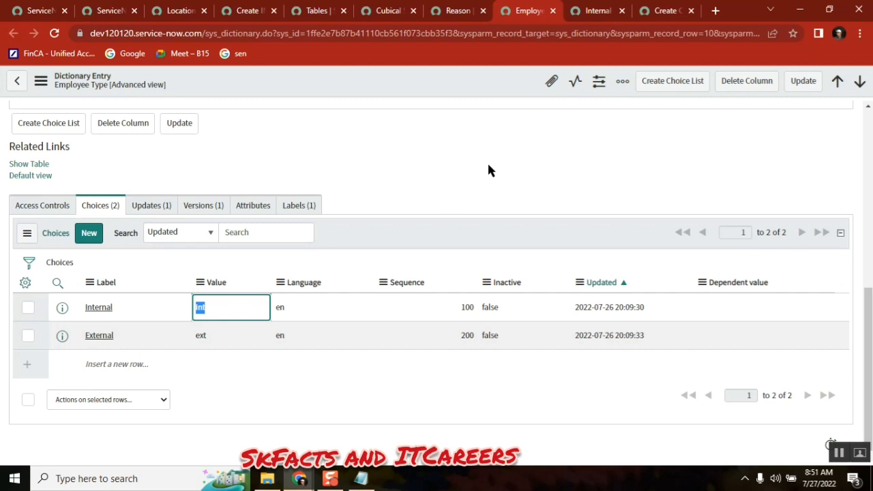
{"action": "left_click", "coordinate": [590, 13]}
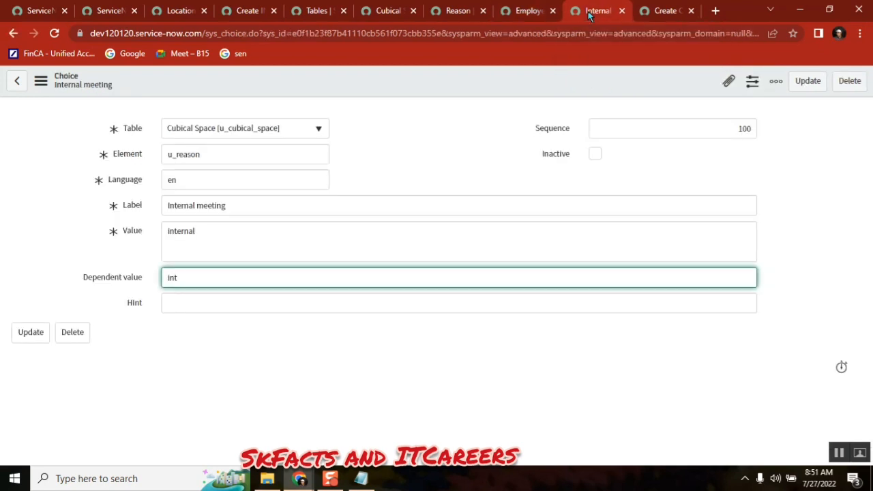
{"action": "left_click", "coordinate": [529, 13]}
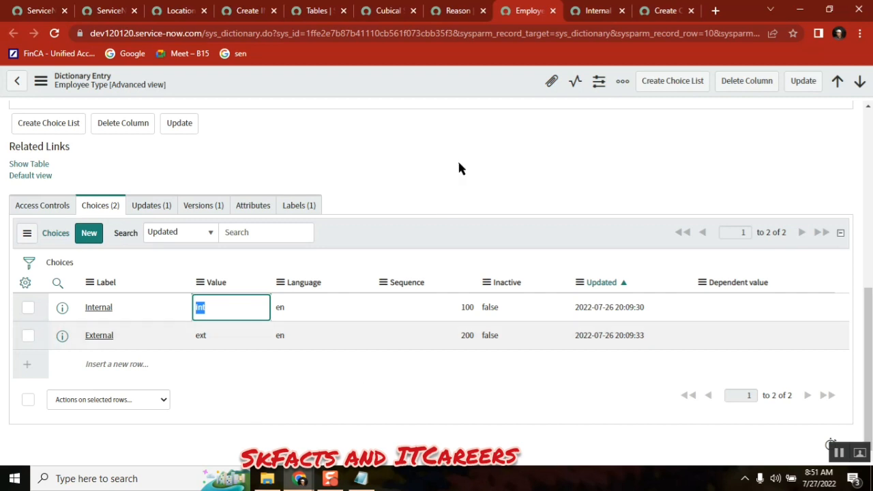
{"action": "left_click", "coordinate": [593, 11]}
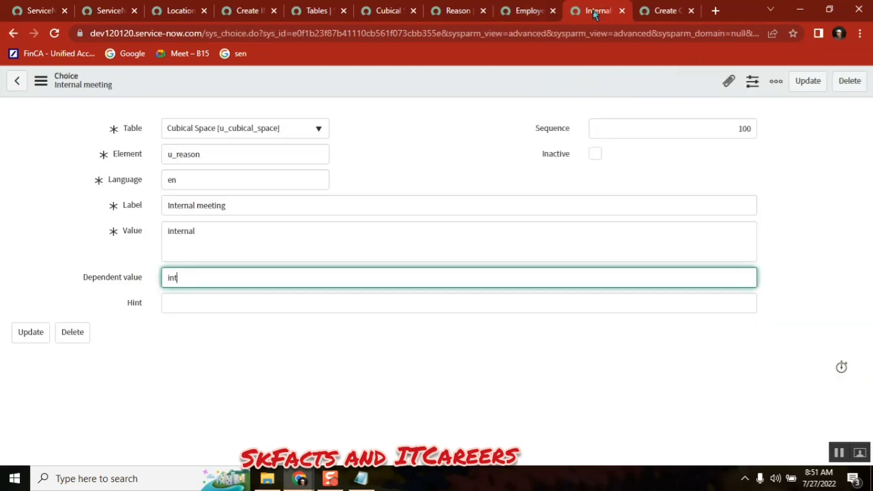
- Copy "town hall meeting" from the Notepad notes and paste it over the Label of the Internal meeting choice record
{"action": "left_click", "coordinate": [361, 479]}
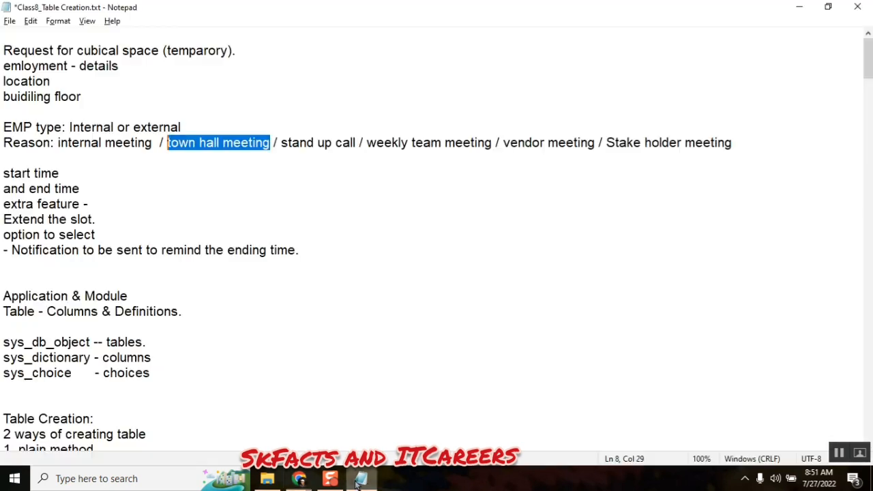
{"action": "right_click", "coordinate": [223, 147]}
{"action": "left_click", "coordinate": [257, 191]}
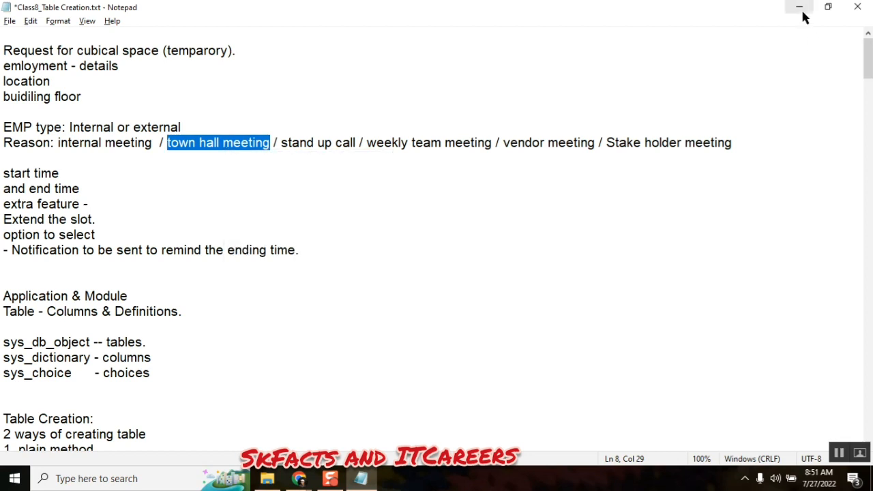
{"action": "left_click", "coordinate": [802, 10]}
{"action": "left_click_drag", "start_coordinate": [263, 206], "coordinate": [125, 199]}
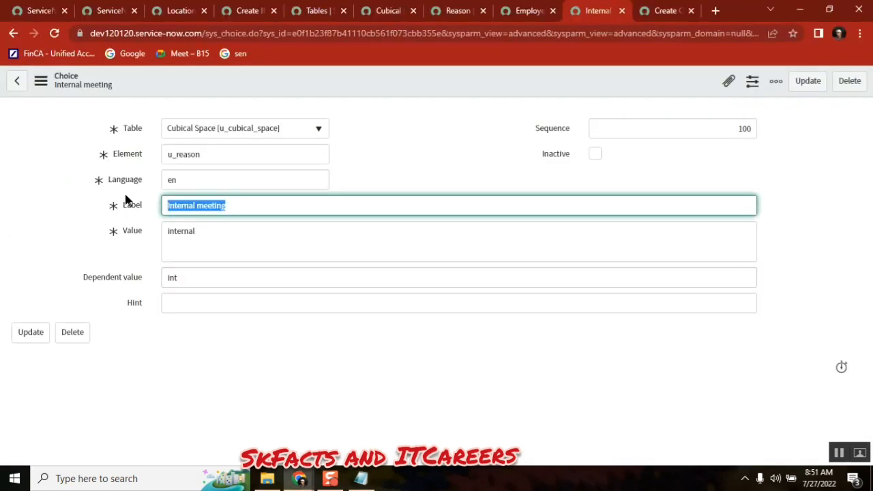
{"action": "key", "text": "ctrl+v"}
- Set the Value to thm and the Sequence to 200, and insert the record as a new choice while staying on it
{"action": "left_click", "coordinate": [215, 233]}
{"action": "key", "text": "BackSpace"}
{"action": "key", "text": "BackSpace"}
{"action": "key", "text": "BackSpace"}
{"action": "key", "text": "BackSpace"}
{"action": "key", "text": "BackSpace"}
{"action": "key", "text": "BackSpace"}
{"action": "key", "text": "BackSpace"}
{"action": "key", "text": "BackSpace"}
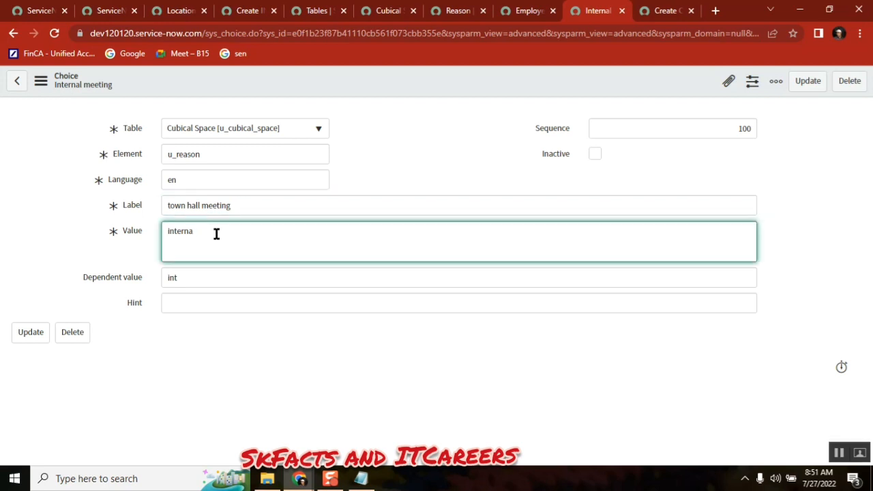
{"action": "type", "text": "thm"}
{"action": "left_click", "coordinate": [740, 129]}
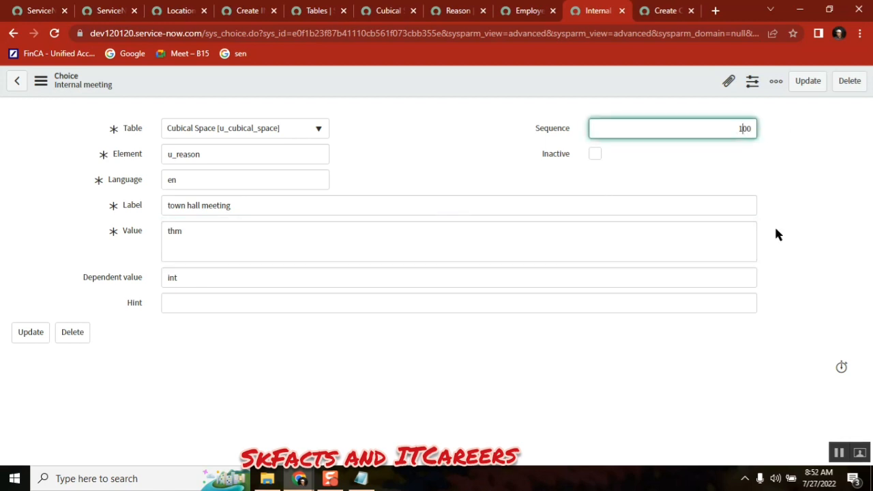
{"action": "key", "text": "BackSpace"}
{"action": "type", "text": "2"}
{"action": "right_click", "coordinate": [514, 82]}
{"action": "left_click", "coordinate": [545, 120]}
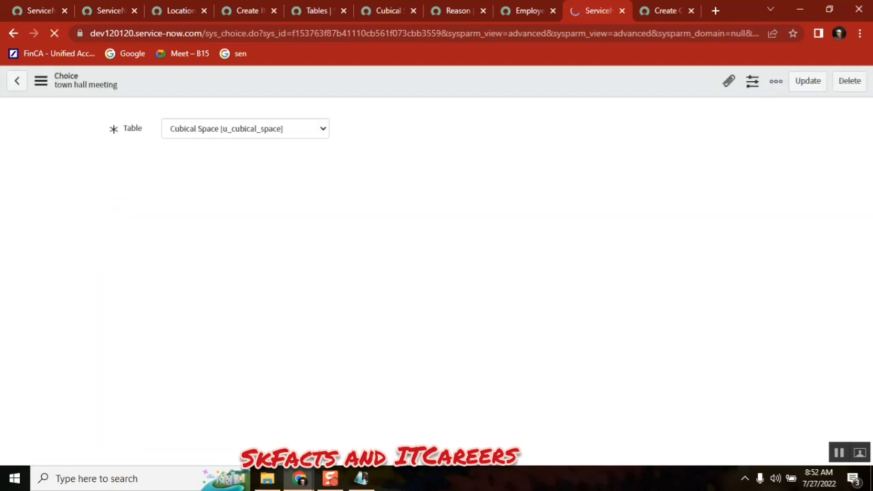
- Copy "stand up call" from the Notepad notes and paste it over the Label of the town hall meeting choice record
{"action": "left_click", "coordinate": [361, 478]}
{"action": "left_click", "coordinate": [356, 142]}
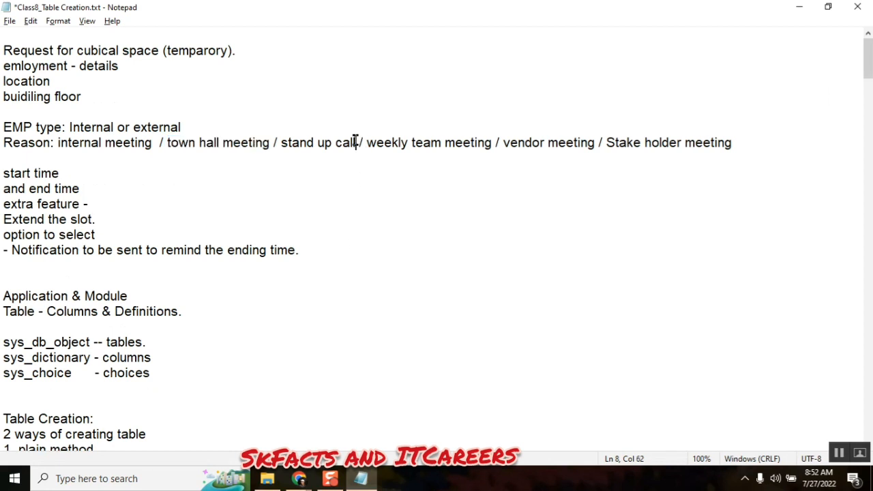
{"action": "left_click", "coordinate": [280, 142], "text": "shift"}
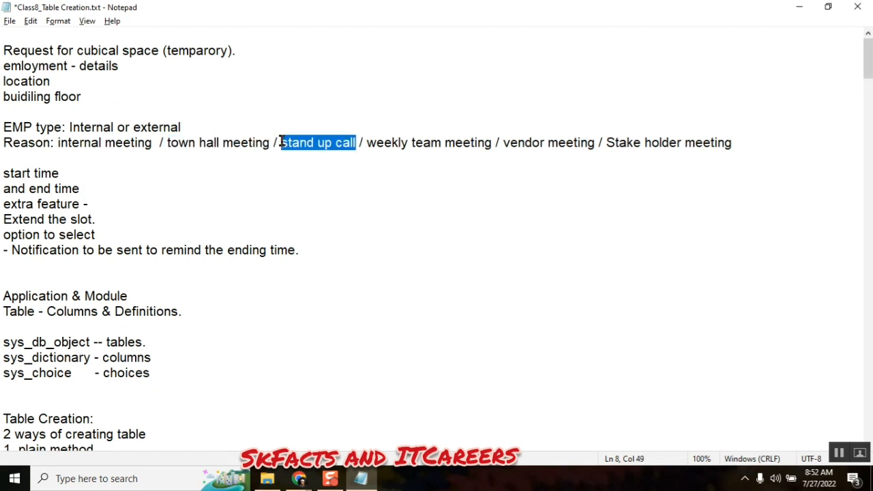
{"action": "key", "text": "alt+Tab"}
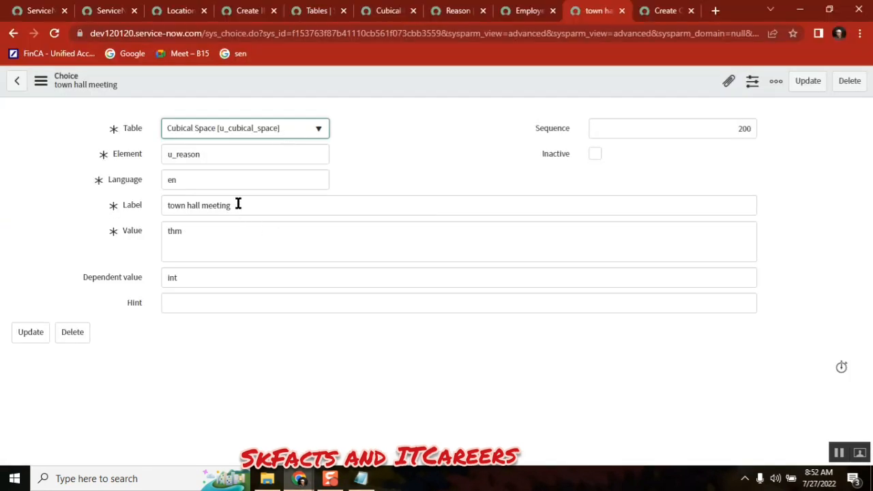
{"action": "left_click", "coordinate": [238, 205]}
{"action": "key", "text": "ctrl+a"}
{"action": "key", "text": "ctrl+v"}
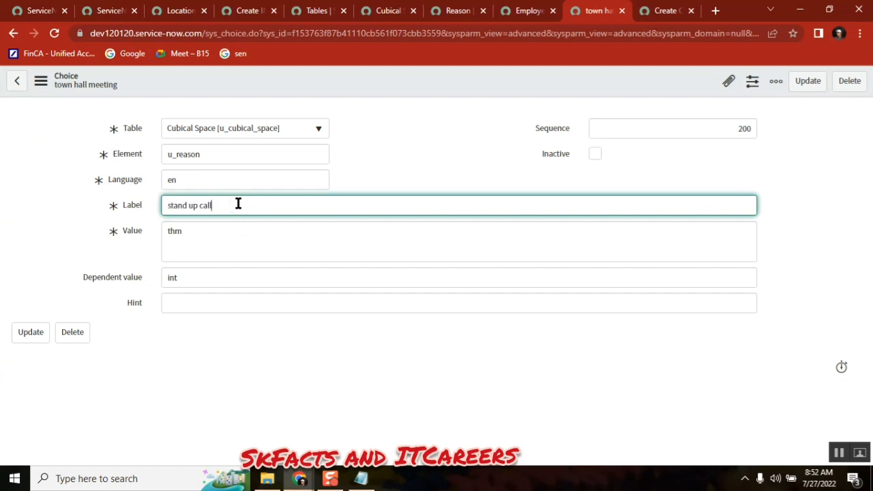
- Set the Value to standup and the Sequence to 300, and insert the record as a new choice while staying on it
{"action": "left_click", "coordinate": [198, 228]}
{"action": "key", "text": "BackSpace"}
{"action": "key", "text": "BackSpace"}
{"action": "key", "text": "BackSpace"}
{"action": "type", "text": "st"}
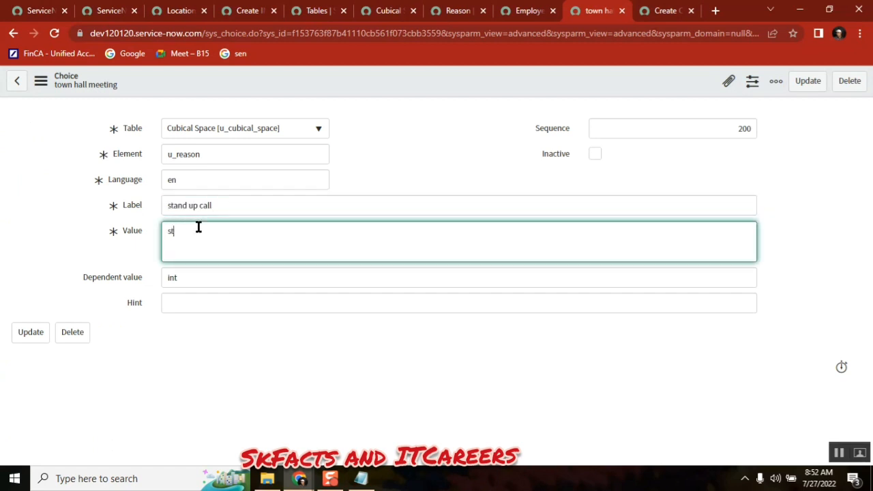
{"action": "type", "text": "andup"}
{"action": "left_click", "coordinate": [745, 129]}
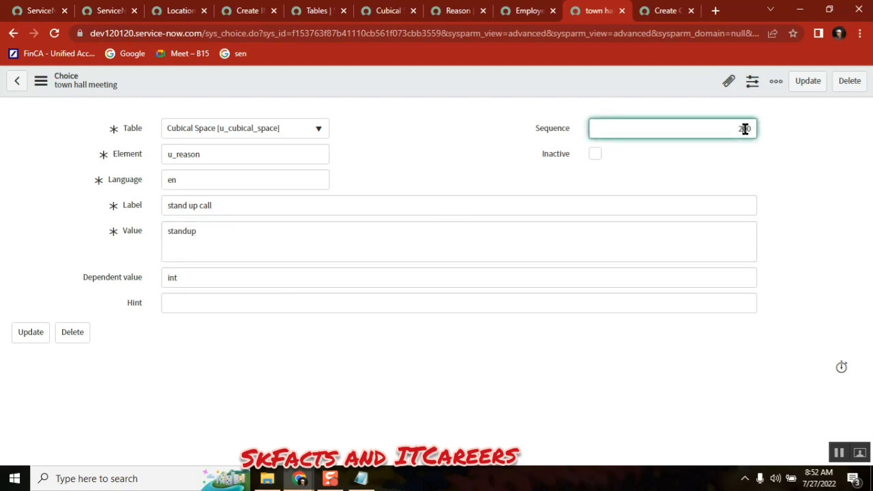
{"action": "right_click", "coordinate": [531, 80]}
{"action": "left_click", "coordinate": [574, 120]}
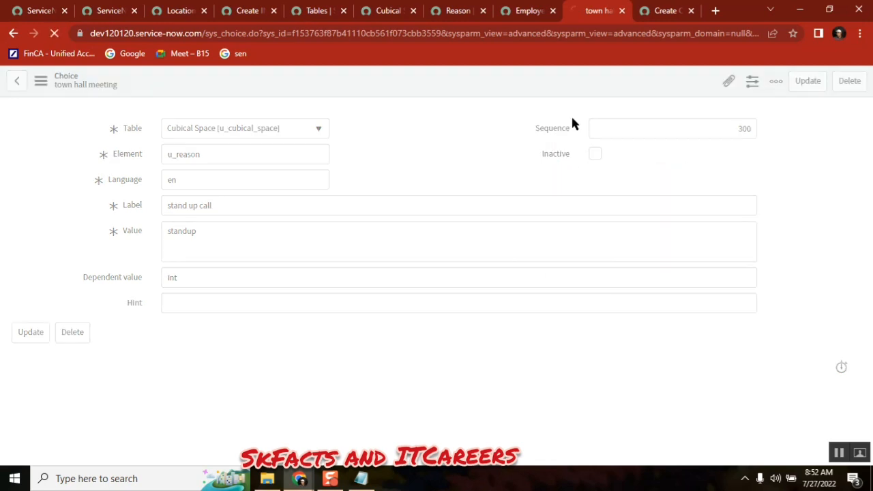
- Copy "weekly team meeting" from the Notepad notes and paste it over the Label of the stand up call choice record
{"action": "left_click", "coordinate": [361, 477]}
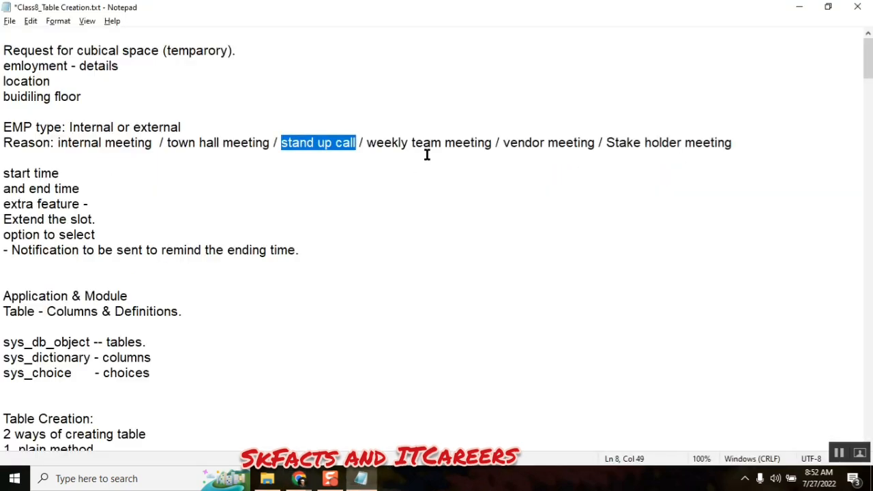
{"action": "left_click", "coordinate": [492, 142]}
{"action": "left_click", "coordinate": [367, 142], "text": "shift"}
{"action": "key", "text": "ctrl+c"}
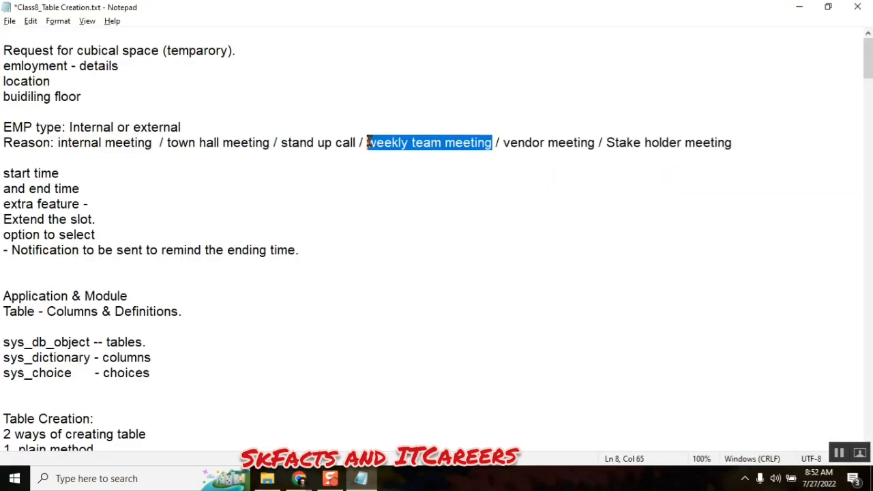
{"action": "key", "text": "alt+Tab"}
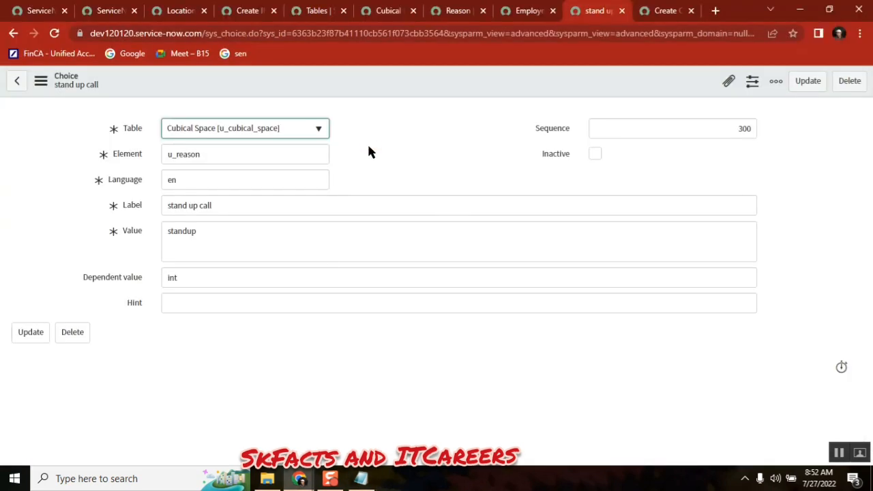
{"action": "left_click", "coordinate": [221, 207]}
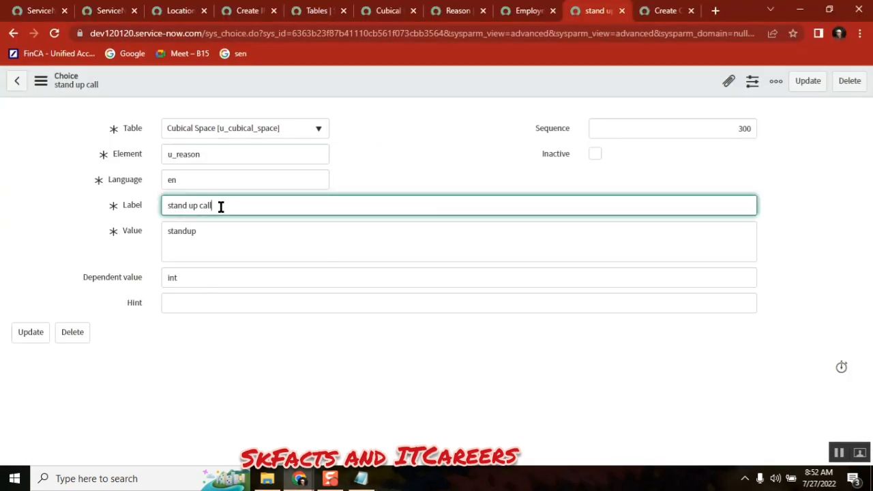
{"action": "key", "text": "ctrl+a"}
{"action": "key", "text": "ctrl+v"}
- Set the Value to weekly and the Sequence to 400, and insert the record as a new choice while staying on it
{"action": "left_click", "coordinate": [211, 235]}
{"action": "key", "text": "ctrl+a"}
{"action": "key", "text": "ctrl+v"}
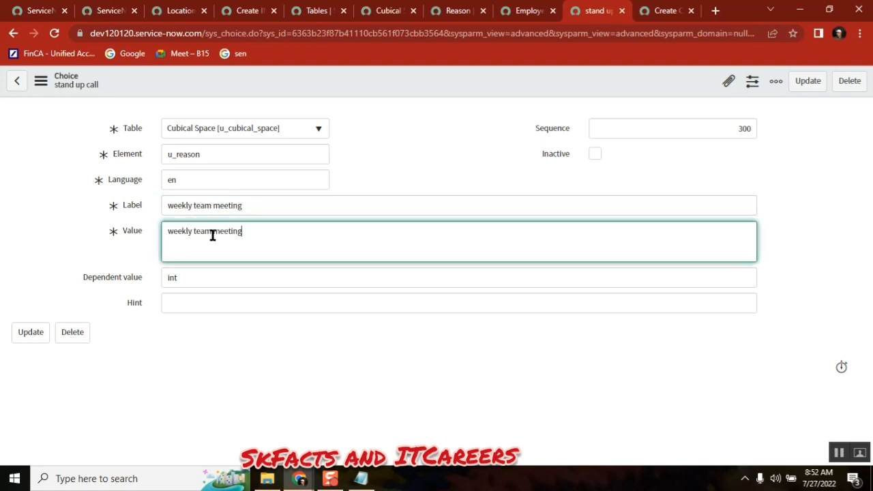
{"action": "key", "text": "BackSpace"}
{"action": "key", "text": "BackSpace"}
{"action": "key", "text": "BackSpace"}
{"action": "key", "text": "BackSpace"}
{"action": "key", "text": "BackSpace"}
{"action": "key", "text": "BackSpace"}
{"action": "key", "text": "BackSpace"}
{"action": "key", "text": "BackSpace"}
{"action": "key", "text": "BackSpace"}
{"action": "key", "text": "BackSpace"}
{"action": "left_click", "coordinate": [197, 276]}
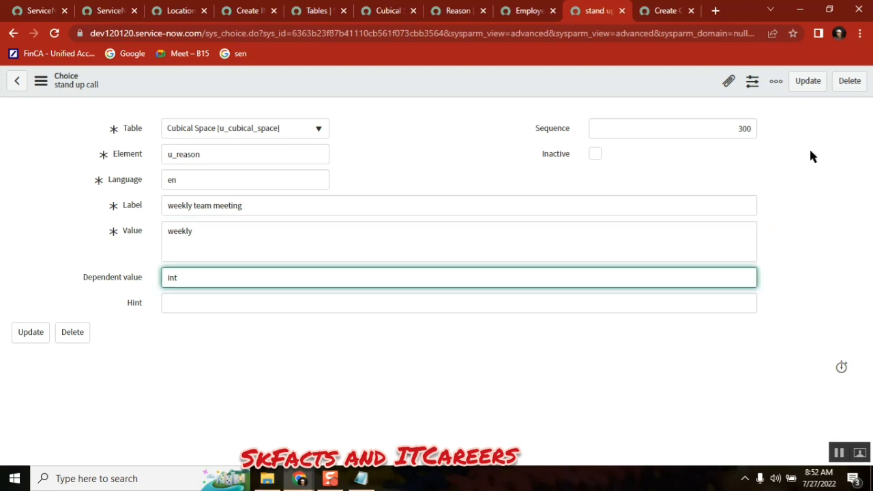
{"action": "left_click", "coordinate": [743, 127]}
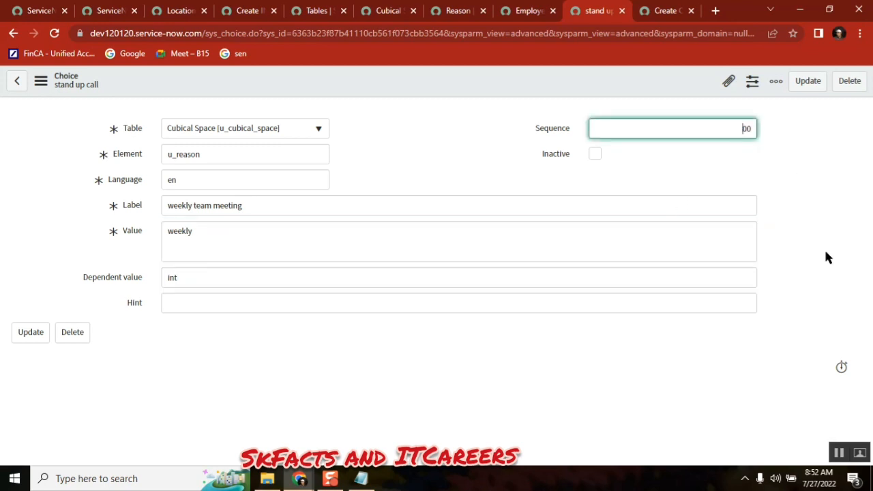
{"action": "type", "text": "4"}
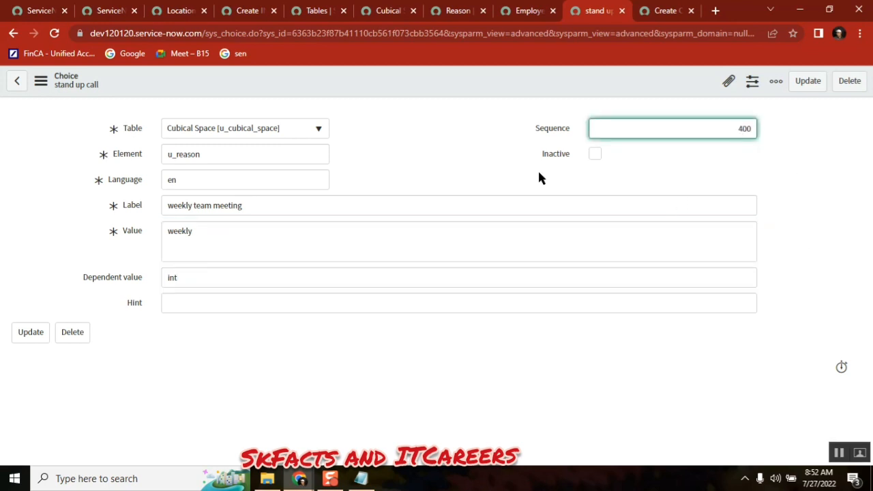
{"action": "right_click", "coordinate": [390, 75]}
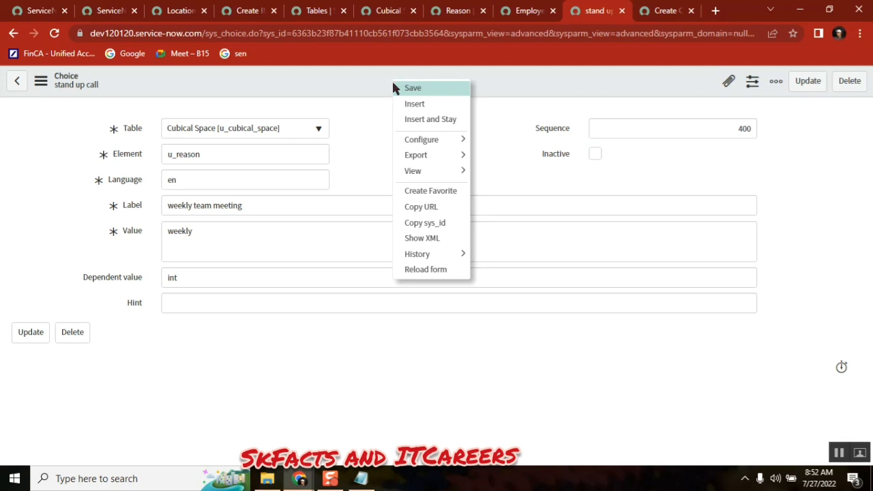
{"action": "left_click", "coordinate": [423, 120]}
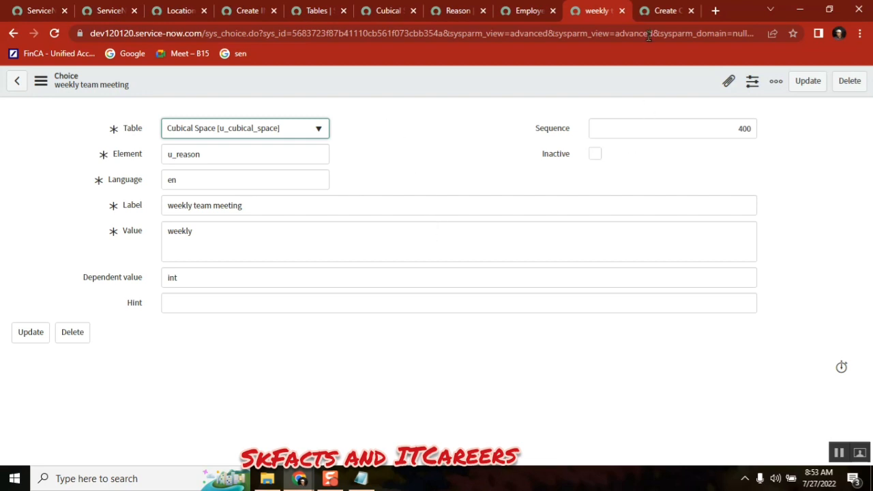
- Reload the new Cubical Space record form, discarding its unsaved entries
{"action": "left_click", "coordinate": [653, 14]}
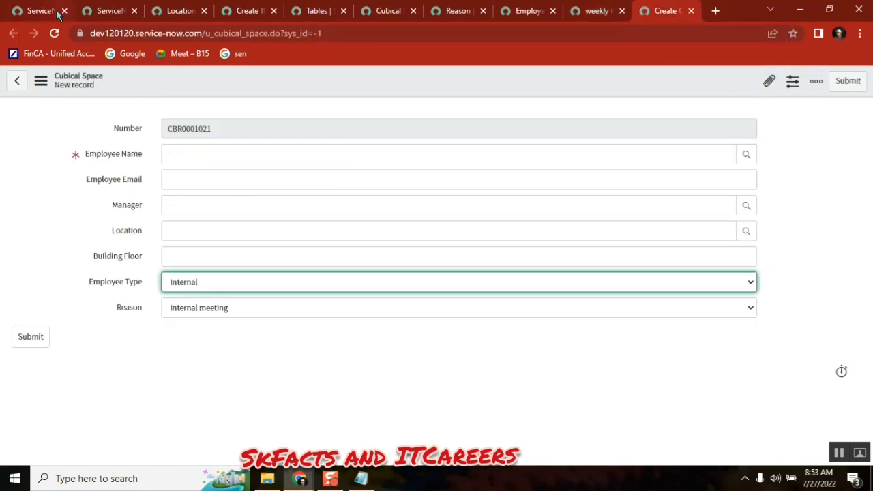
{"action": "left_click", "coordinate": [54, 33]}
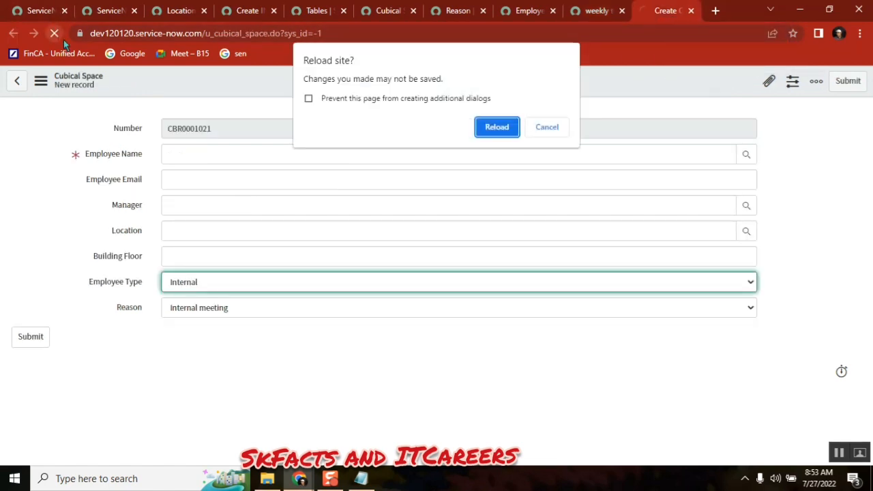
{"action": "left_click", "coordinate": [480, 123]}
{"action": "left_click", "coordinate": [595, 10]}
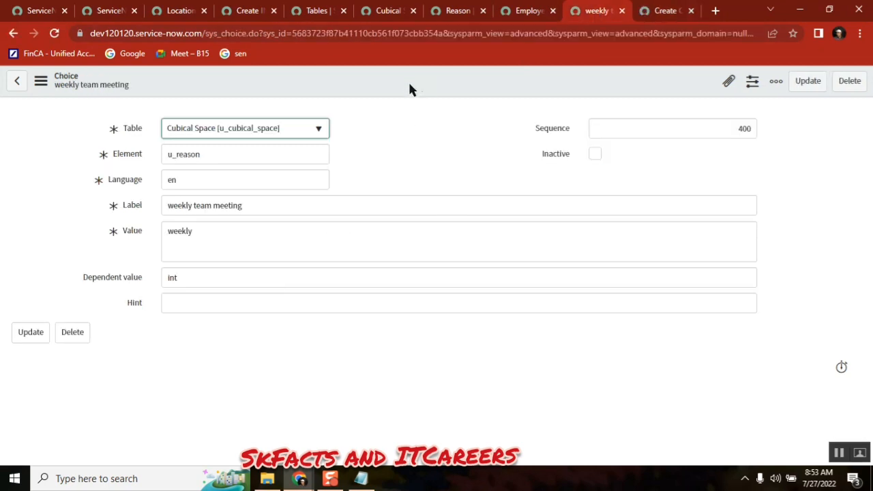
{"action": "left_click", "coordinate": [245, 369]}
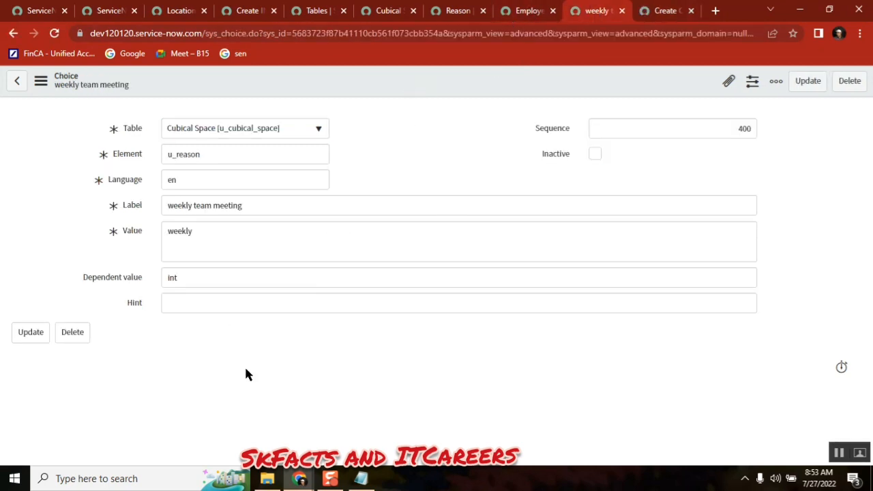
- Set Employee Type to Internal on the new Cubical Space record and examine the choices offered for Reason
{"action": "left_click", "coordinate": [664, 11]}
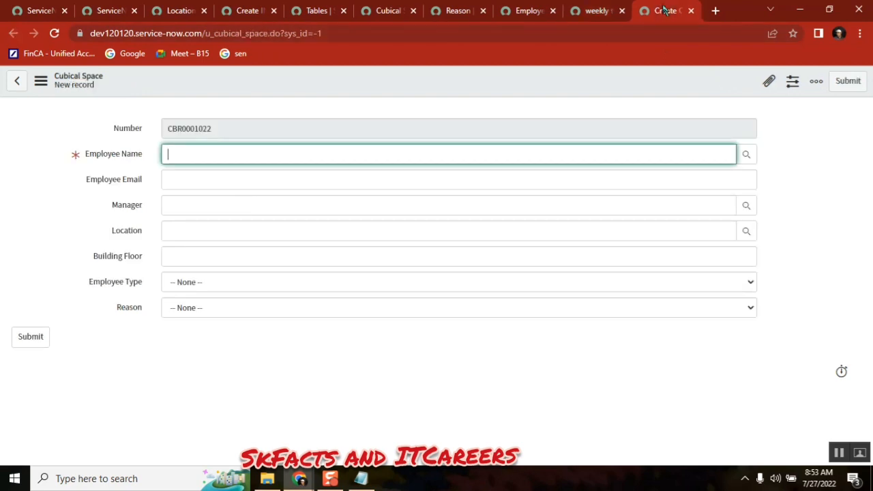
{"action": "left_click", "coordinate": [251, 281]}
{"action": "left_click", "coordinate": [197, 310]}
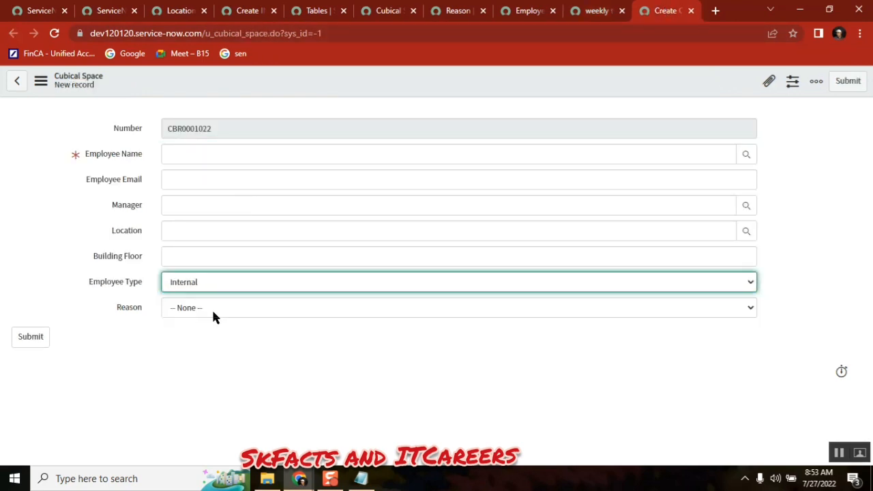
{"action": "left_click", "coordinate": [212, 312]}
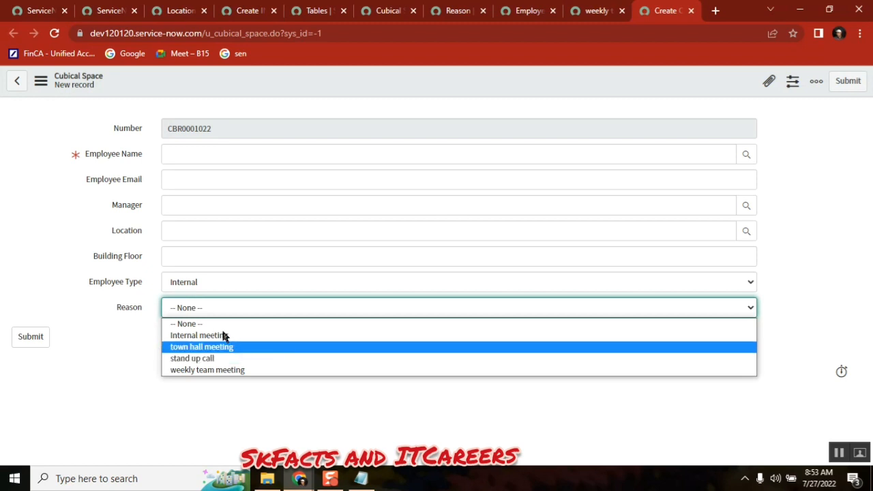
{"action": "left_click", "coordinate": [590, 10]}
{"action": "left_click", "coordinate": [649, 11]}
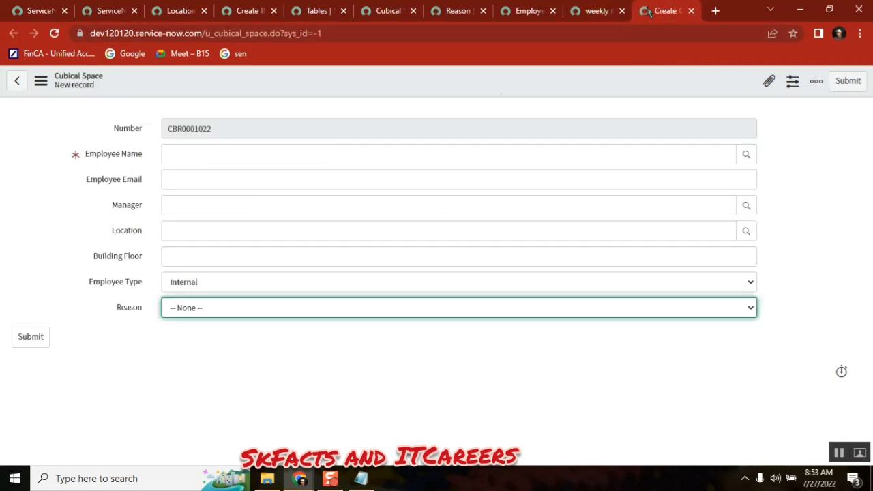
{"action": "left_click", "coordinate": [272, 313]}
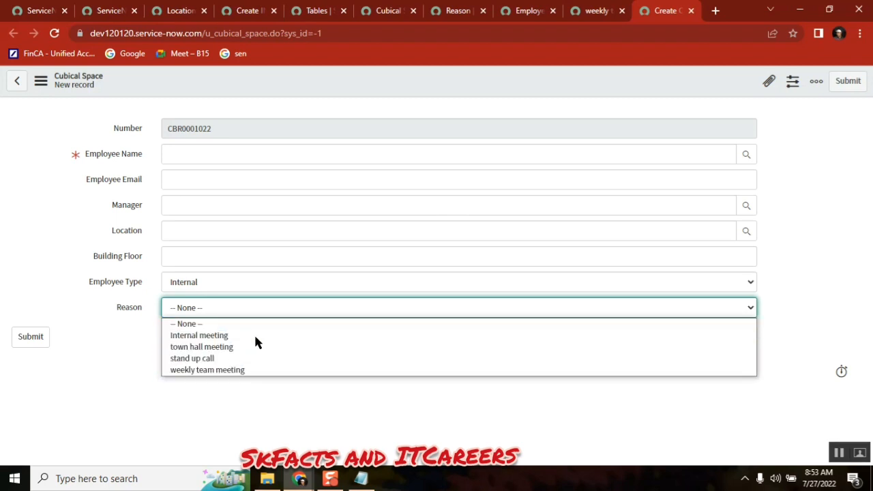
- Set Employee Type to External on the new Cubical Space record and examine the Reason choices
{"action": "left_click", "coordinate": [261, 279]}
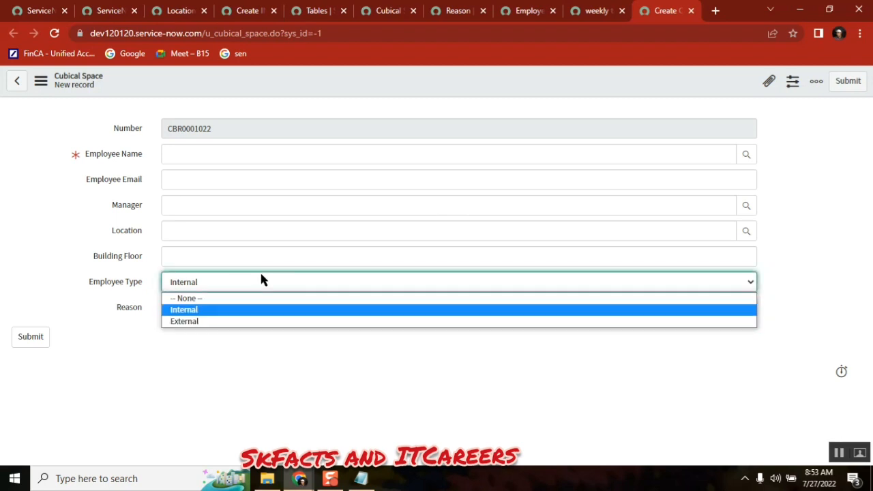
{"action": "left_click", "coordinate": [246, 285]}
{"action": "left_click", "coordinate": [245, 285]}
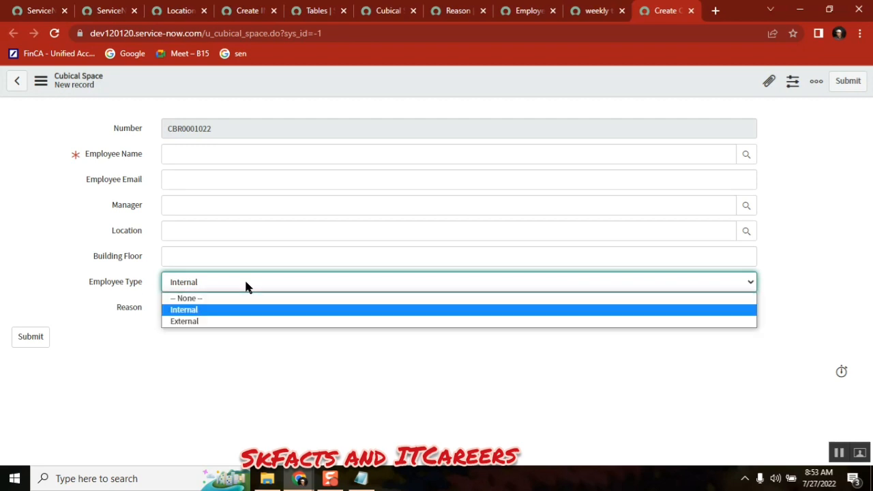
{"action": "left_click", "coordinate": [236, 321]}
{"action": "left_click", "coordinate": [225, 311]}
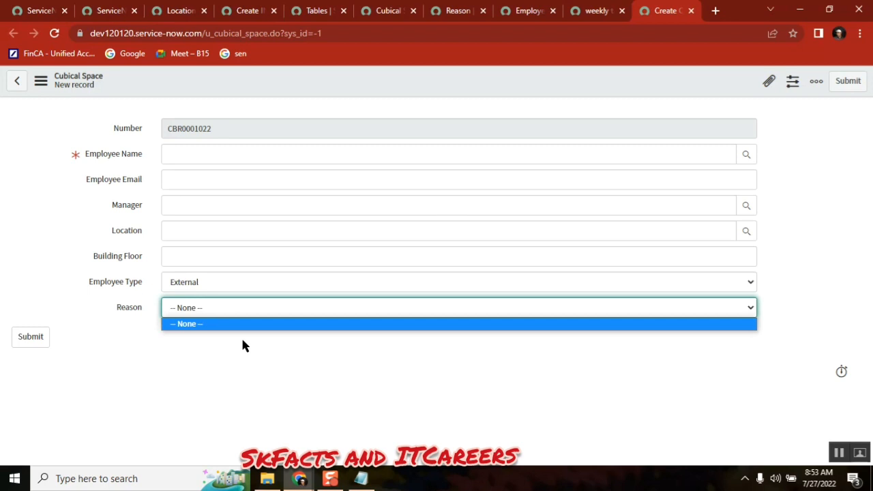
- Copy "vendor meeting" from the Notepad notes and paste it over the Label of the weekly team meeting choice record
{"action": "left_click", "coordinate": [585, 12]}
{"action": "left_click", "coordinate": [368, 478]}
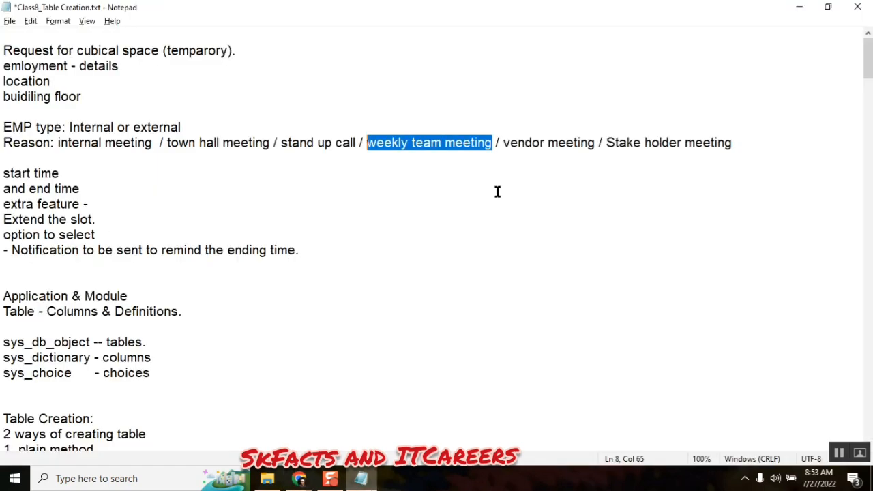
{"action": "left_click", "coordinate": [595, 142]}
{"action": "left_click", "coordinate": [502, 143], "text": "shift"}
{"action": "key", "text": "ctrl+c"}
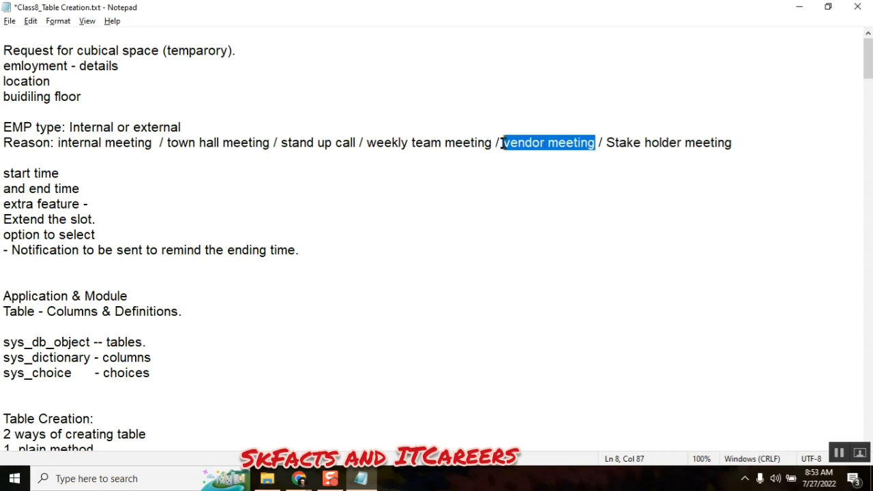
{"action": "key", "text": "alt+Tab"}
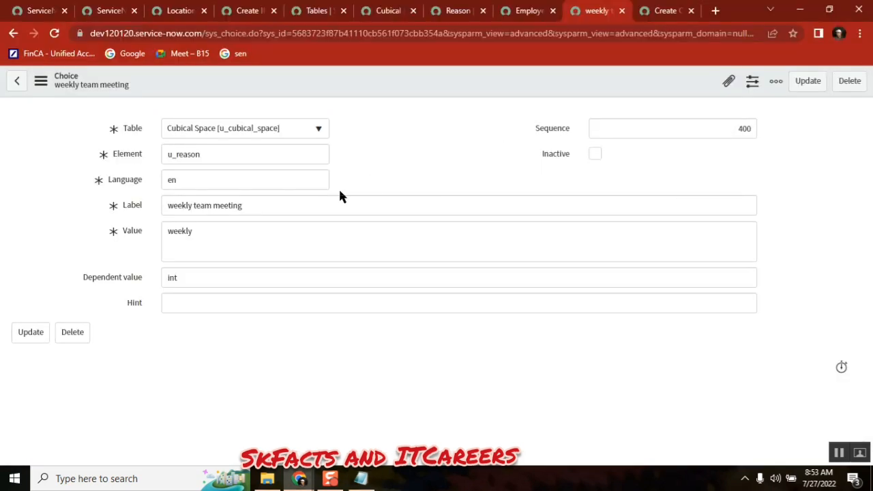
{"action": "left_click_drag", "start_coordinate": [253, 207], "coordinate": [117, 213]}
{"action": "key", "text": "ctrl+v"}
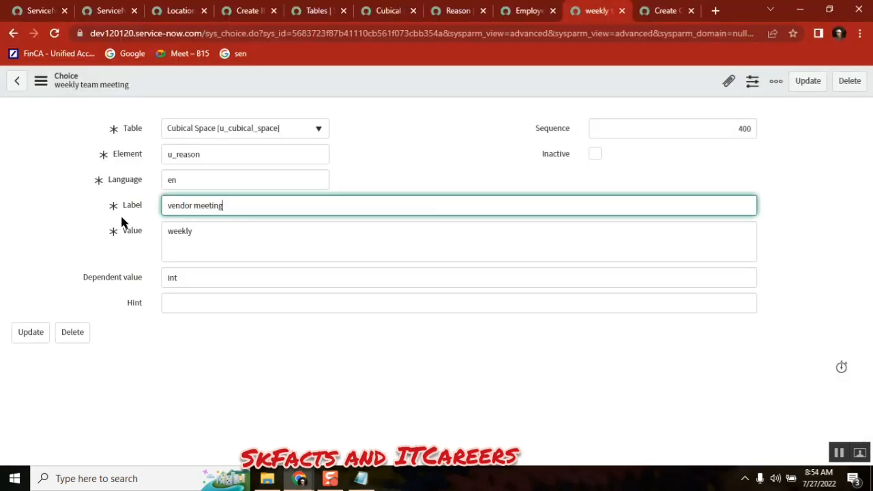
- Replace the Value of the vendor meeting choice with vm
{"action": "left_click", "coordinate": [193, 231]}
{"action": "key", "text": "BackSpace"}
{"action": "key", "text": "BackSpace"}
{"action": "key", "text": "BackSpace"}
{"action": "key", "text": "BackSpace"}
{"action": "key", "text": "BackSpace"}
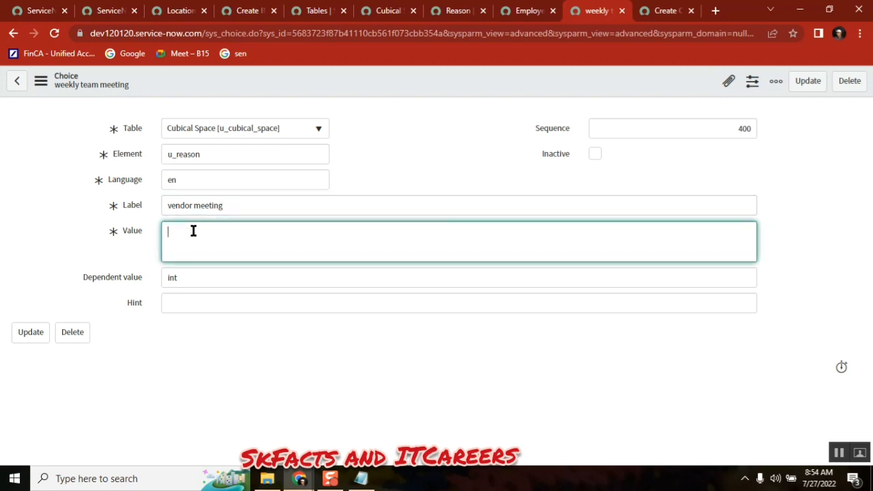
{"action": "type", "text": "vm"}
{"action": "key", "text": "Tab"}
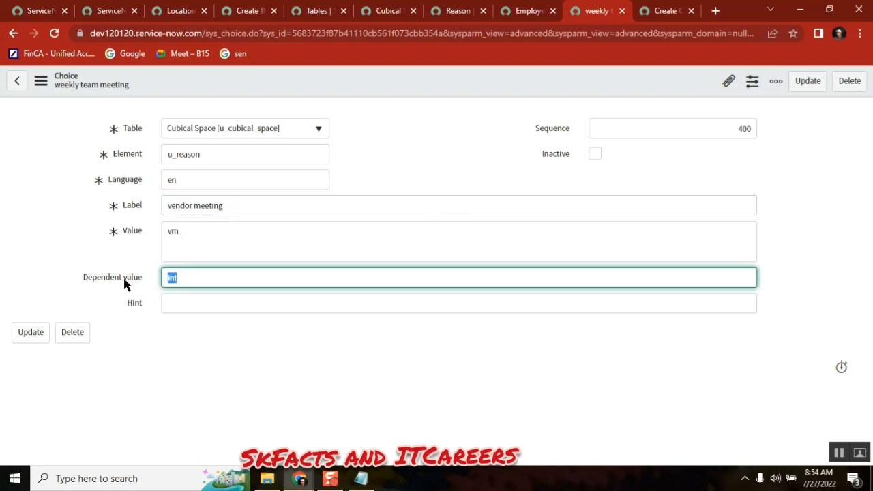
- Look up the External choice's value in the Employee Type dictionary entry and compare it with the new record form
{"action": "left_click", "coordinate": [517, 11]}
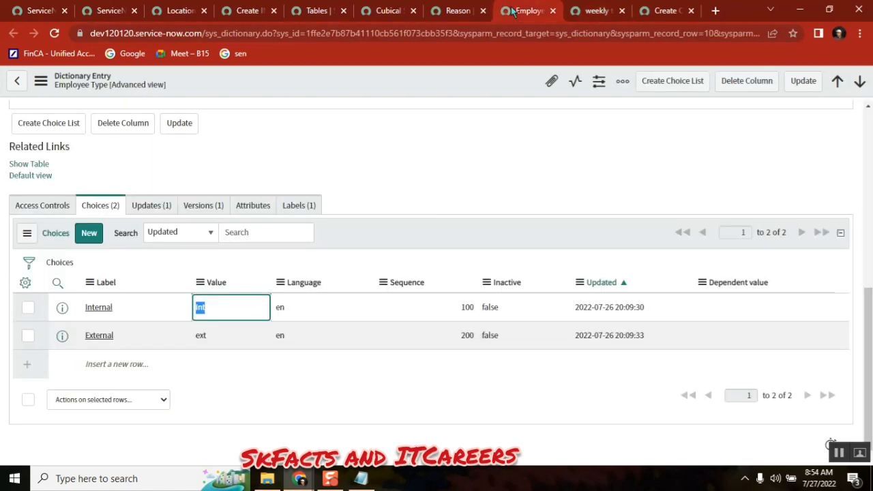
{"action": "double_click", "coordinate": [197, 334]}
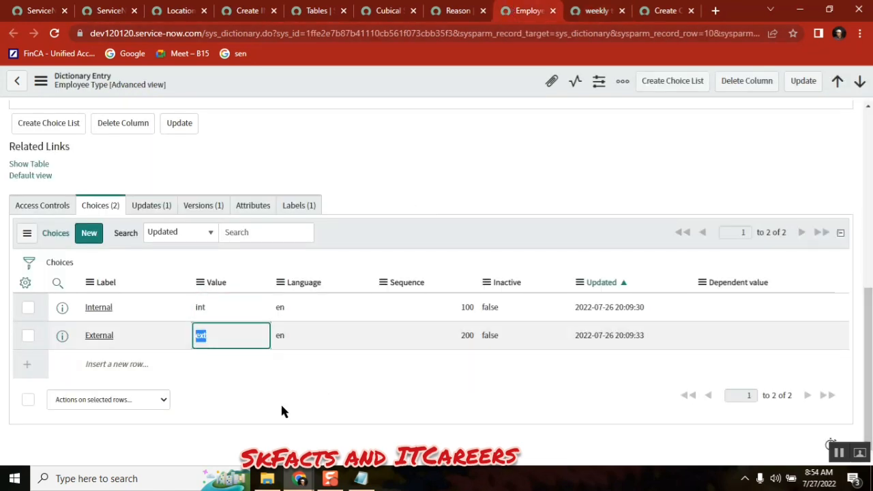
{"action": "left_click", "coordinate": [666, 11]}
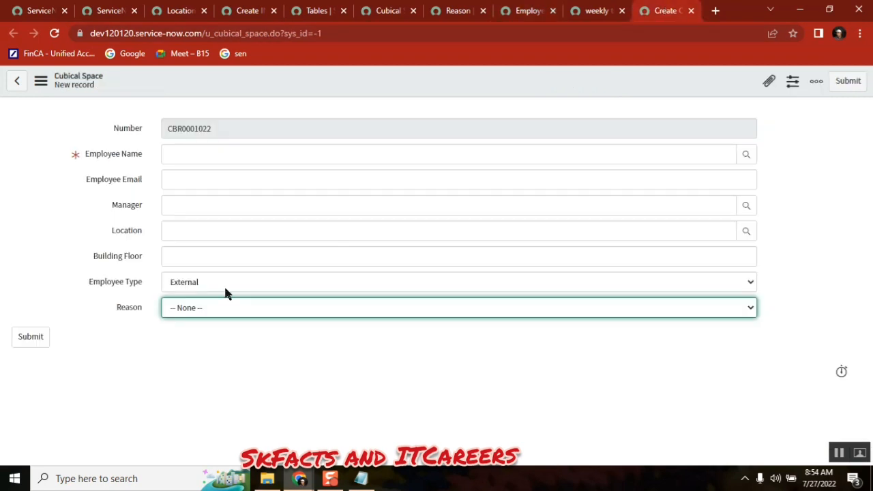
- Set the vendor meeting choice's Dependent value to ext and Sequence to 100, and insert it as a new choice while staying on it
{"action": "left_click", "coordinate": [595, 11]}
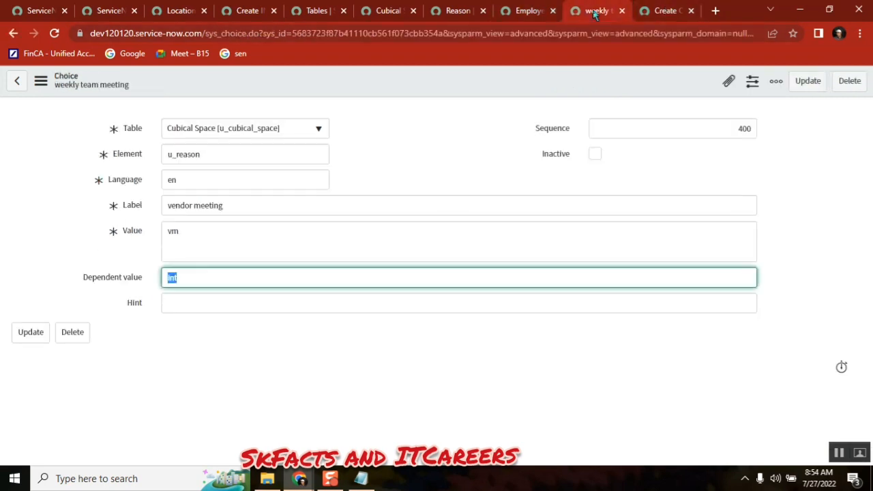
{"action": "left_click", "coordinate": [222, 278]}
{"action": "left_click", "coordinate": [742, 129]}
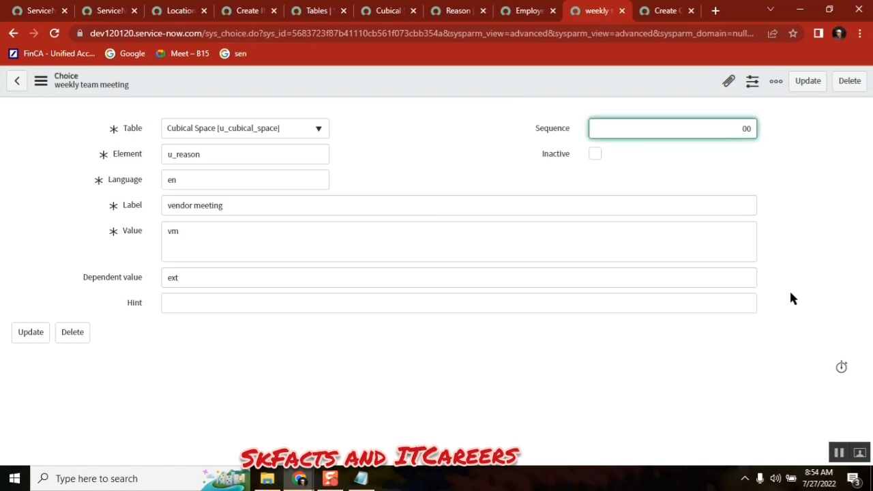
{"action": "right_click", "coordinate": [488, 73]}
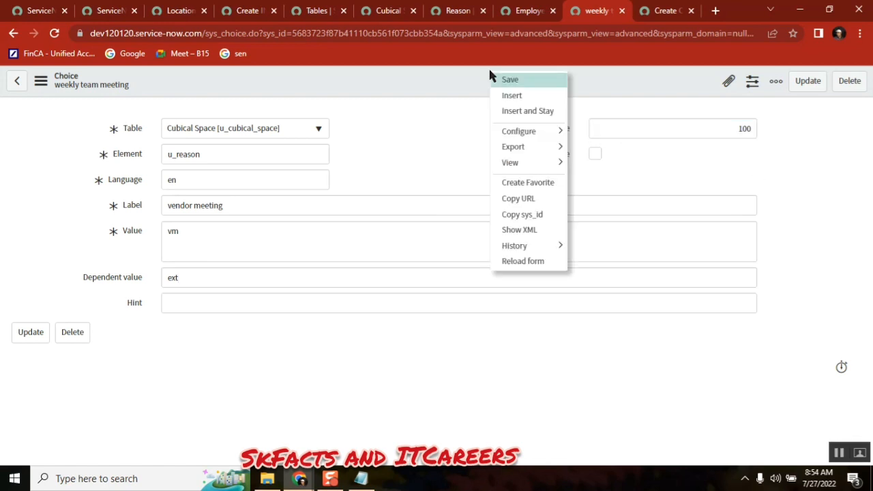
{"action": "left_click", "coordinate": [530, 112]}
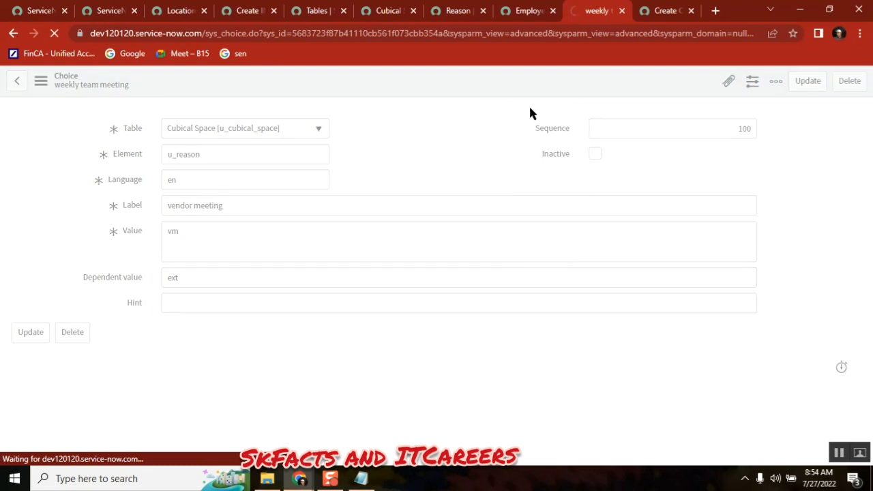
- Copy "Stake holder meeting" from the Notepad notes and paste it over the Label of the vendor meeting choice record
{"action": "left_click", "coordinate": [662, 9]}
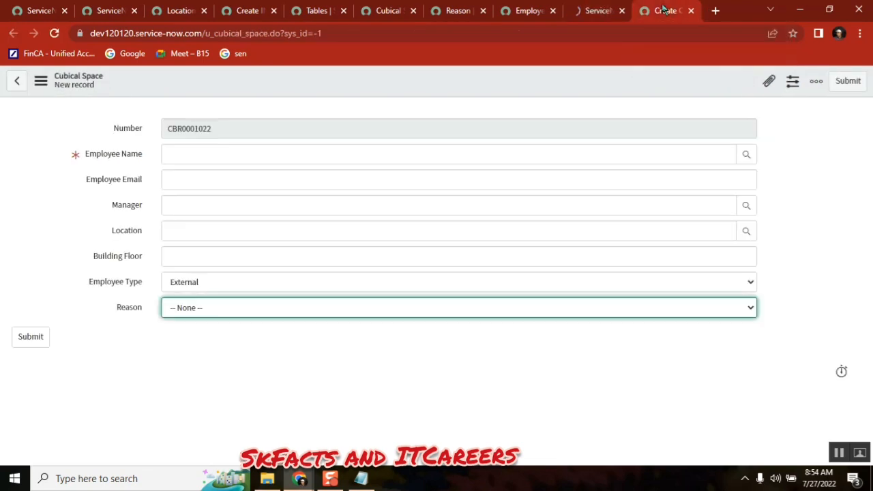
{"action": "left_click", "coordinate": [360, 477]}
{"action": "left_click", "coordinate": [735, 143]}
{"action": "left_click_drag", "start_coordinate": [737, 144], "coordinate": [609, 142]}
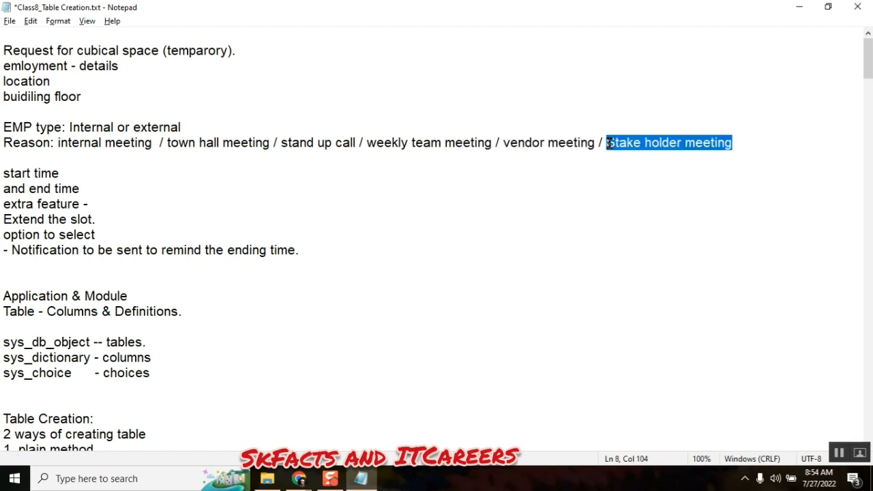
{"action": "left_click", "coordinate": [800, 7]}
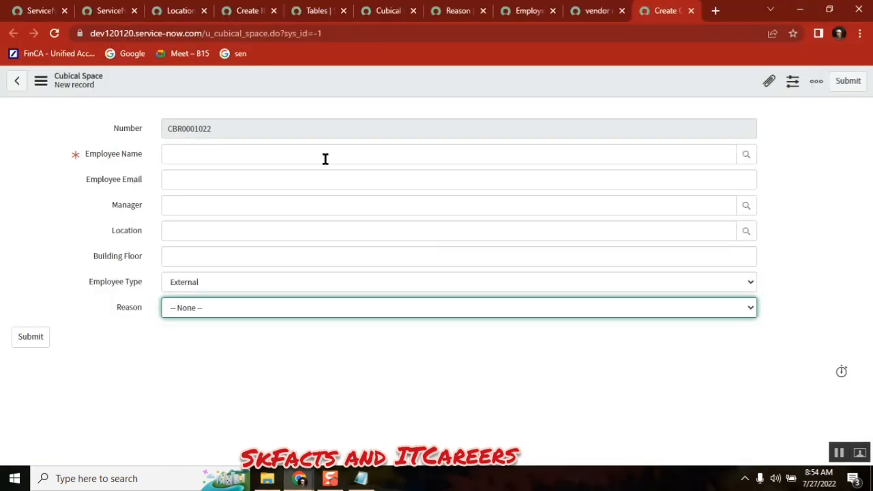
{"action": "left_click", "coordinate": [525, 12]}
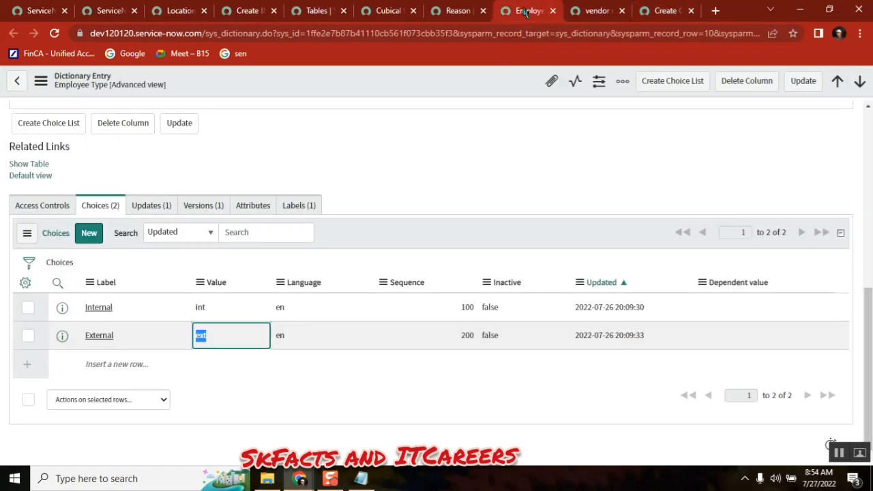
{"action": "left_click", "coordinate": [598, 15]}
{"action": "left_click_drag", "start_coordinate": [269, 206], "coordinate": [77, 225]}
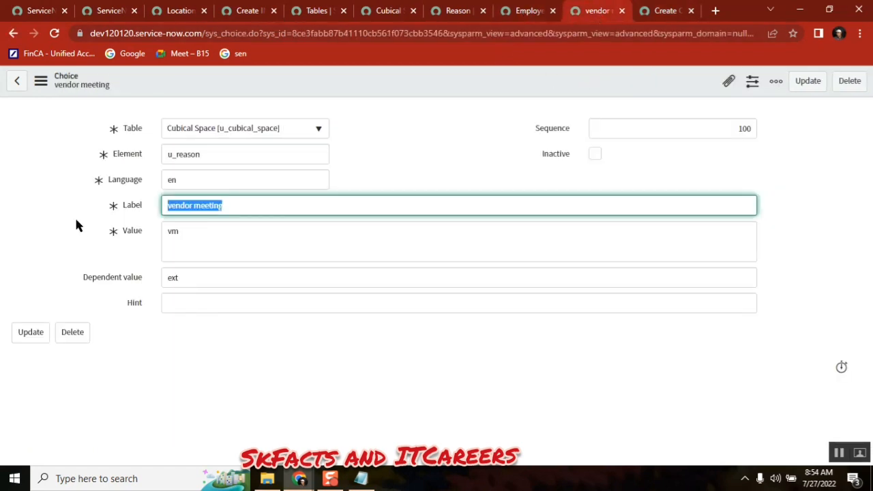
{"action": "type", "text": "Stake holder meeting"}
- Set the Value to stake and the Sequence to 200, and insert the record as a new choice while staying on it
{"action": "left_click", "coordinate": [200, 234]}
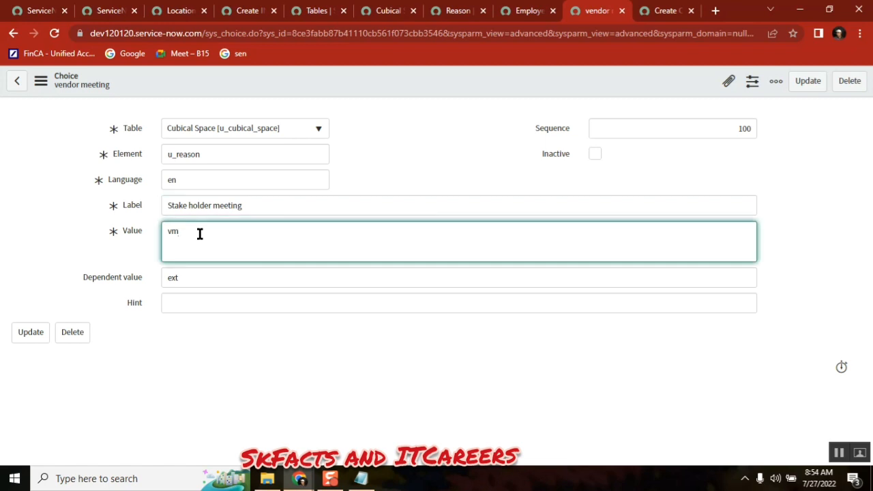
{"action": "type", "text": "stake"}
{"action": "left_click", "coordinate": [743, 128]}
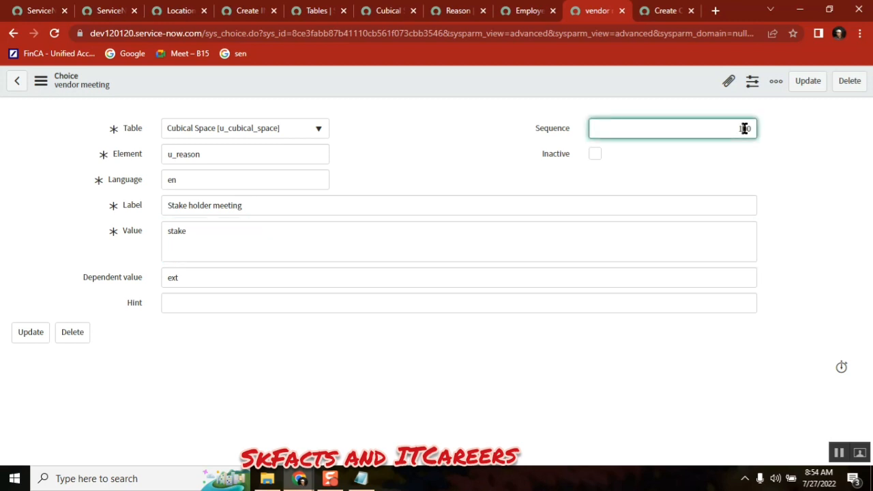
{"action": "right_click", "coordinate": [524, 82]}
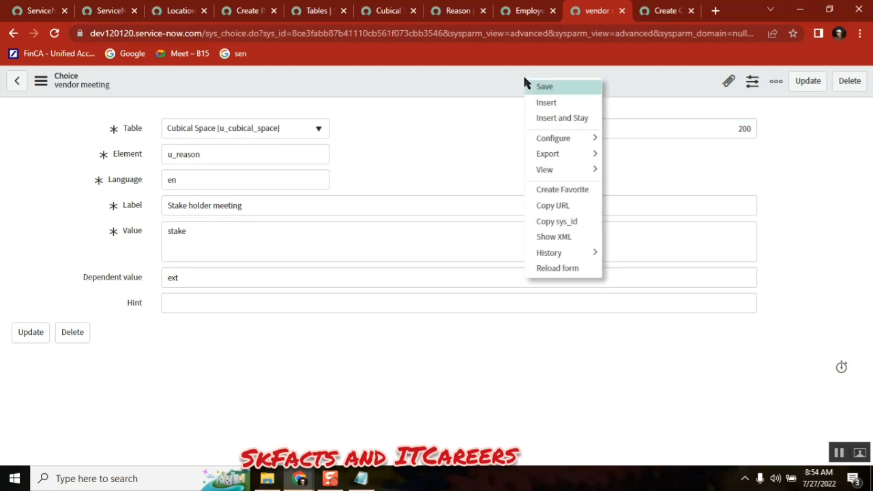
{"action": "left_click", "coordinate": [559, 119]}
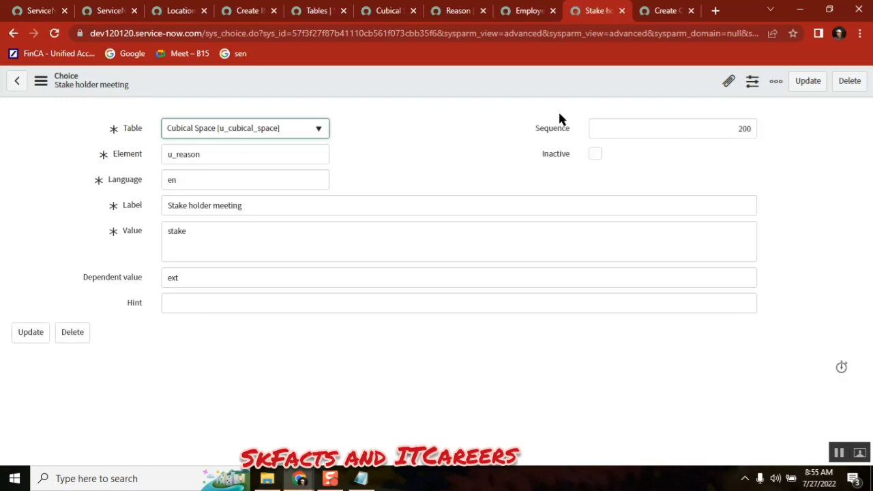
- Reload the new Cubical Space record form, set Employee Type to External, and check which choices the Reason field offers
{"action": "left_click", "coordinate": [653, 14]}
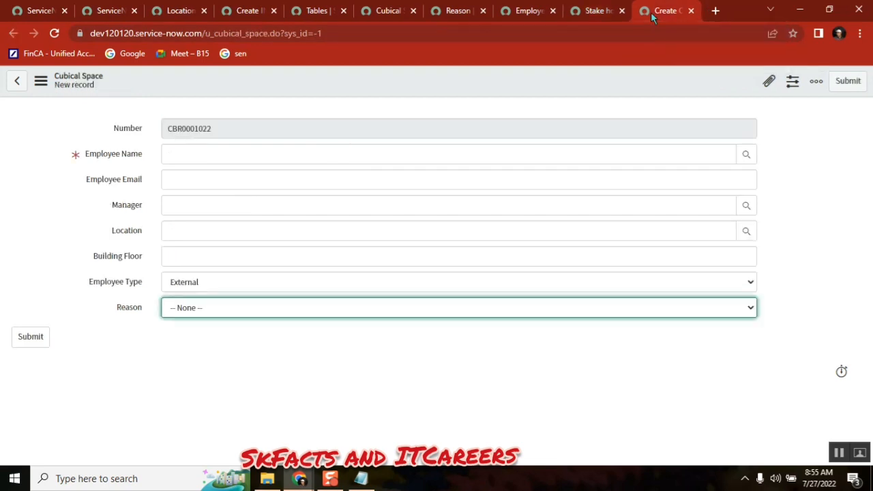
{"action": "left_click", "coordinate": [54, 33]}
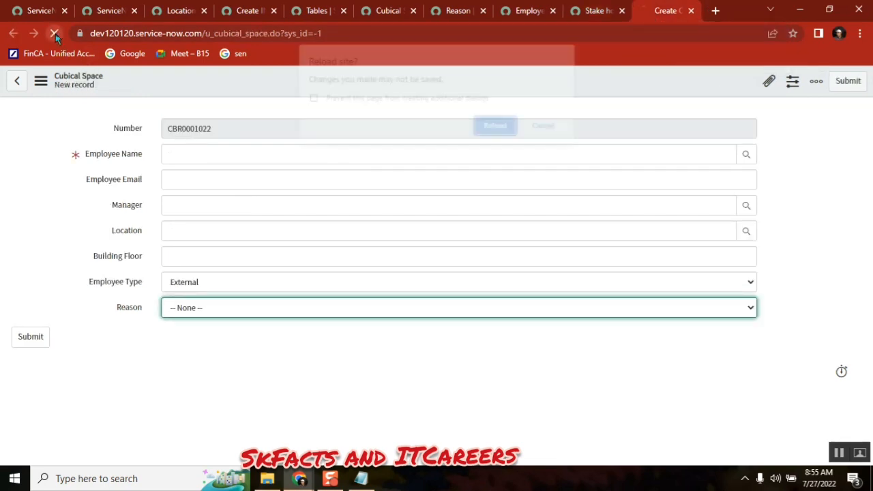
{"action": "left_click", "coordinate": [495, 128]}
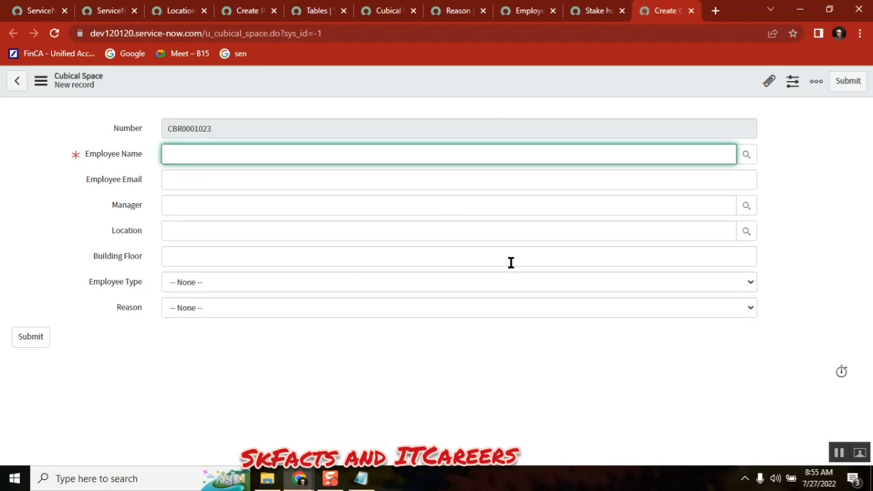
{"action": "left_click", "coordinate": [597, 10]}
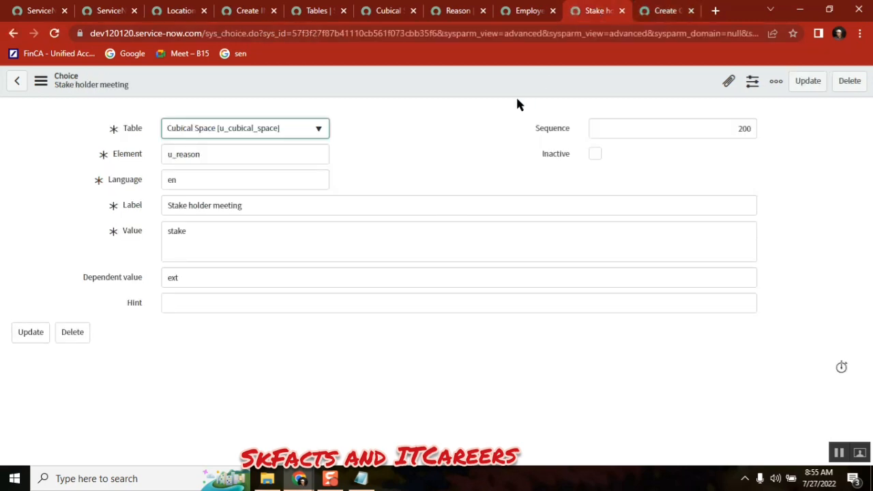
{"action": "left_click", "coordinate": [656, 10]}
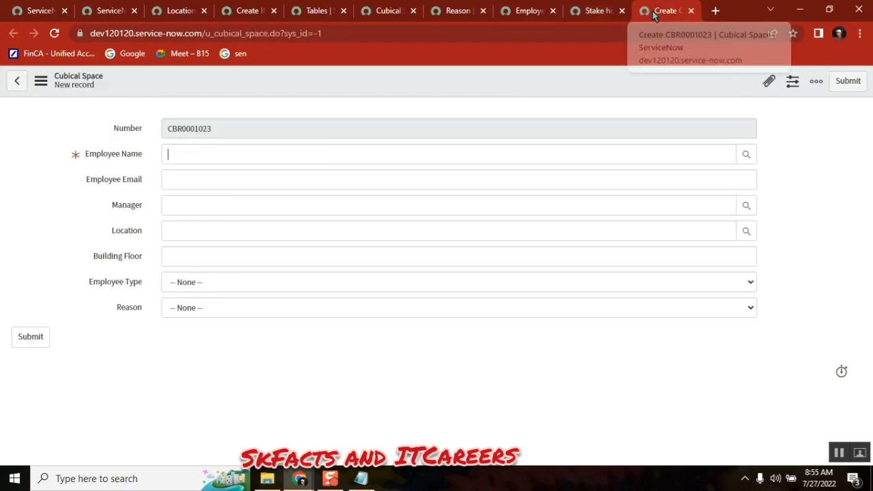
{"action": "left_click", "coordinate": [55, 32]}
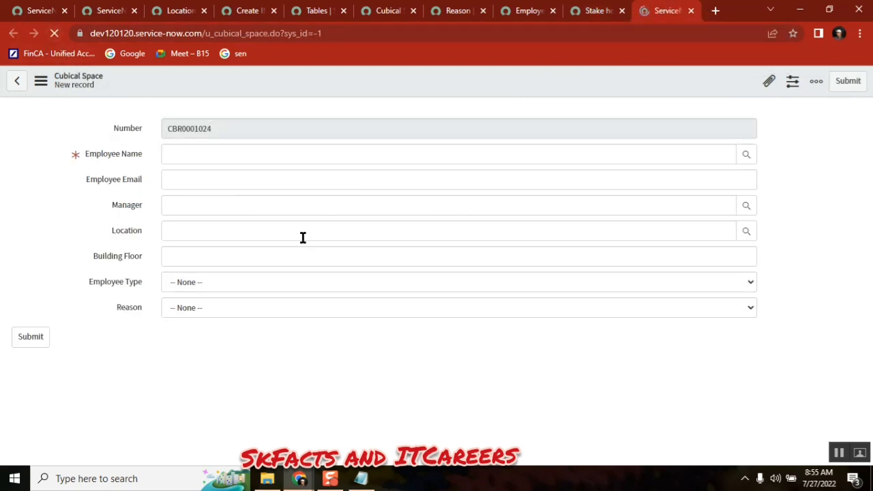
{"action": "left_click", "coordinate": [267, 283]}
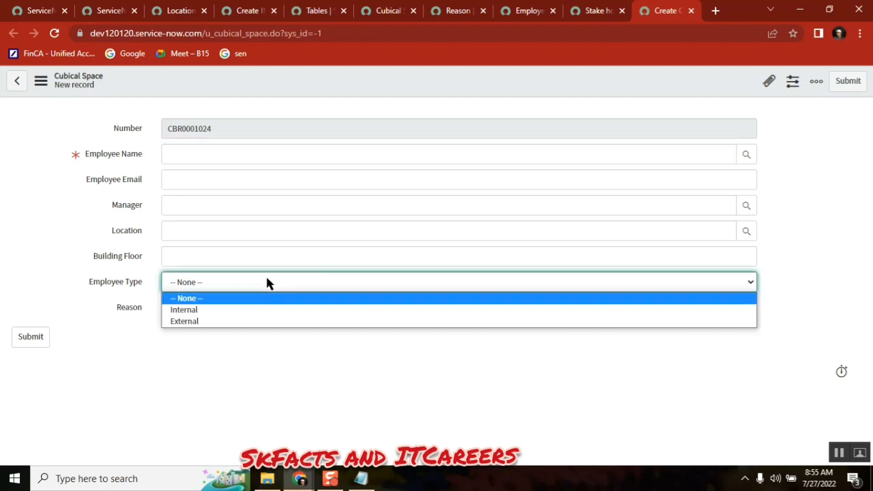
{"action": "left_click", "coordinate": [257, 321]}
{"action": "left_click", "coordinate": [249, 311]}
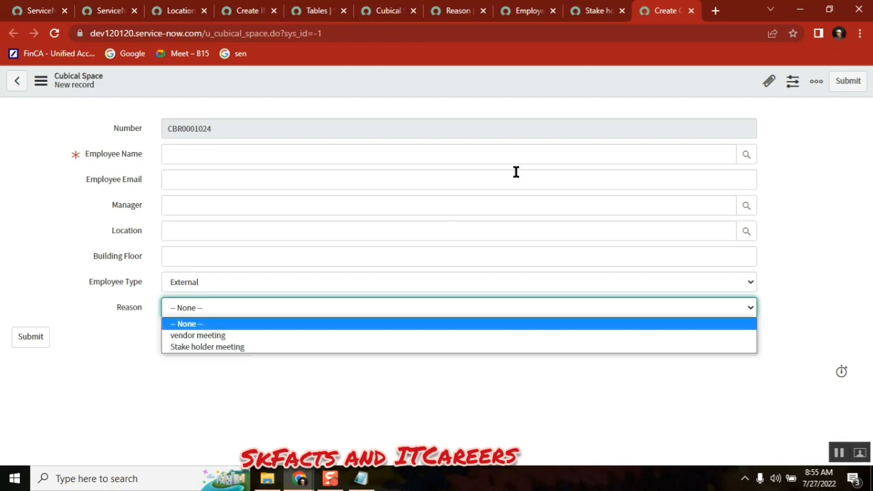
- Set the Hint of the Stake holder meeting choice record to "B18 service now Batch" and save the record
{"action": "left_click", "coordinate": [590, 13]}
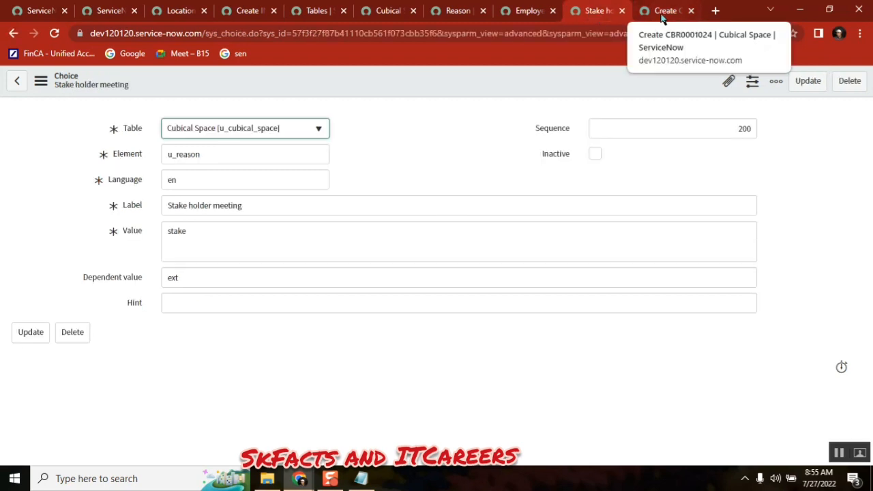
{"action": "left_click", "coordinate": [207, 304]}
{"action": "mouse_move", "coordinate": [134, 309]}
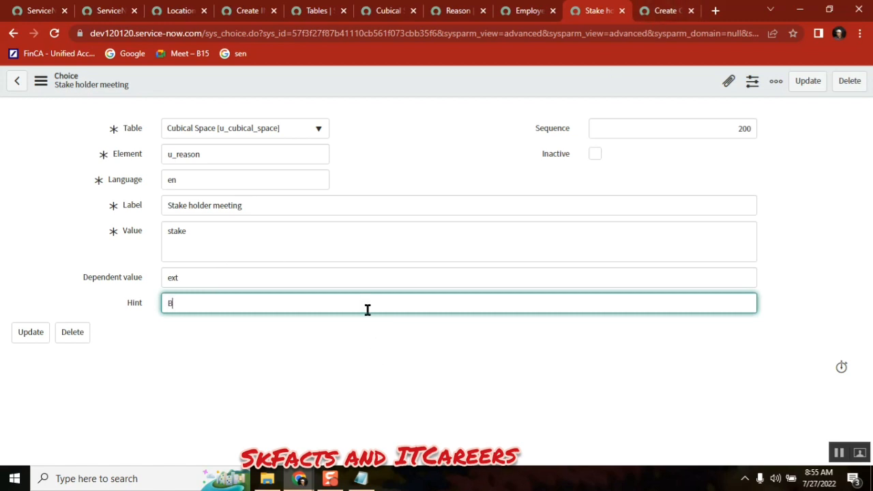
{"action": "type", "text": "18 servic no"}
{"action": "type", "text": " nw"}
{"action": "key", "text": "BackSpace"}
{"action": "key", "text": "BackSpace"}
{"action": "key", "text": "BackSpace"}
{"action": "type", "text": "now Ba"}
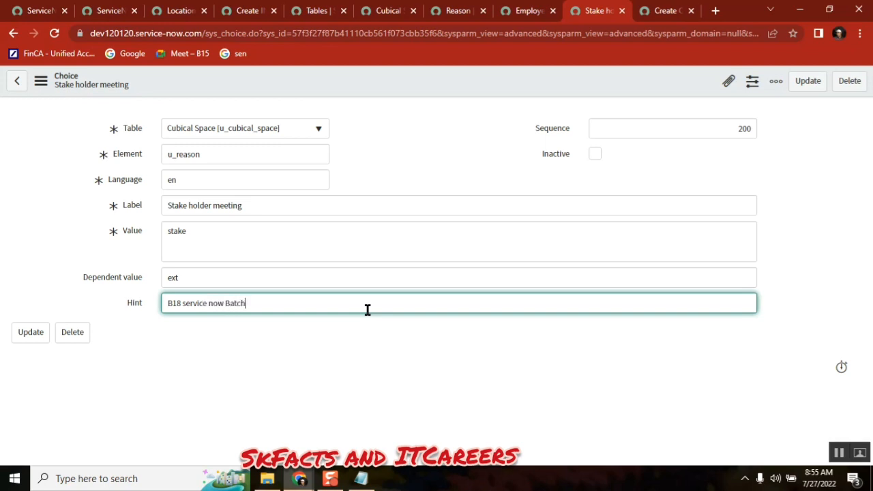
{"action": "right_click", "coordinate": [520, 77]}
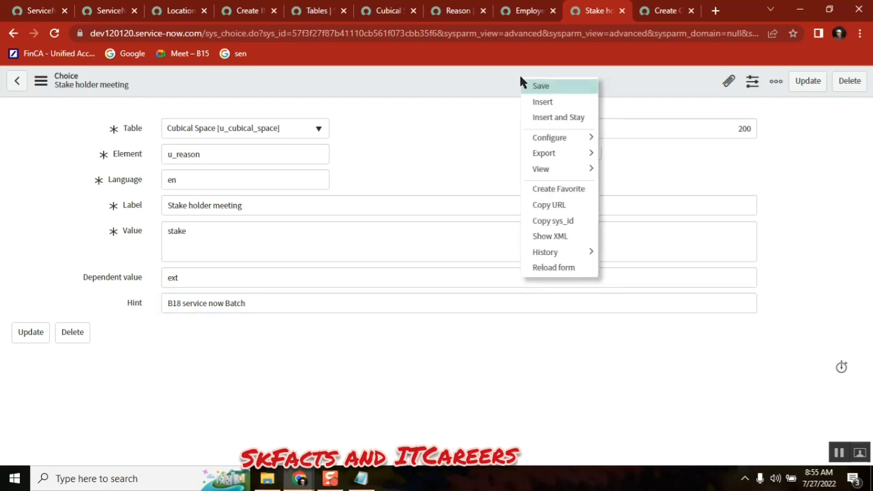
{"action": "left_click", "coordinate": [551, 87]}
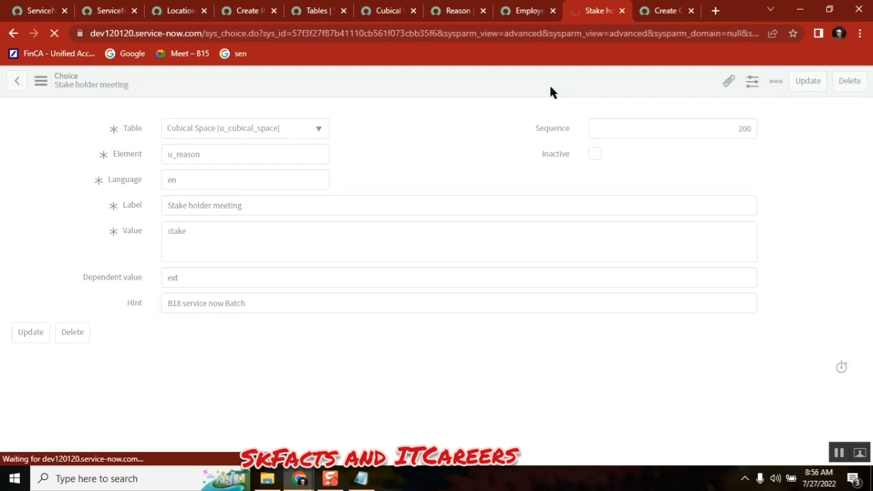
- Reload the new Cubical Space form, select External as Employee Type, and examine the Reason choices for the hint
{"action": "left_click", "coordinate": [649, 19]}
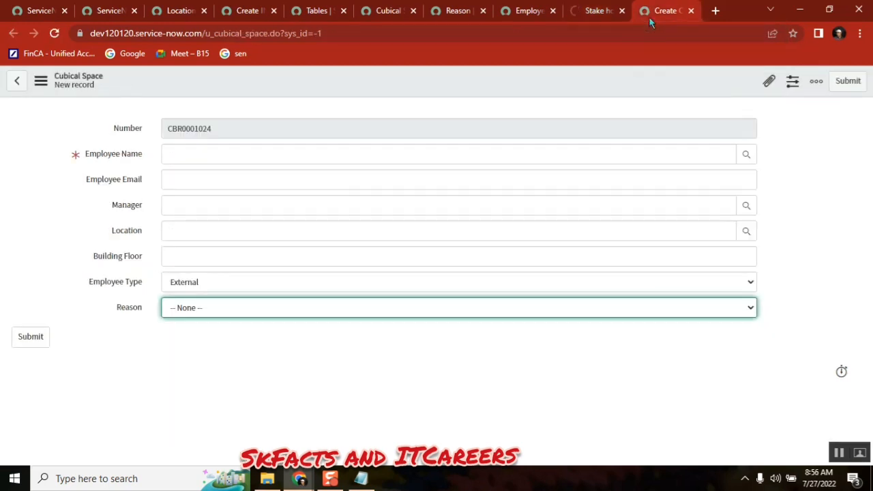
{"action": "left_click", "coordinate": [55, 32]}
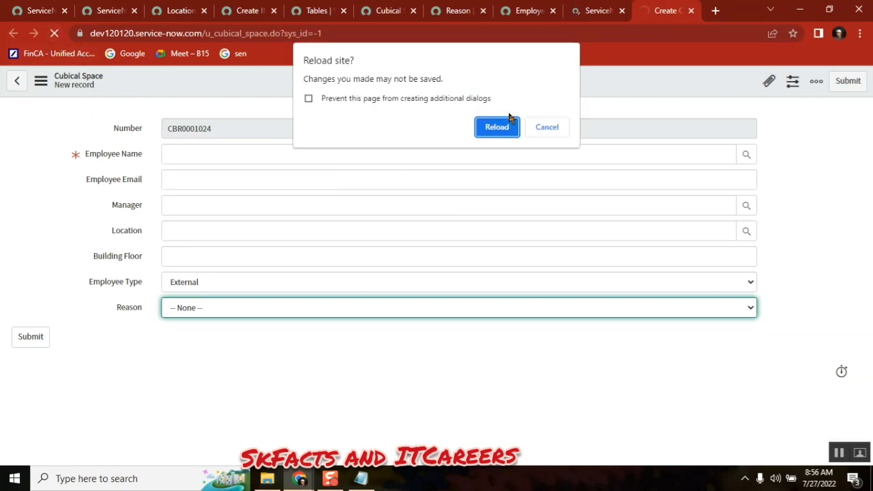
{"action": "left_click", "coordinate": [491, 124]}
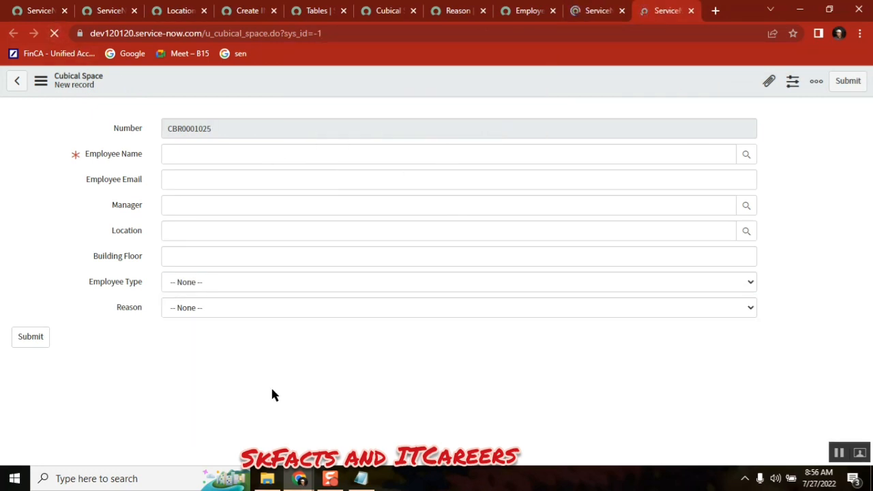
{"action": "left_click", "coordinate": [212, 286]}
{"action": "left_click", "coordinate": [208, 320]}
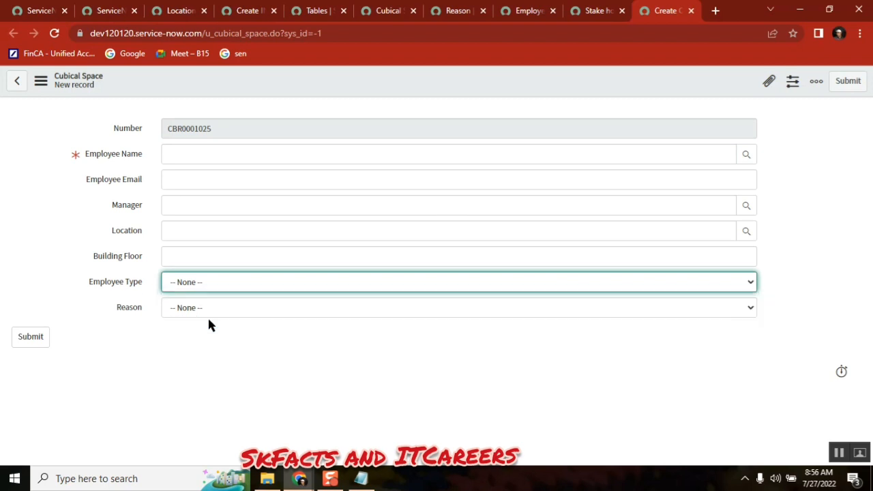
{"action": "left_click", "coordinate": [204, 308]}
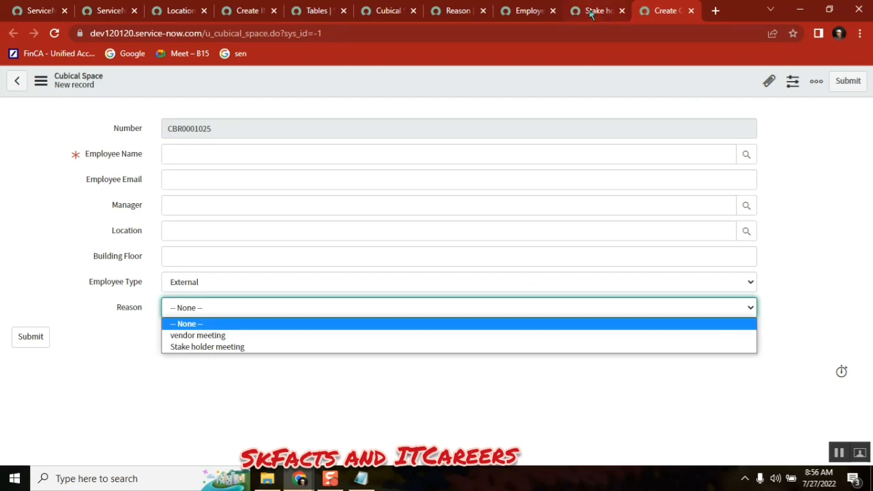
{"action": "left_click", "coordinate": [256, 418]}
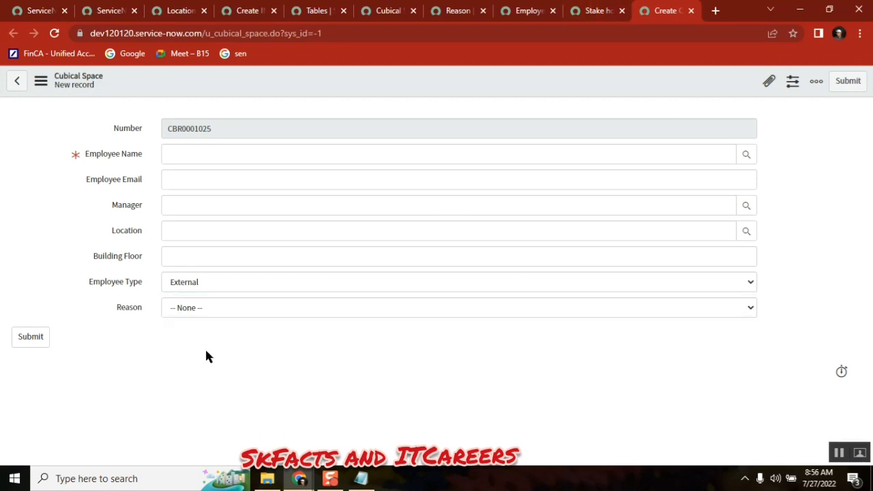
- Switch Employee Type to Internal and back to External, comparing the Reason choices offered for each type
{"action": "left_click", "coordinate": [126, 285]}
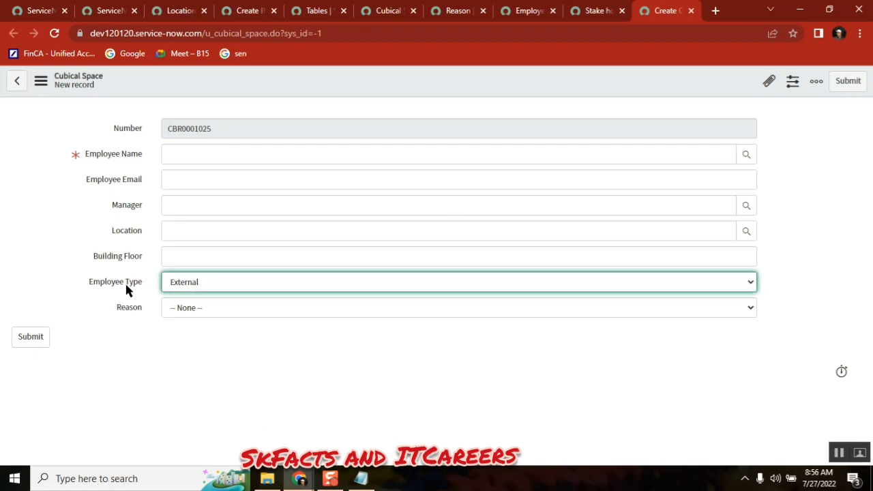
{"action": "left_click", "coordinate": [204, 287]}
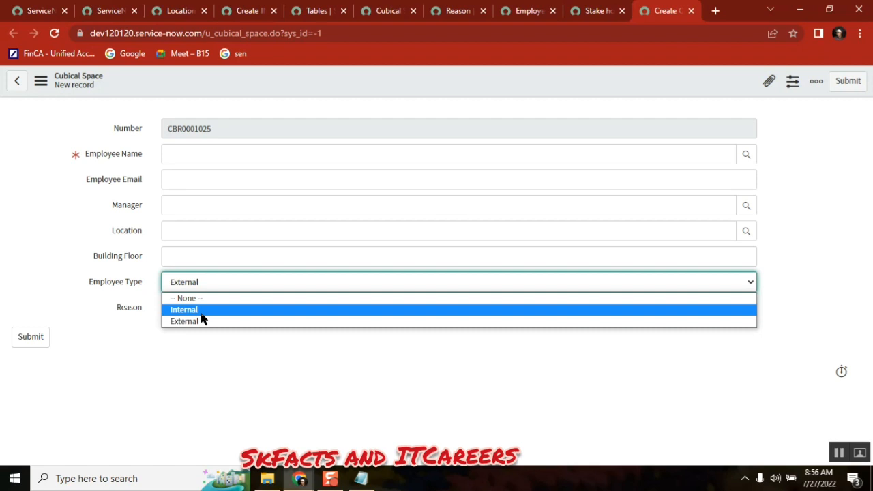
{"action": "left_click", "coordinate": [141, 363]}
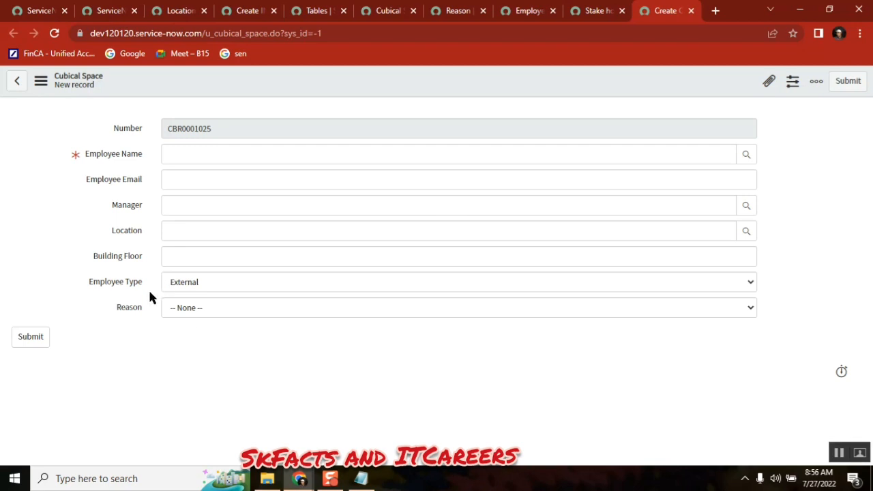
{"action": "left_click", "coordinate": [209, 280]}
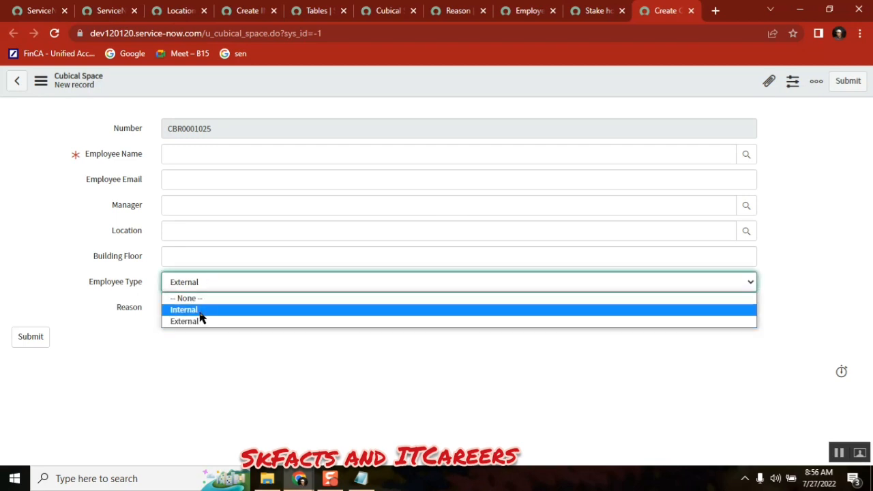
{"action": "left_click", "coordinate": [200, 311]}
{"action": "left_click", "coordinate": [199, 312]}
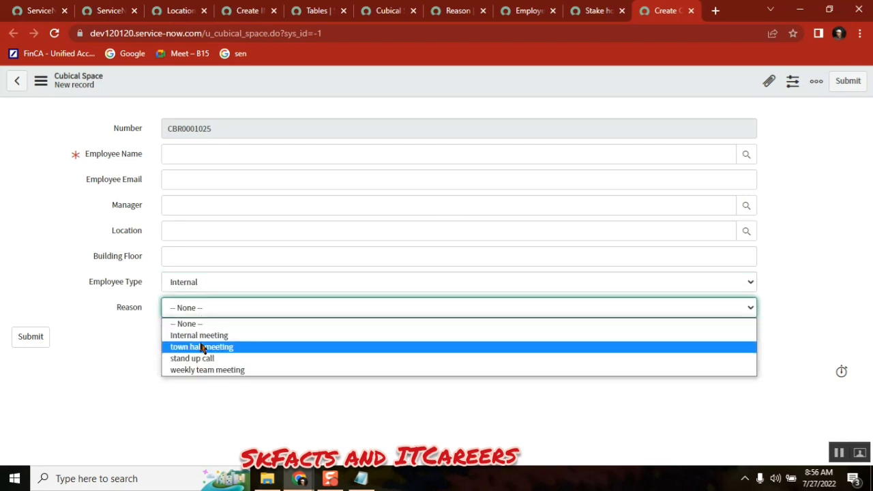
{"action": "left_click", "coordinate": [211, 276]}
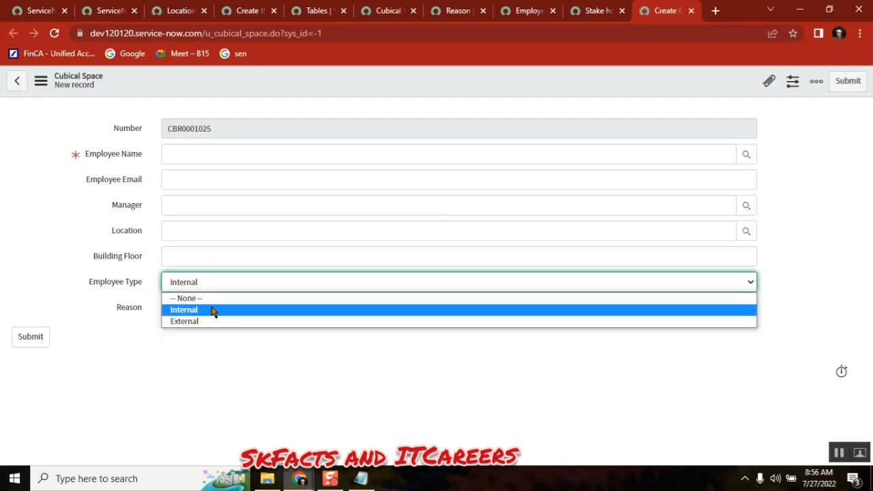
{"action": "left_click", "coordinate": [212, 321]}
{"action": "left_click", "coordinate": [199, 309]}
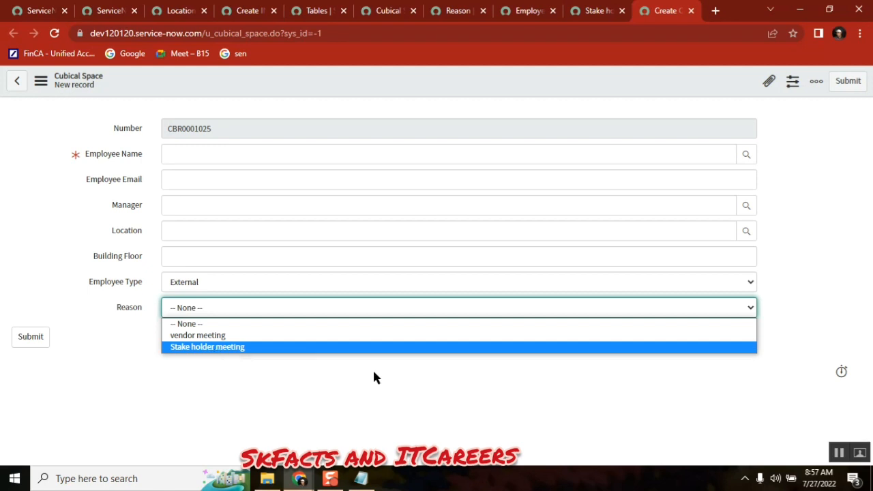
- In the Notepad notes, add a "choices:" heading below the string max length line, followed by the line "choice filed creation"
{"action": "left_click", "coordinate": [368, 482]}
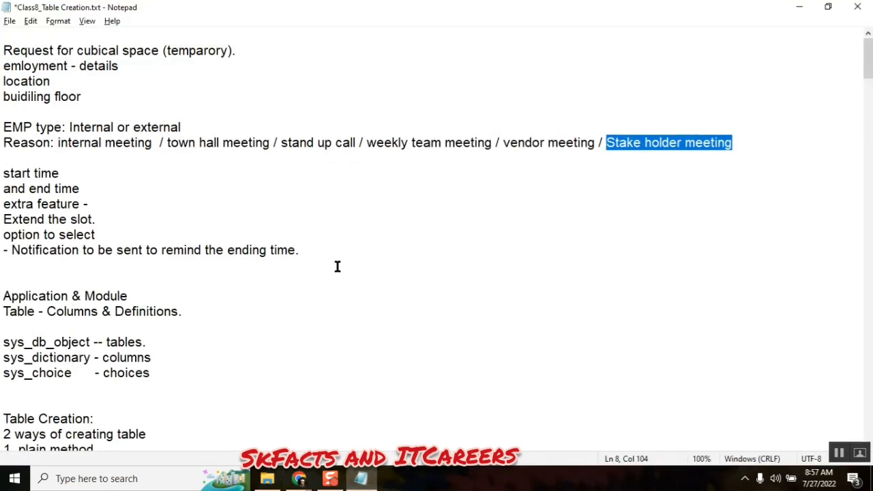
{"action": "left_click_drag", "start_coordinate": [867, 58], "coordinate": [867, 140]}
{"action": "left_click", "coordinate": [116, 197]}
{"action": "left_click", "coordinate": [88, 174]}
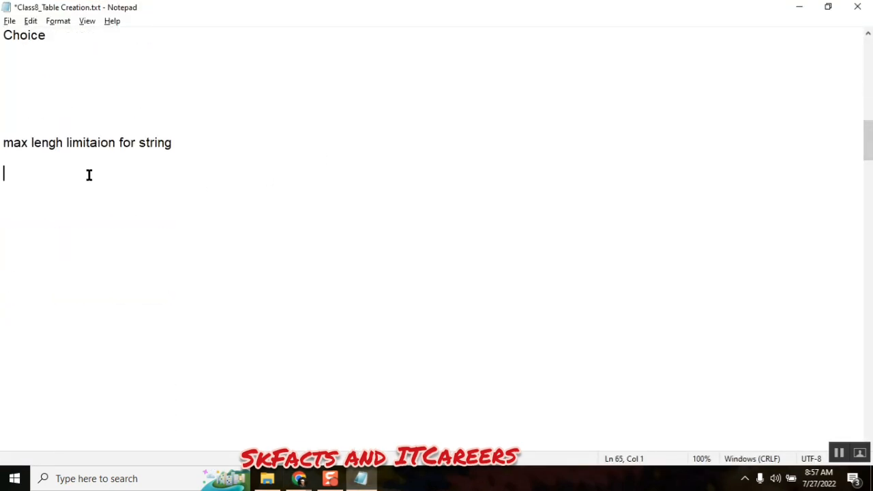
{"action": "type", "text": "choices"}
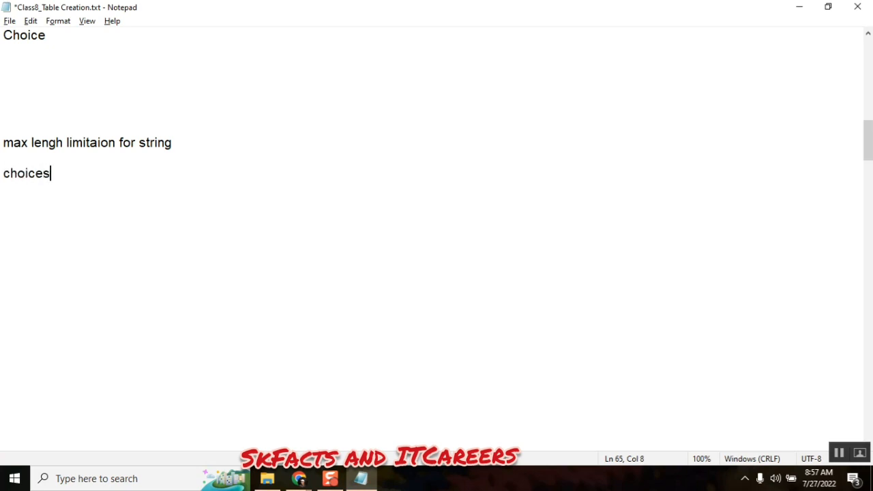
{"action": "type", "text": ":"}
{"action": "key", "text": "Return"}
{"action": "type", "text": "choice filed "}
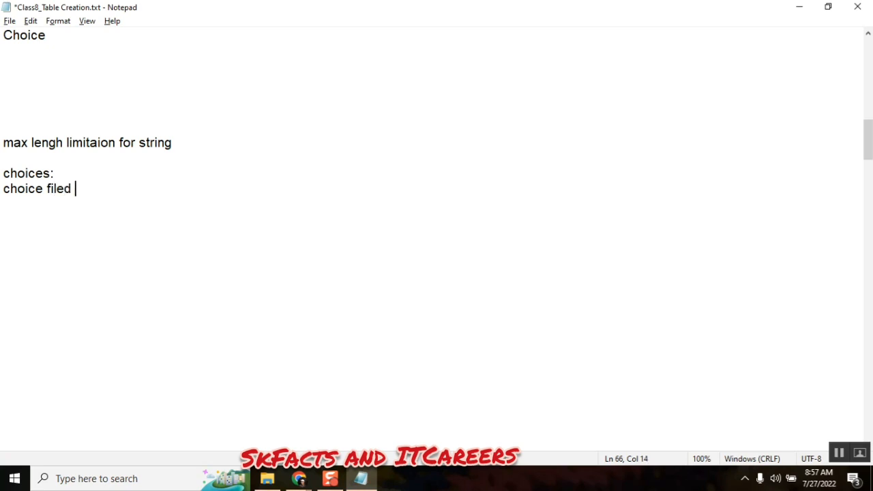
{"action": "type", "text": "creation"}
- Add the lines "choices creation" and "dependent" beneath the choice field line in the notes
{"action": "key", "text": "Return"}
{"action": "type", "text": "ch"}
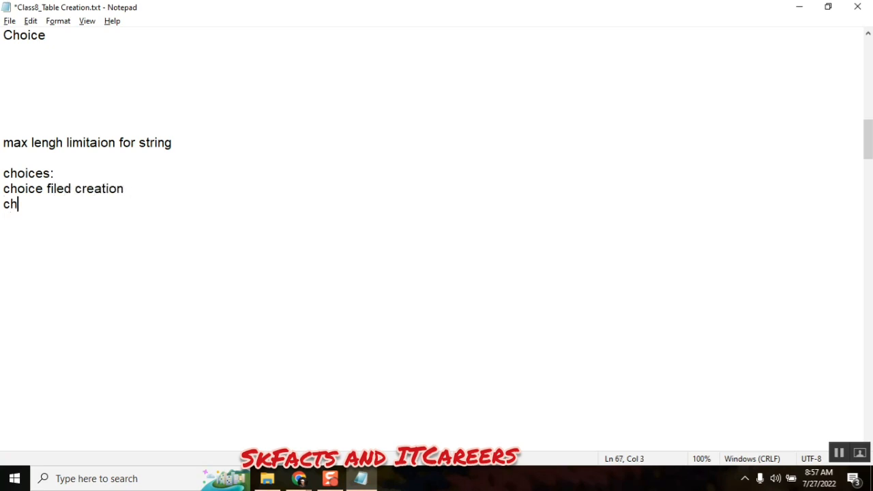
{"action": "type", "text": "oices creation"}
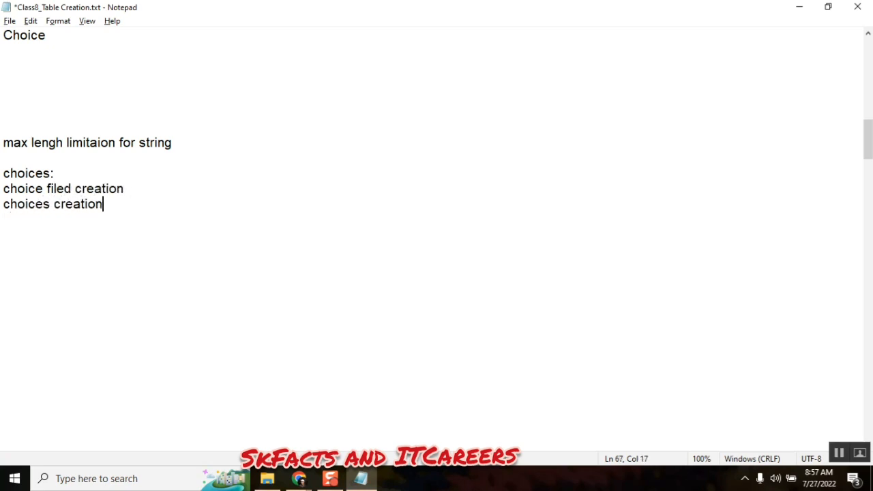
{"action": "key", "text": "Return"}
{"action": "type", "text": "dependen"}
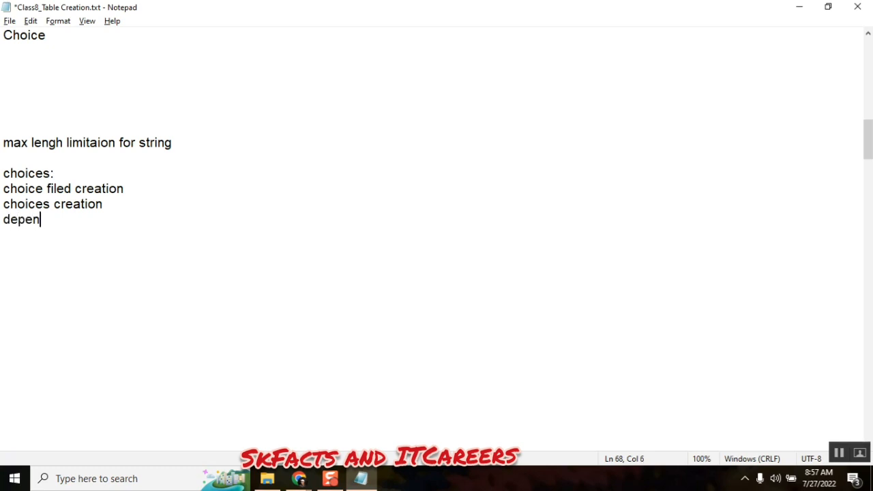
{"action": "type", "text": "t"}
{"action": "key", "text": "Return"}
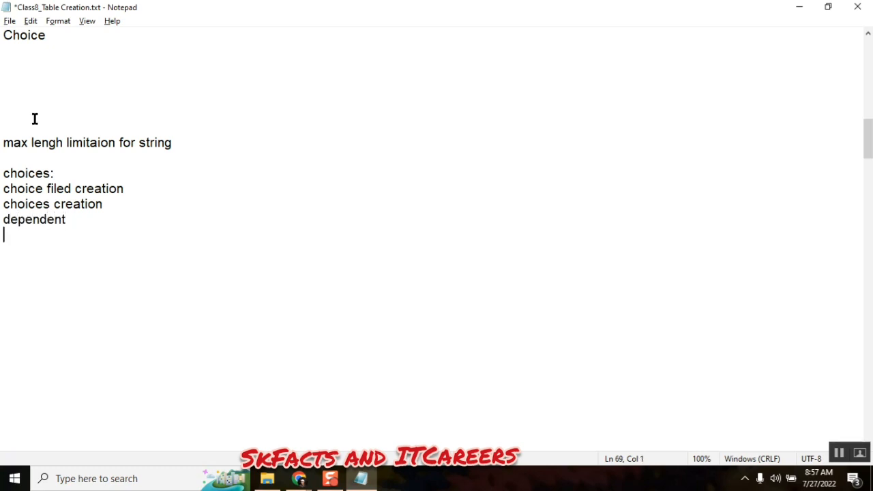